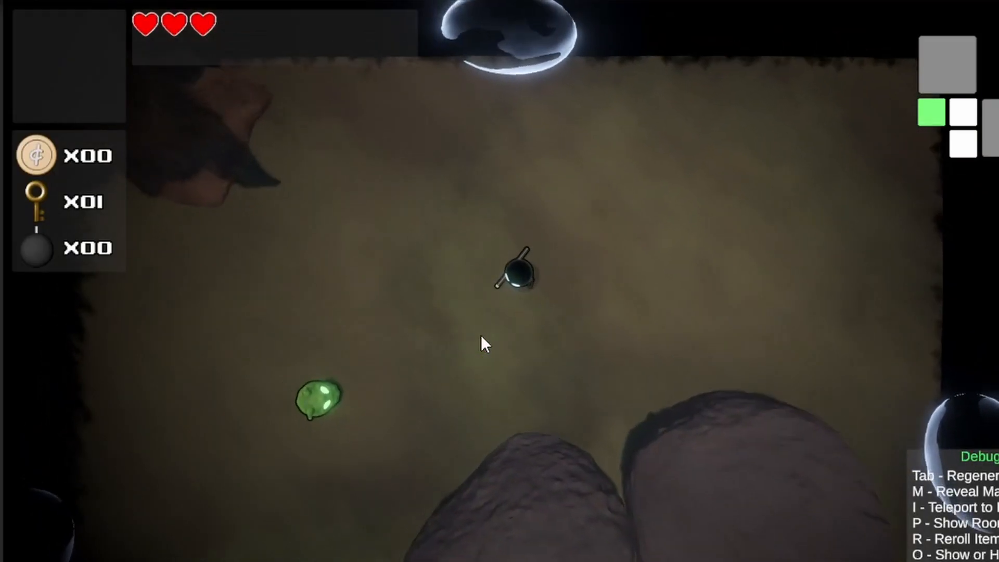
Walk the player around room 21's rocks with WASD while the green BugEnemy chases and attacks
{"action": "key", "text": "s"}
{"action": "key", "text": "d"}
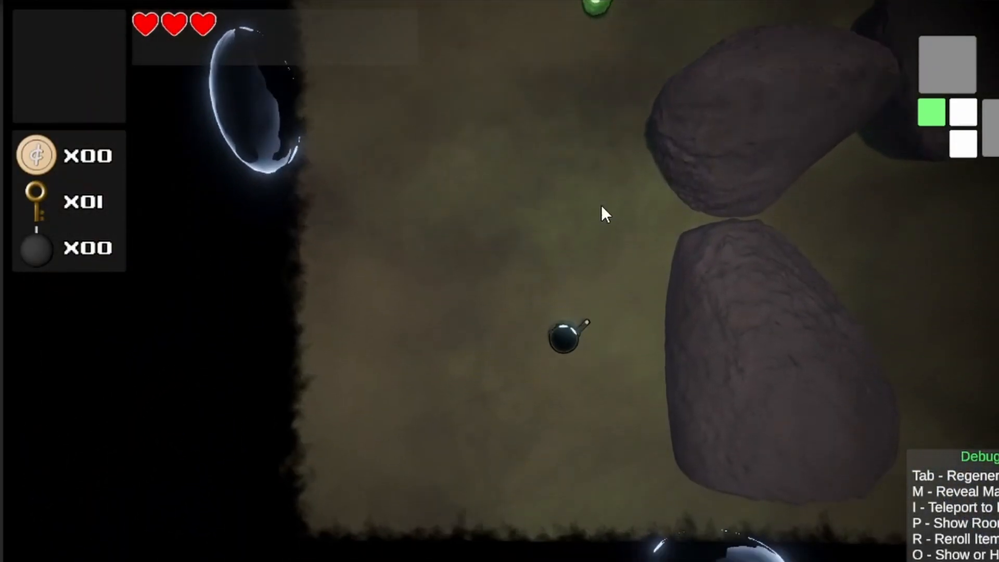
{"action": "key", "text": "d"}
{"action": "key", "text": "w"}
{"action": "key", "text": "s"}
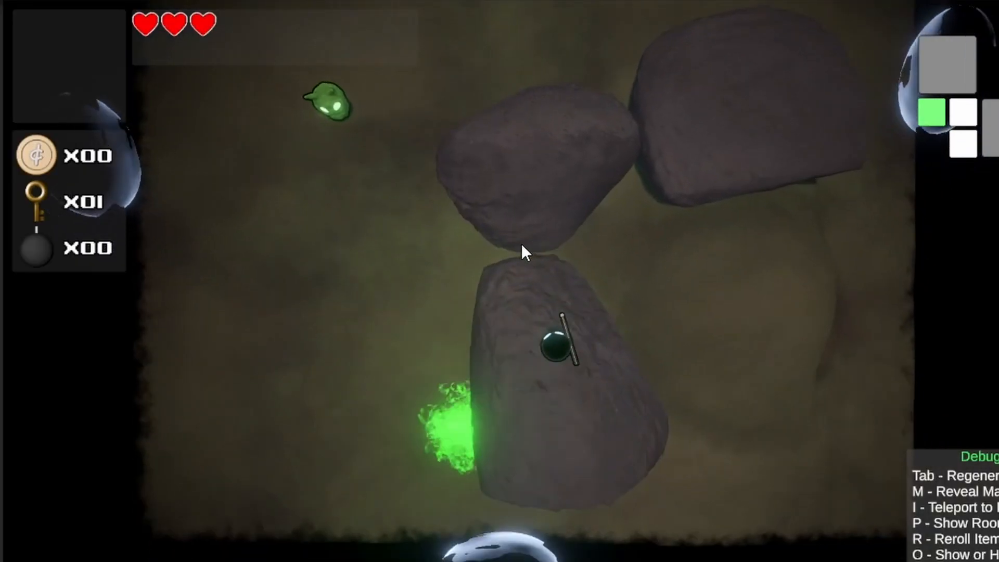
{"action": "key", "text": "a"}
{"action": "key", "text": "w"}
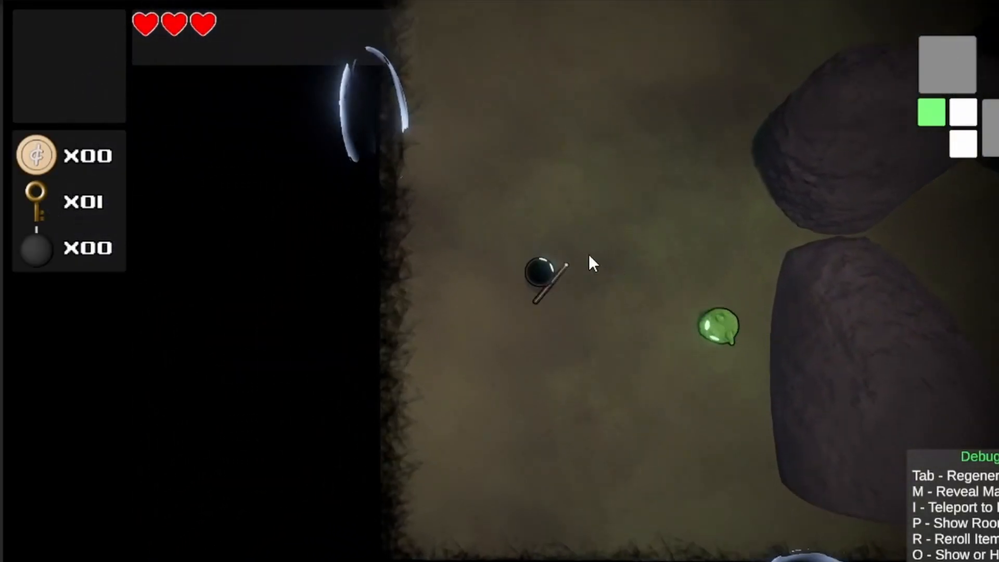
{"action": "key", "text": "d"}
{"action": "key", "text": "d"}
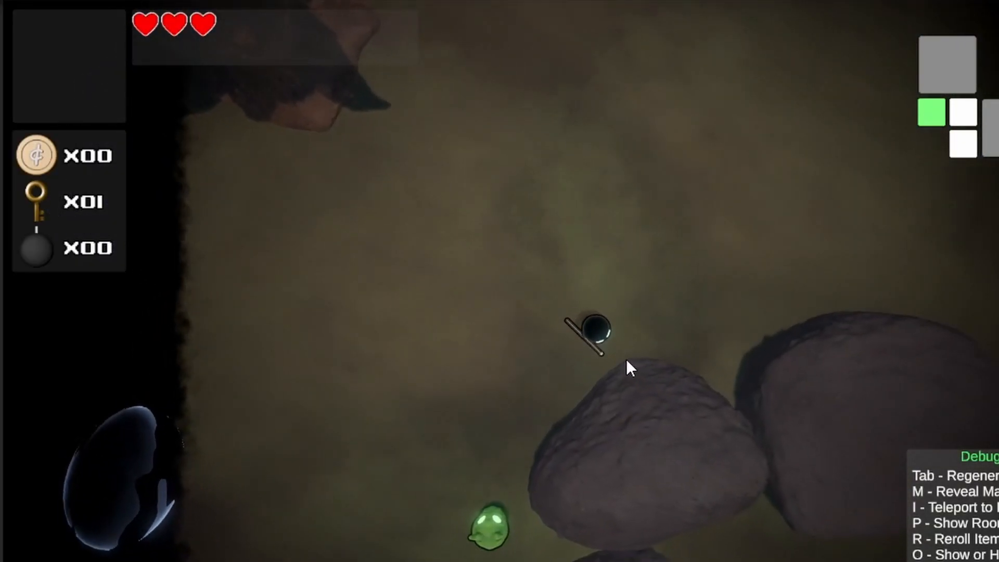
{"action": "key", "text": "s"}
{"action": "key", "text": "a"}
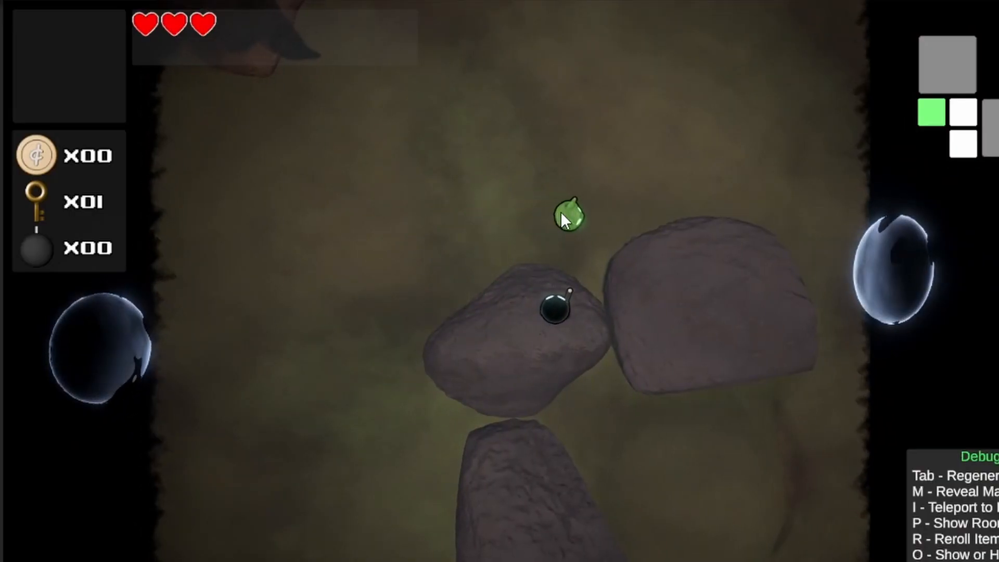
{"action": "key", "text": "a"}
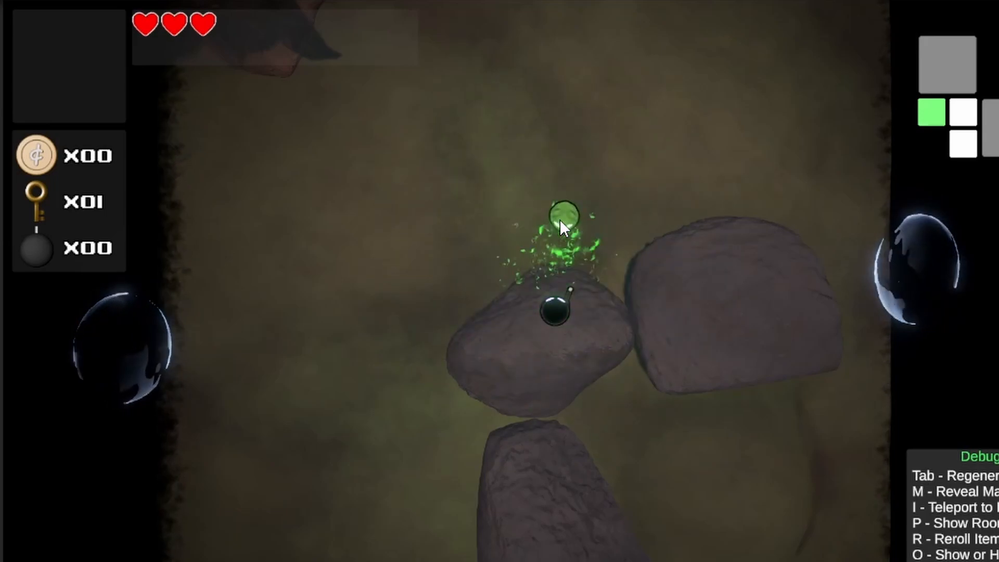
{"action": "key", "text": "a"}
{"action": "key", "text": "d"}
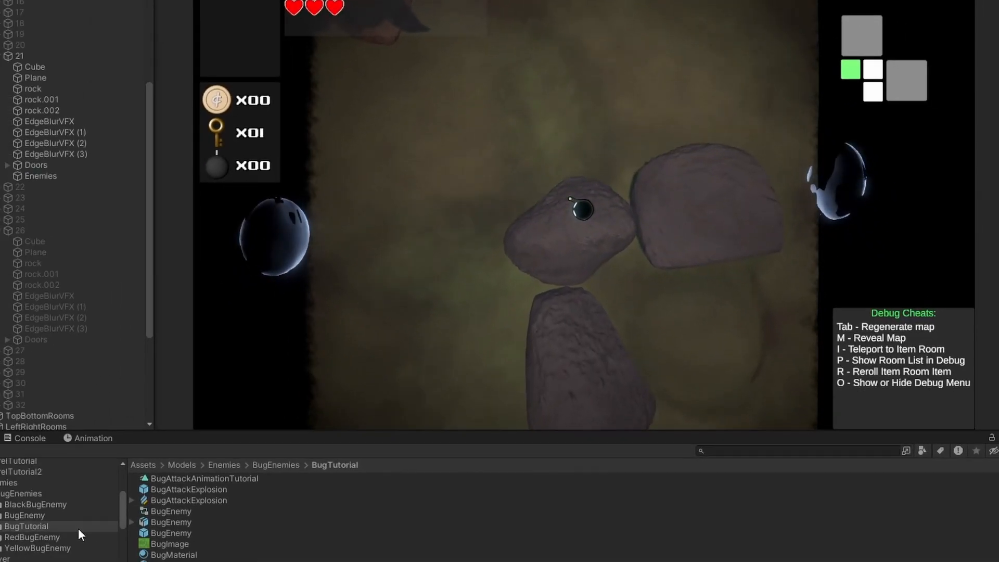
Spawn a YellowBugEnemy under room 21's Enemies, circle it with the player, and view the BugImage texture
{"action": "left_click", "coordinate": [34, 547]}
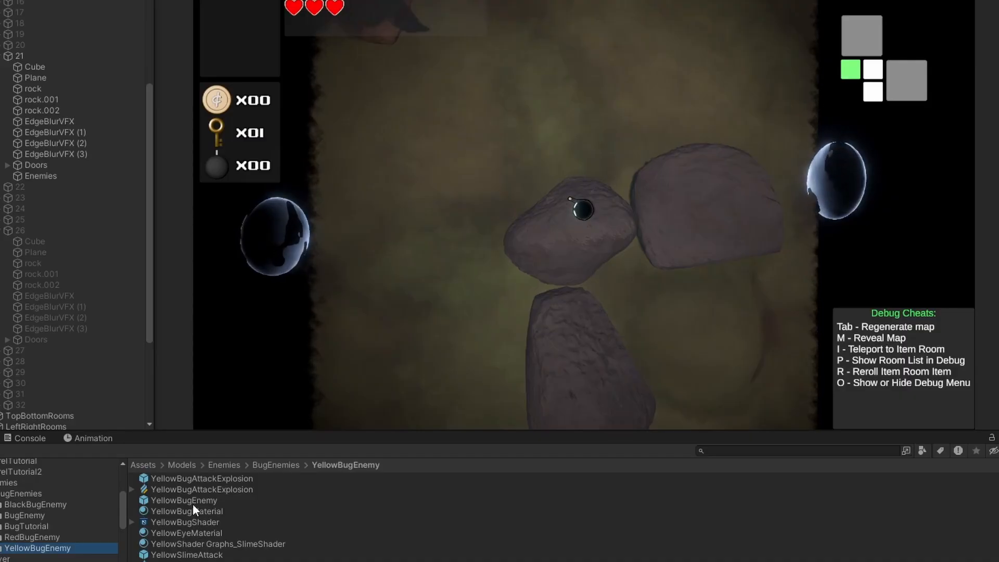
{"action": "mouse_move", "coordinate": [192, 502]}
{"action": "left_mouse_down"}
{"action": "mouse_move", "coordinate": [226, 455]}
{"action": "mouse_move", "coordinate": [60, 176]}
{"action": "left_mouse_up"}
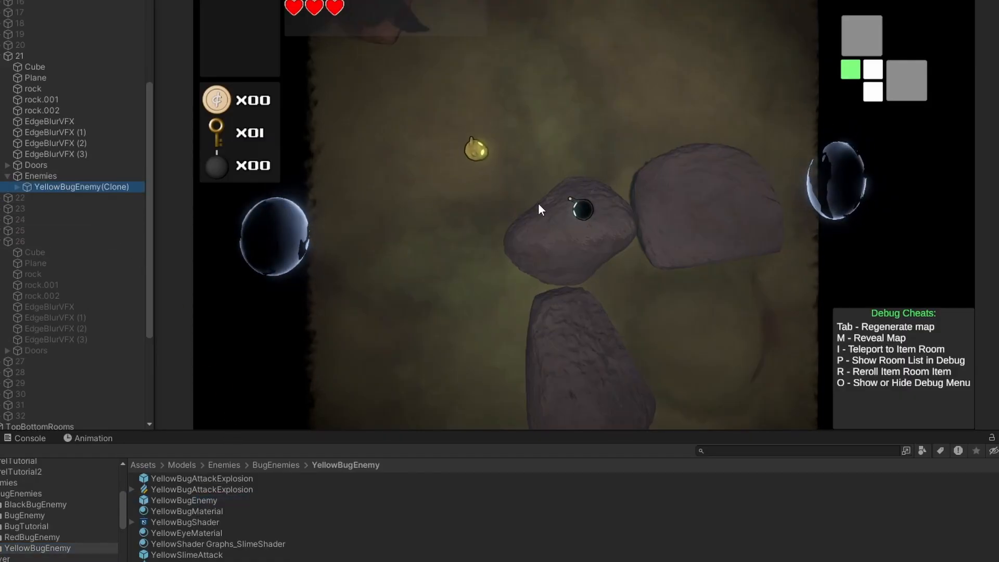
{"action": "left_click", "coordinate": [624, 177]}
{"action": "key", "text": "s"}
{"action": "key", "text": "a"}
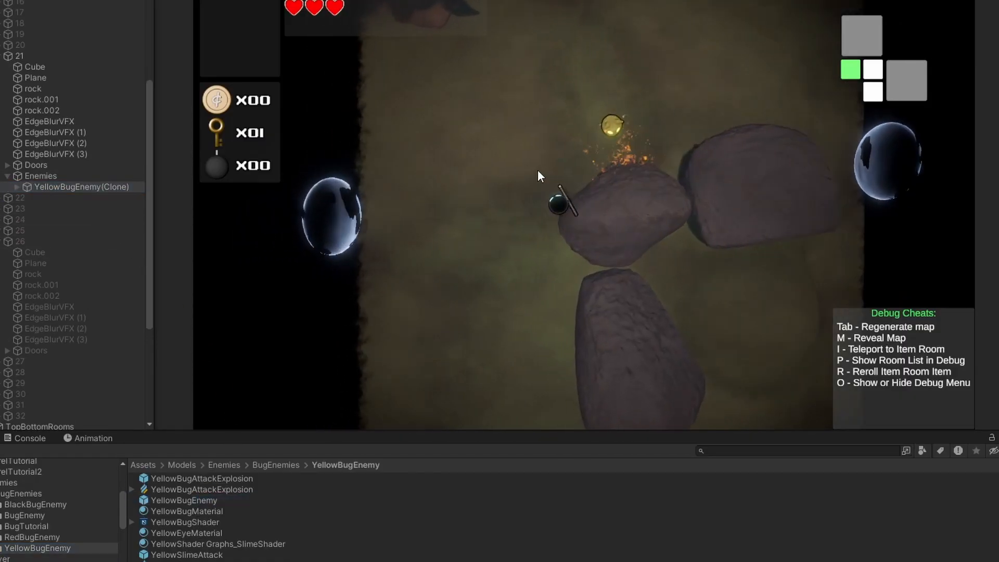
{"action": "key", "text": "w"}
{"action": "key", "text": "a"}
{"action": "key", "text": "s"}
{"action": "key", "text": "d"}
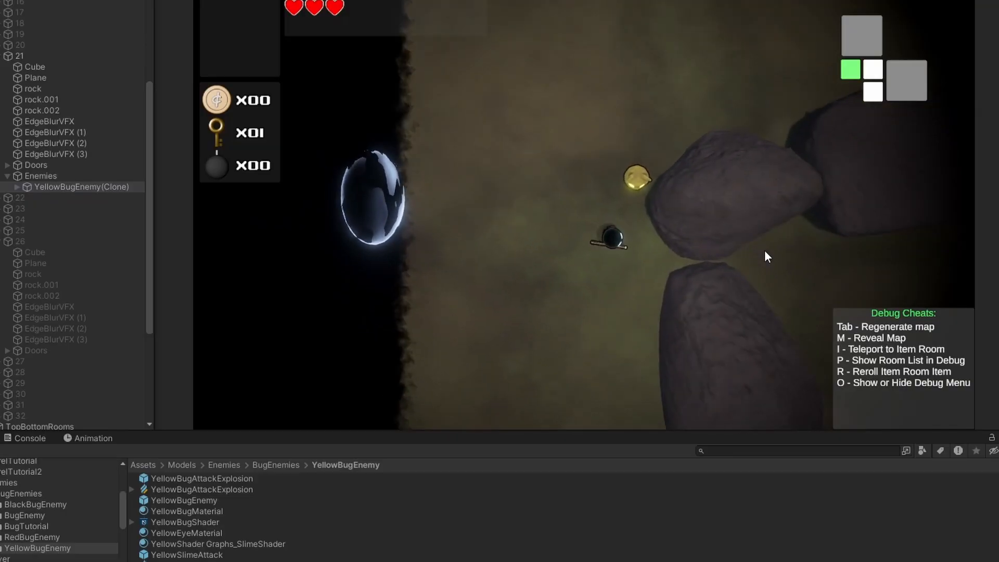
{"action": "key", "text": "w"}
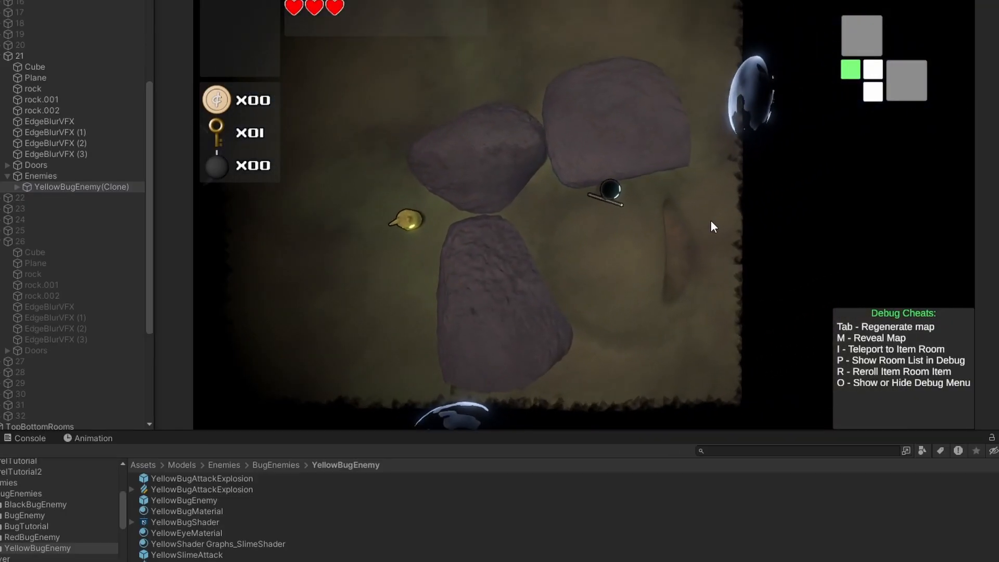
{"action": "key", "text": "w"}
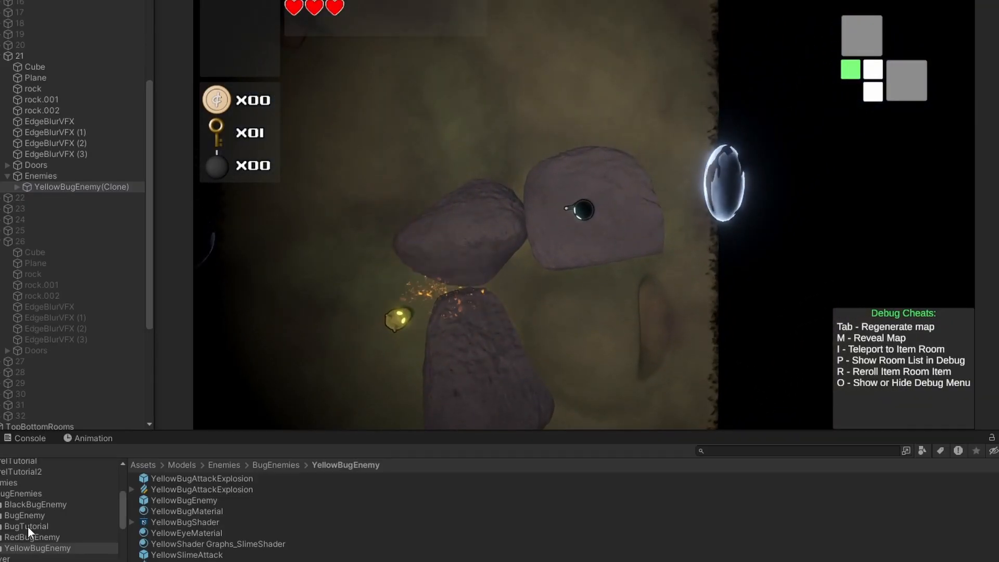
{"action": "left_click", "coordinate": [27, 526]}
{"action": "double_click", "coordinate": [169, 544]}
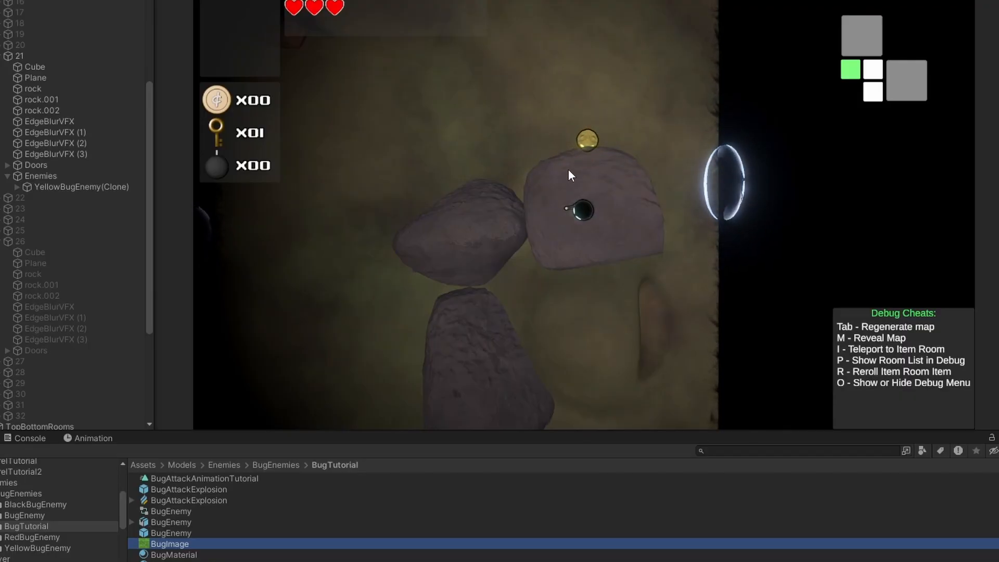
Dodge the yellow bug's flame attacks, then delete the YellowBugEnemy clone from the room
{"action": "left_click", "coordinate": [614, 201]}
{"action": "key", "text": "w"}
{"action": "key", "text": "a"}
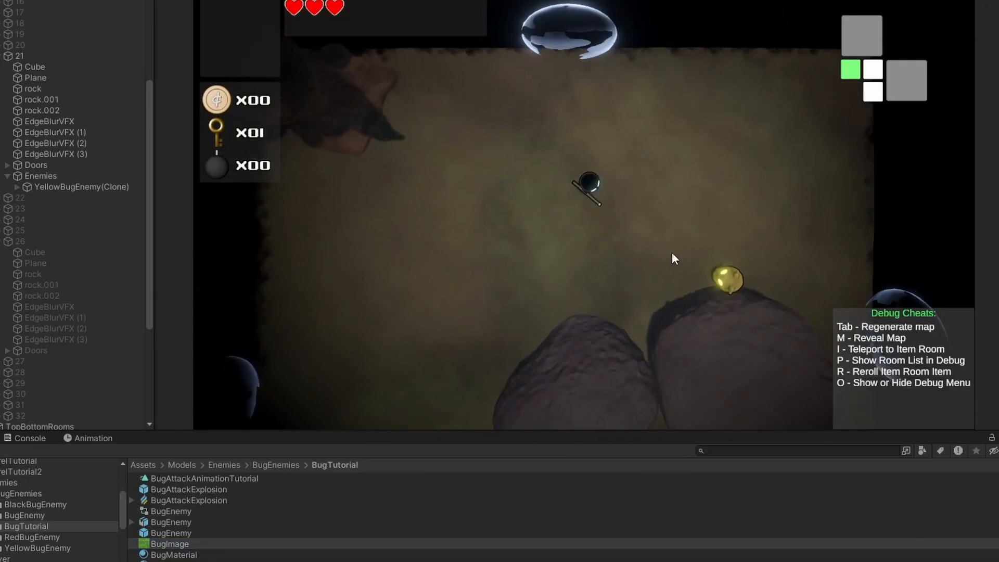
{"action": "key", "text": "d"}
{"action": "key", "text": "a"}
{"action": "key", "text": "s"}
{"action": "key", "text": "d"}
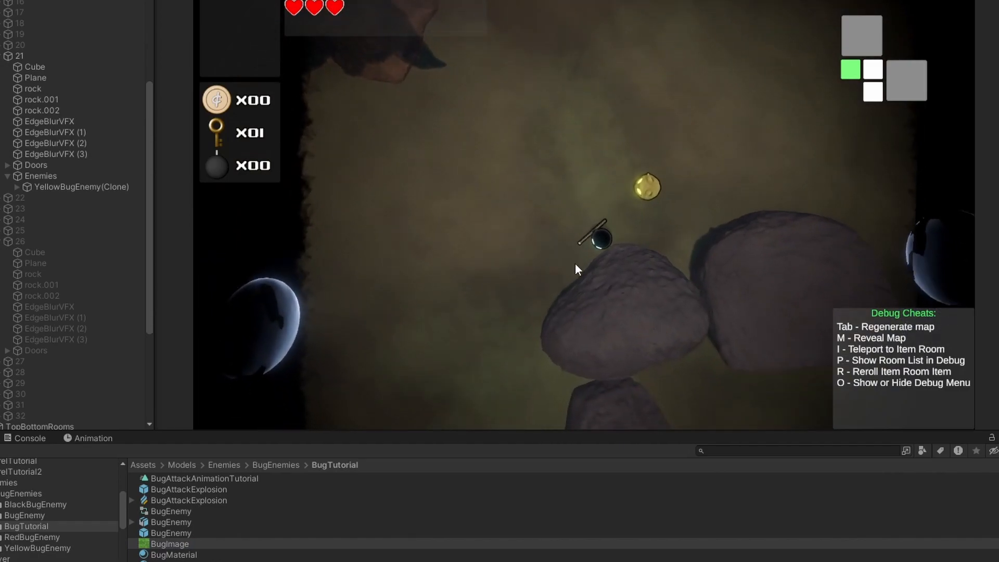
{"action": "key", "text": "d"}
{"action": "key", "text": "s"}
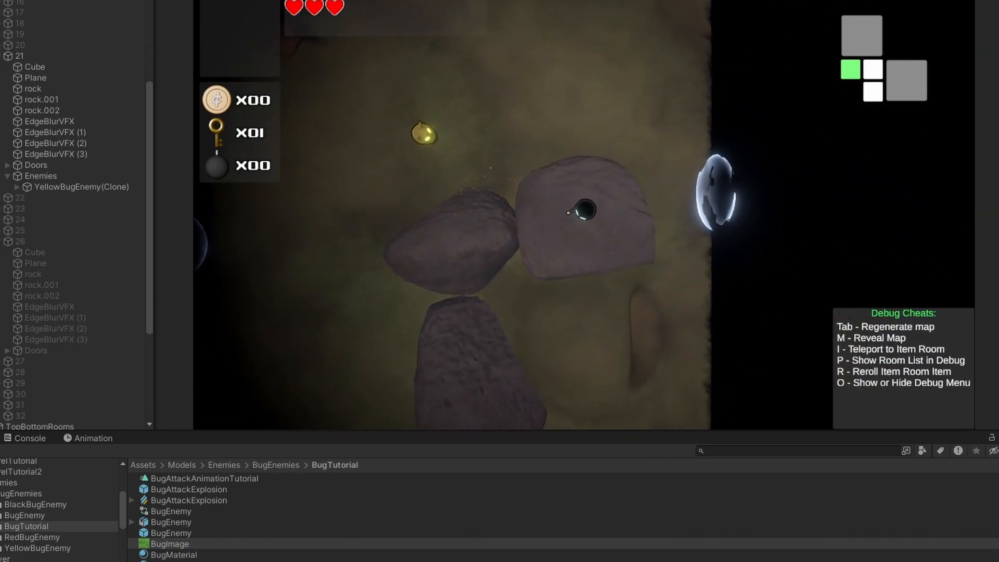
{"action": "left_click", "coordinate": [55, 187]}
{"action": "key", "text": "Delete"}
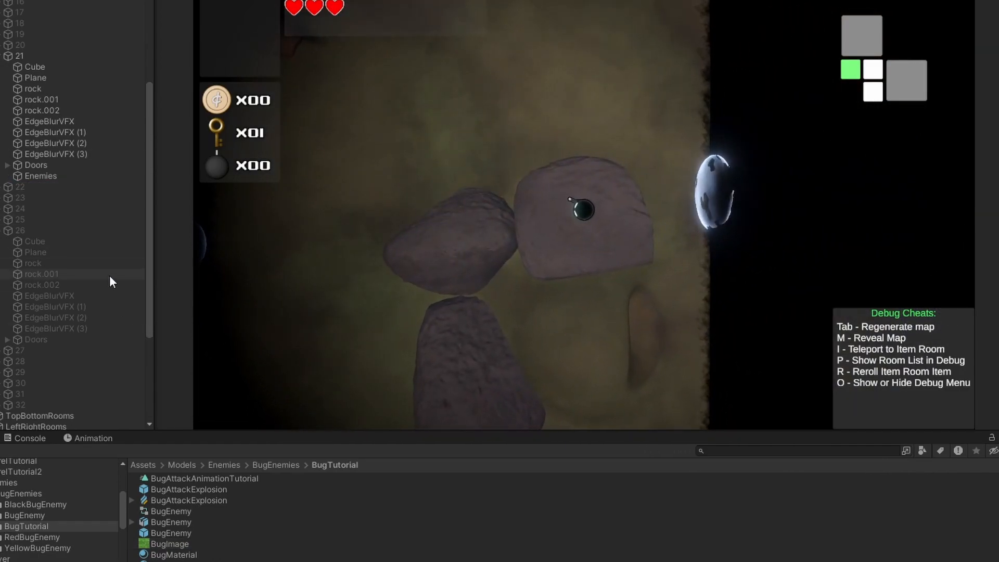
Spawn a RedBugEnemy in room 21 and move the player around the rocks to test it
{"action": "left_click", "coordinate": [23, 536]}
{"action": "mouse_move", "coordinate": [168, 501]}
{"action": "left_mouse_down"}
{"action": "mouse_move", "coordinate": [15, 204]}
{"action": "mouse_move", "coordinate": [45, 176]}
{"action": "left_mouse_up"}
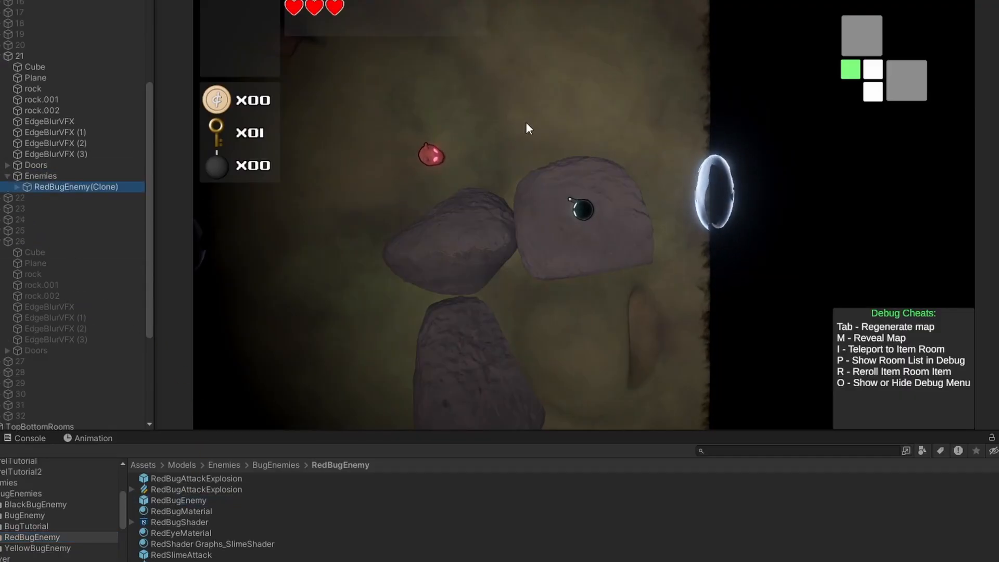
{"action": "key", "text": "w"}
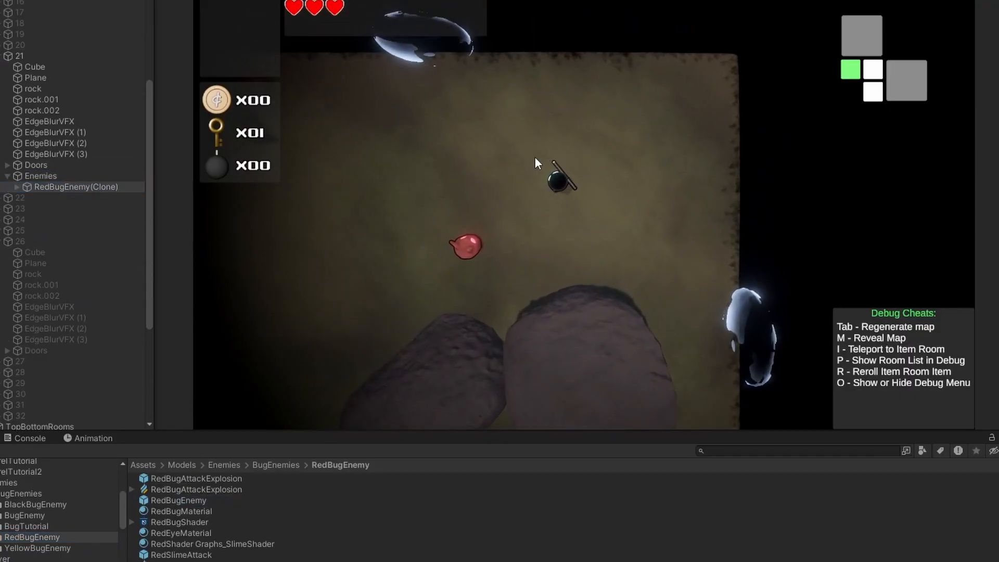
{"action": "key", "text": "s"}
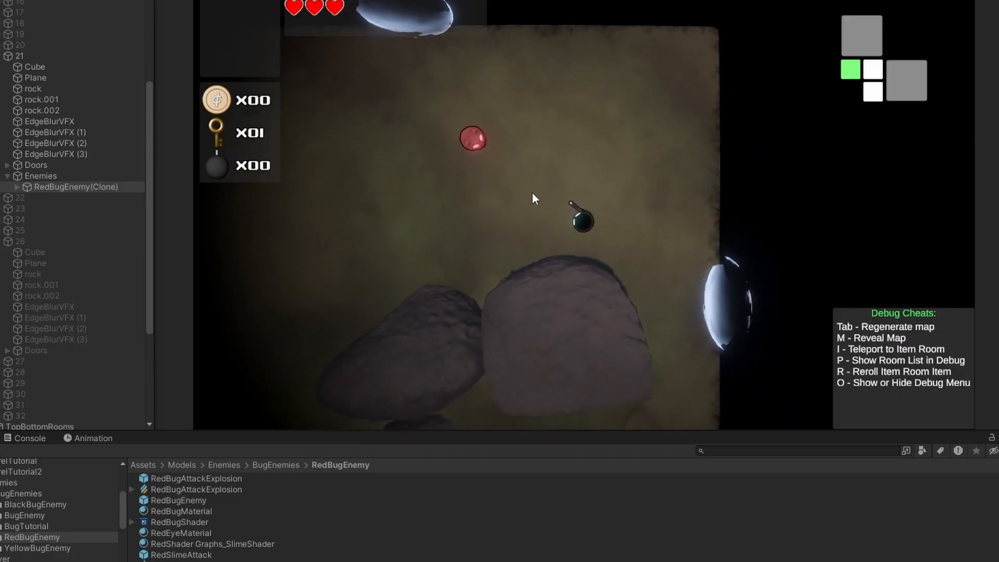
{"action": "key", "text": "d"}
{"action": "key", "text": "s"}
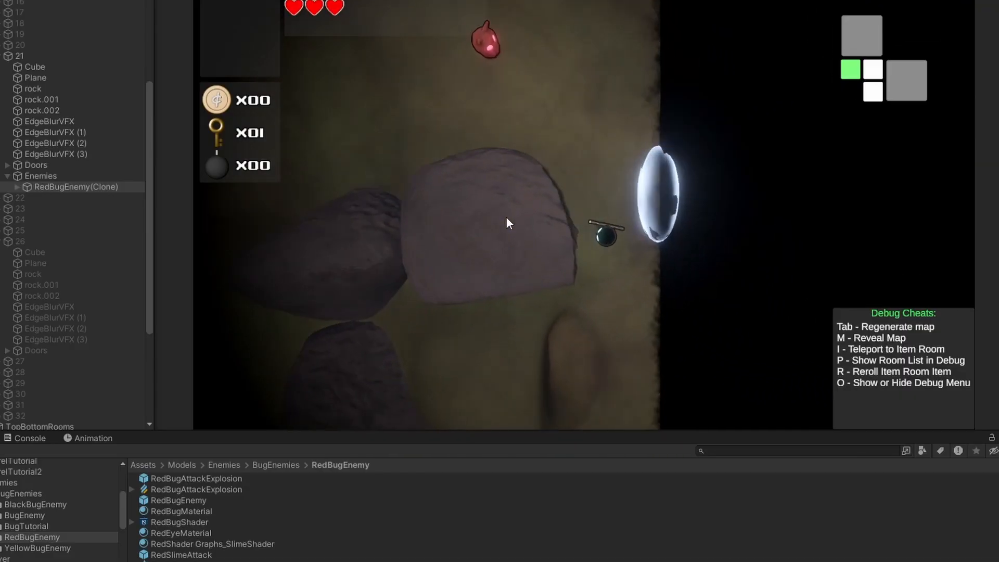
{"action": "key", "text": "w"}
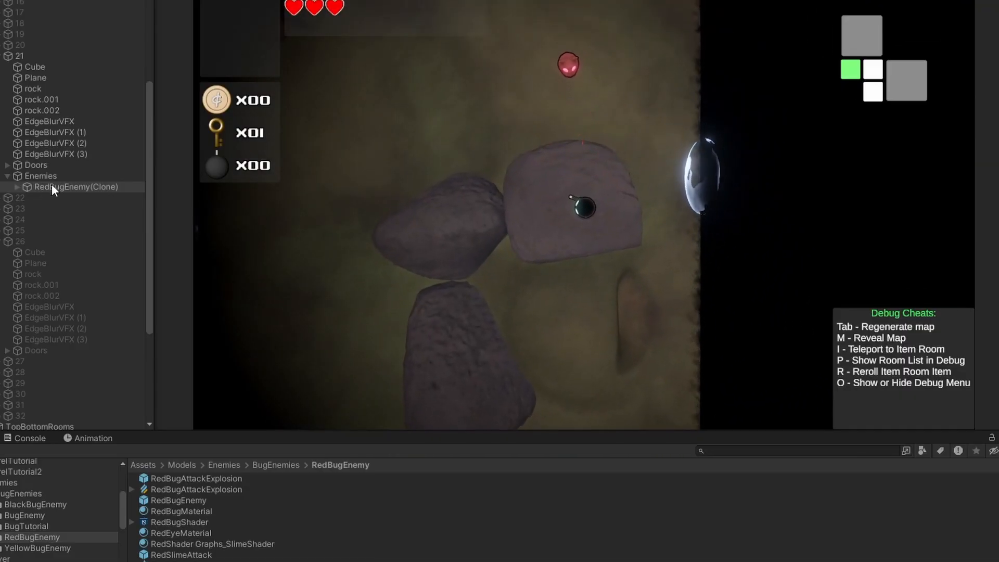
Select the RedBugEnemy clone under Enemies and delete it
{"action": "left_click", "coordinate": [51, 176]}
{"action": "left_click", "coordinate": [56, 188]}
{"action": "key", "text": "Delete"}
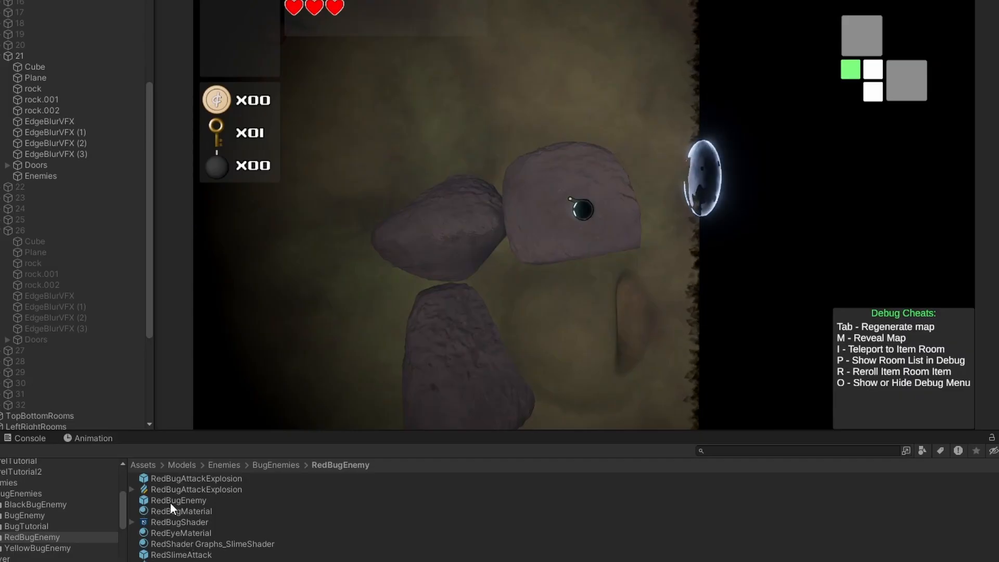
Spawn a BlackBugEnemy in room 21 and move the player around the rocks
{"action": "left_click", "coordinate": [18, 505]}
{"action": "mouse_move", "coordinate": [181, 500]}
{"action": "left_mouse_down"}
{"action": "mouse_move", "coordinate": [25, 168]}
{"action": "mouse_move", "coordinate": [42, 187]}
{"action": "left_mouse_up"}
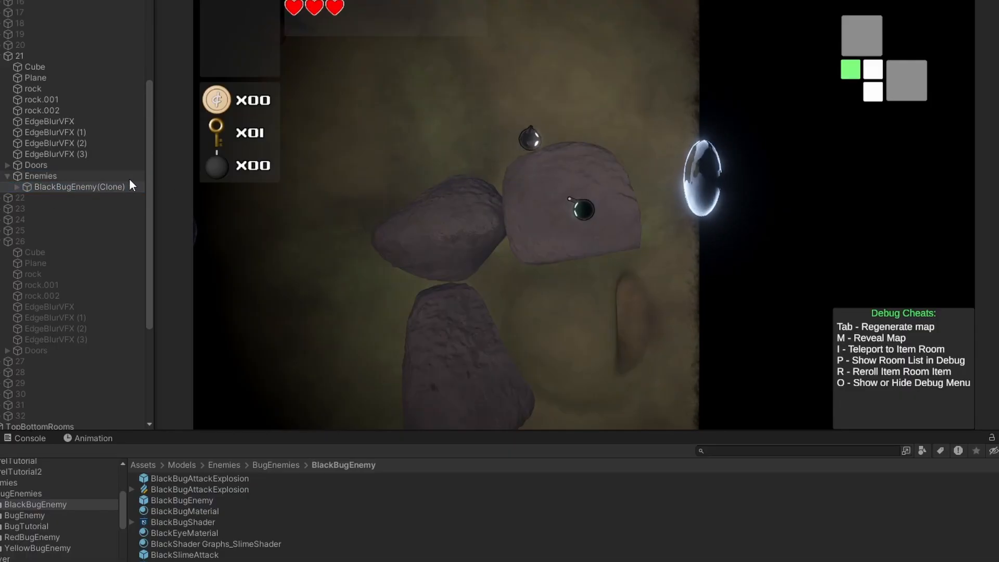
{"action": "key", "text": "a"}
{"action": "key", "text": "w"}
{"action": "key", "text": "s"}
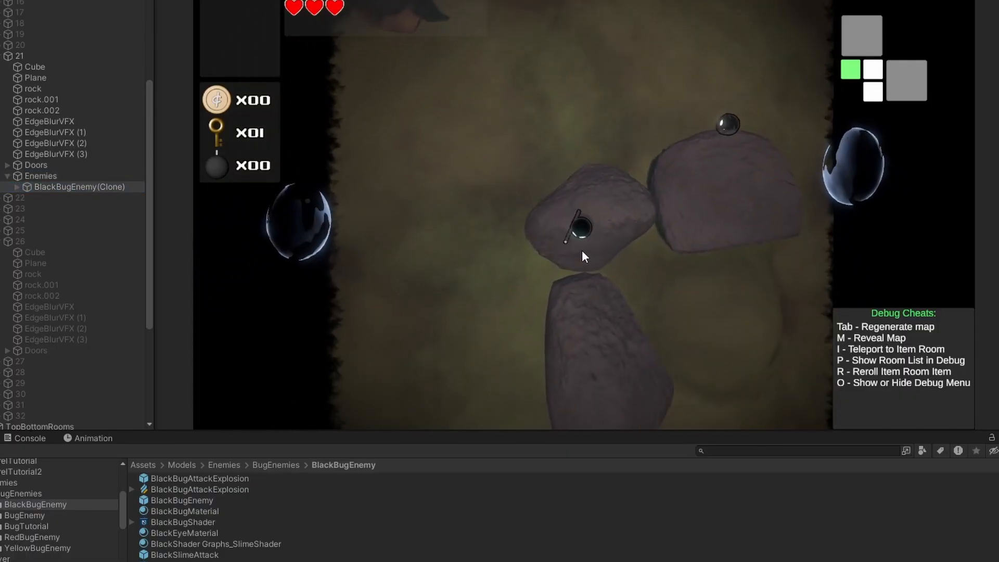
{"action": "key", "text": "d"}
{"action": "key", "text": "w"}
{"action": "key", "text": "a"}
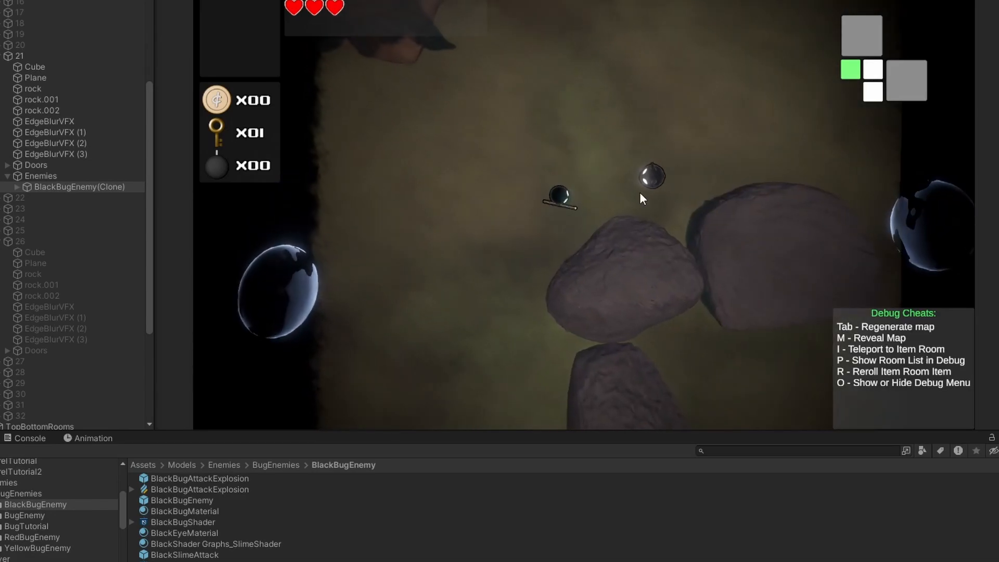
{"action": "key", "text": "s"}
Keep maneuvering the player toward the black bug until it destroys the player
{"action": "key", "text": "a"}
{"action": "key", "text": "s"}
{"action": "key", "text": "d"}
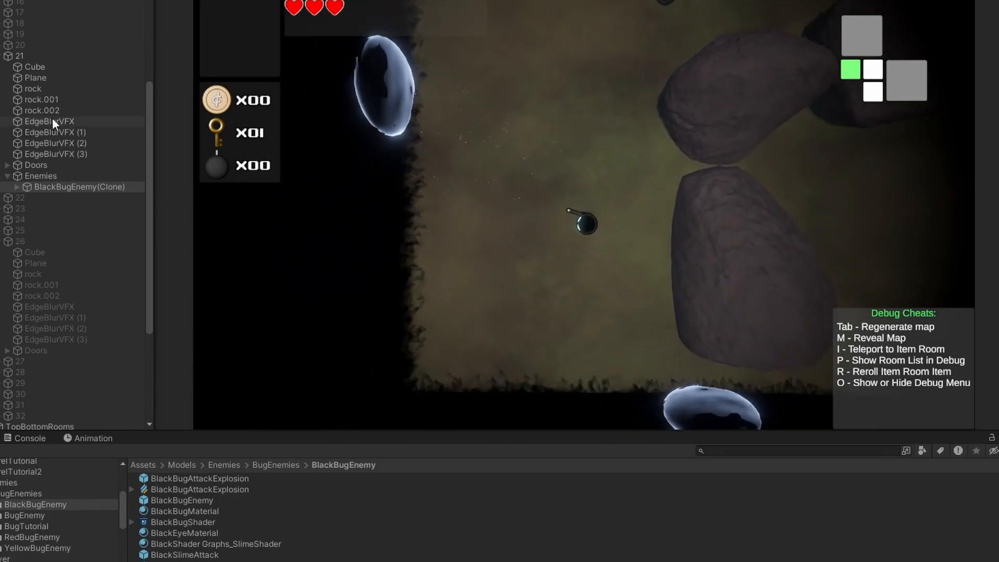
{"action": "key", "text": "a"}
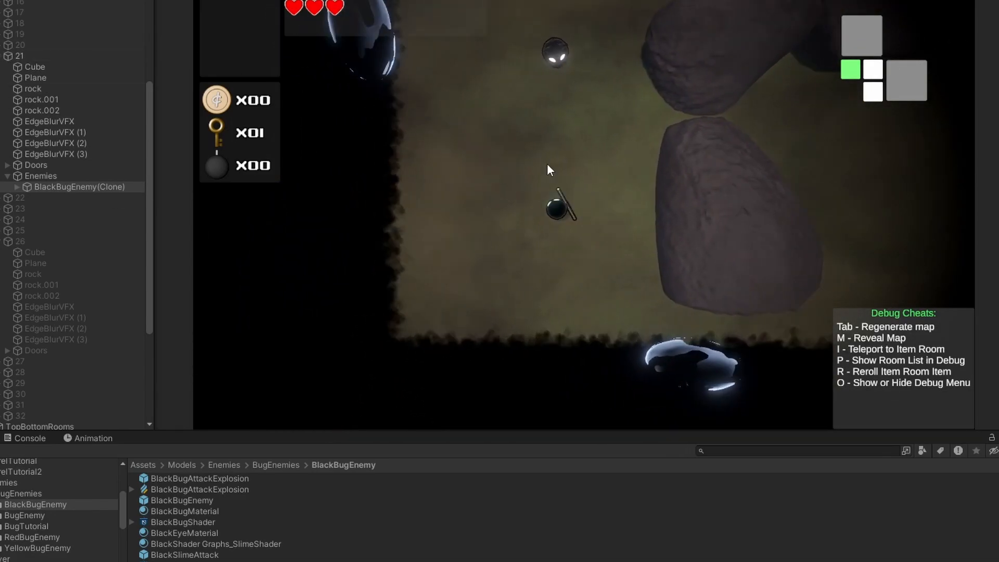
{"action": "key", "text": "d"}
{"action": "key", "text": "w"}
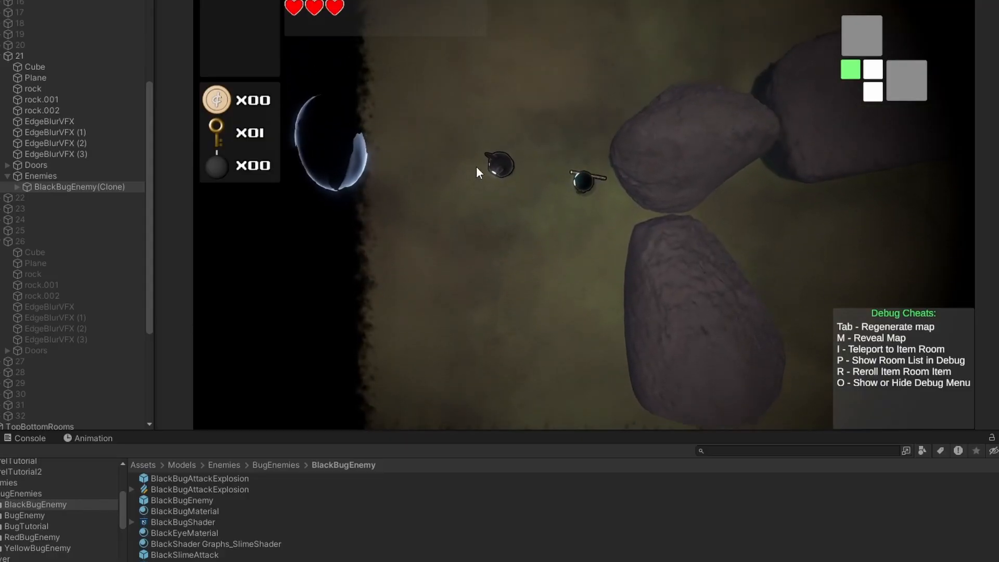
{"action": "key", "text": "a"}
{"action": "key", "text": "w"}
{"action": "key", "text": "d"}
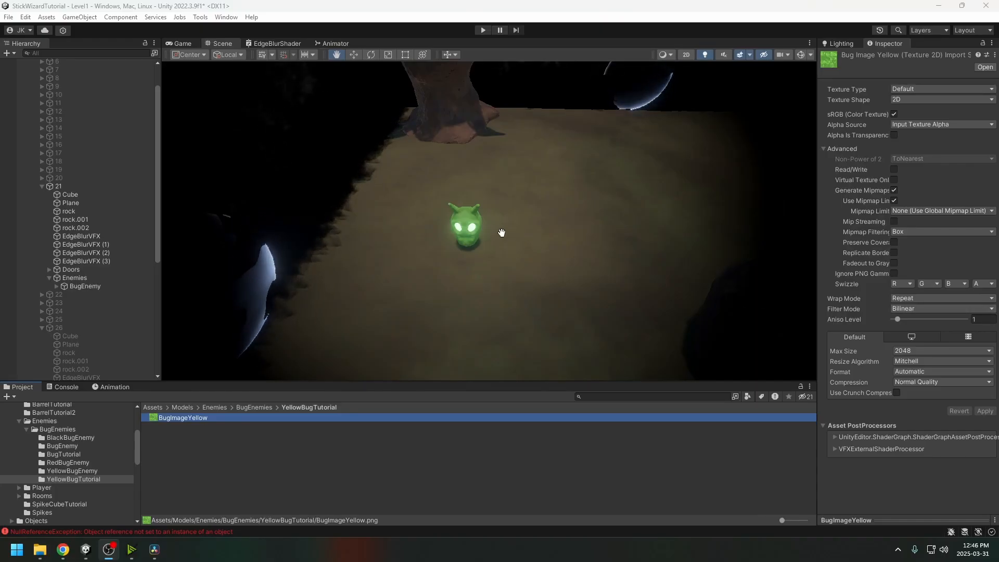
{"action": "mouse_move", "coordinate": [502, 233]}
{"action": "left_mouse_down"}
{"action": "mouse_move", "coordinate": [520, 232]}
{"action": "mouse_move", "coordinate": [492, 224]}
{"action": "mouse_move", "coordinate": [510, 226]}
{"action": "left_mouse_up"}
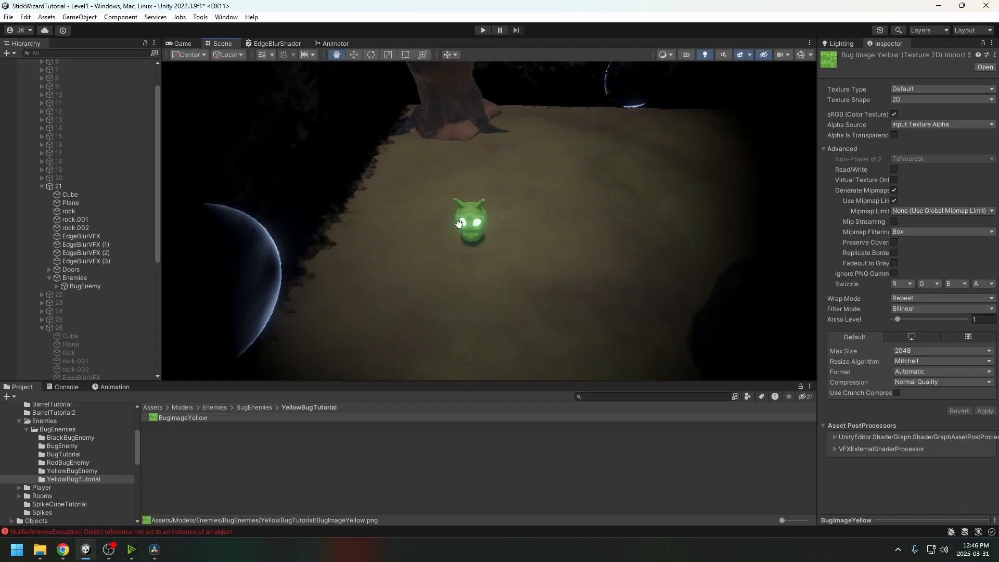
{"action": "left_click_drag", "start_coordinate": [505, 266], "coordinate": [478, 267]}
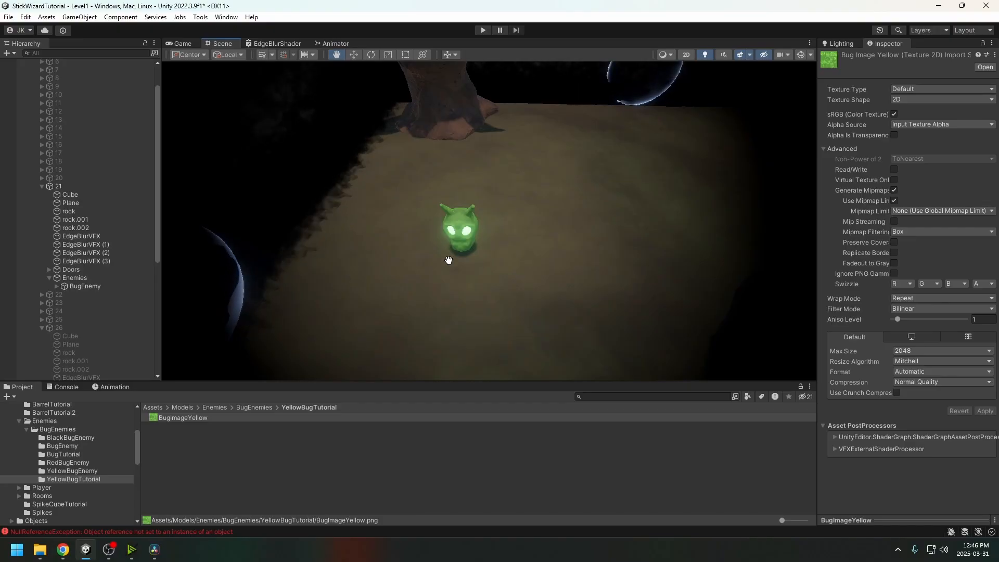
{"action": "left_click_drag", "start_coordinate": [459, 269], "coordinate": [534, 290]}
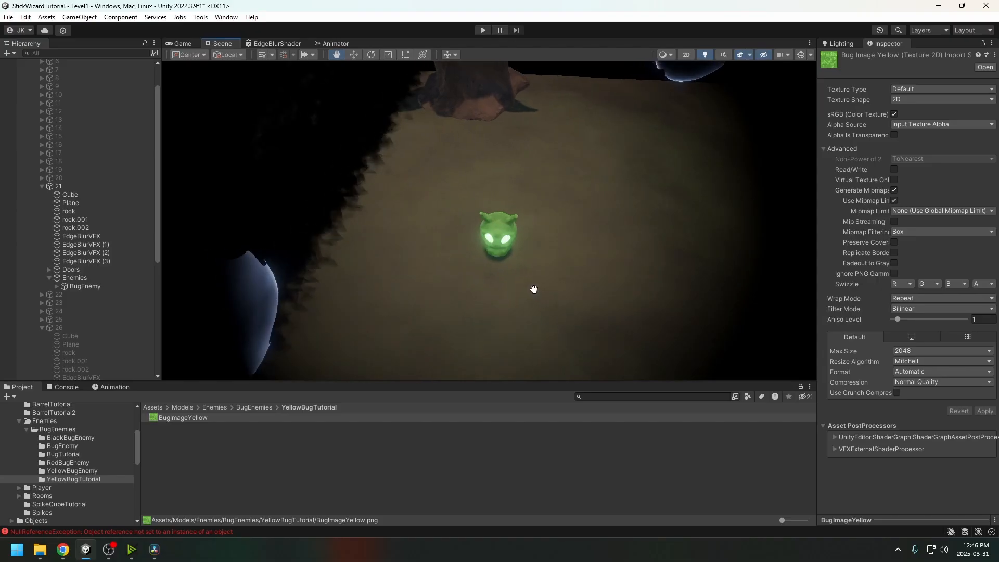
{"action": "left_click", "coordinate": [195, 430]}
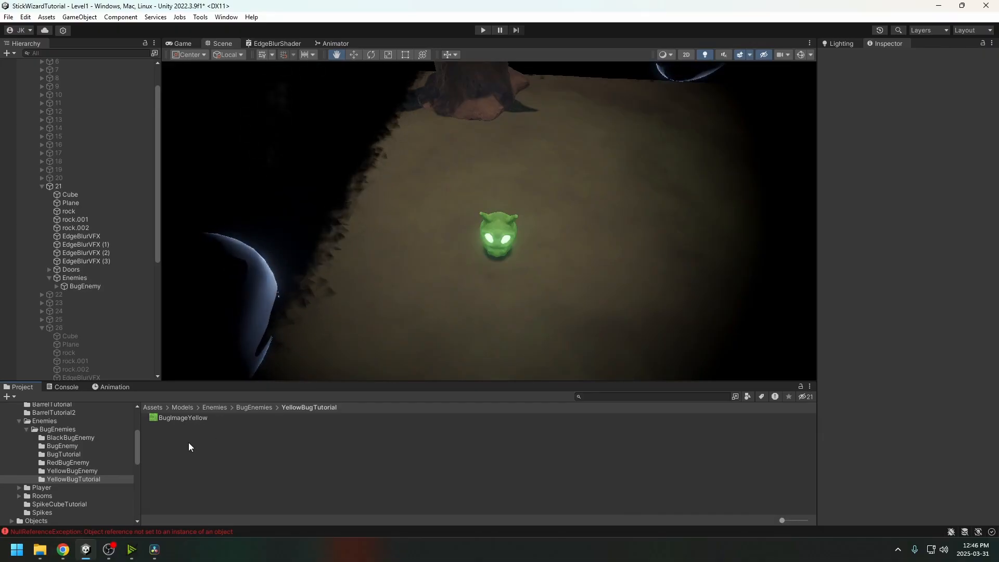
Create a URP Lit Shader Graph named BugMaterialYellowShader
{"action": "right_click", "coordinate": [188, 442]}
{"action": "mouse_move", "coordinate": [276, 151]}
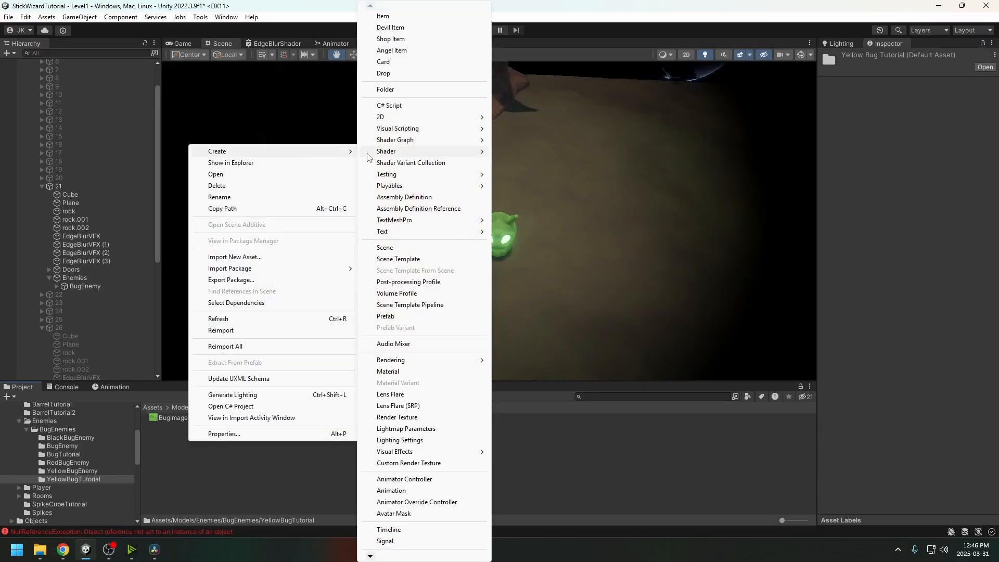
{"action": "mouse_move", "coordinate": [416, 139]}
{"action": "mouse_move", "coordinate": [520, 139]}
{"action": "left_click", "coordinate": [642, 146]}
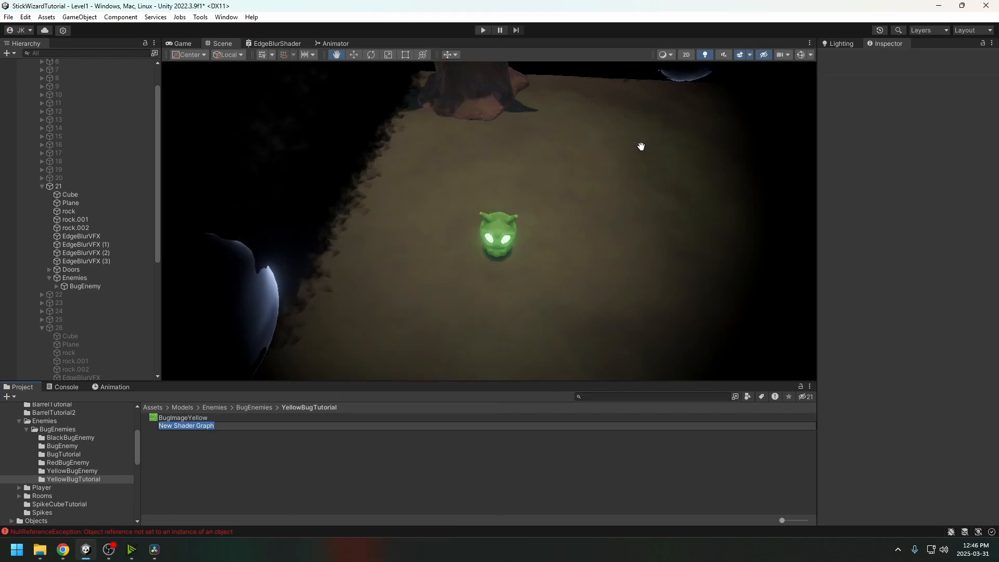
{"action": "type", "text": "ug"}
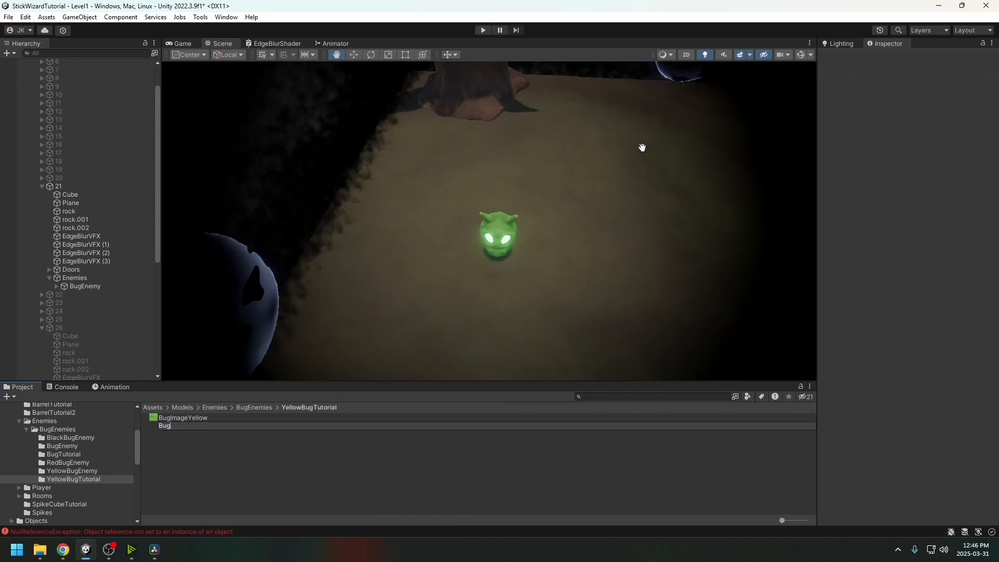
{"action": "type", "text": "MaterialYellowShader"}
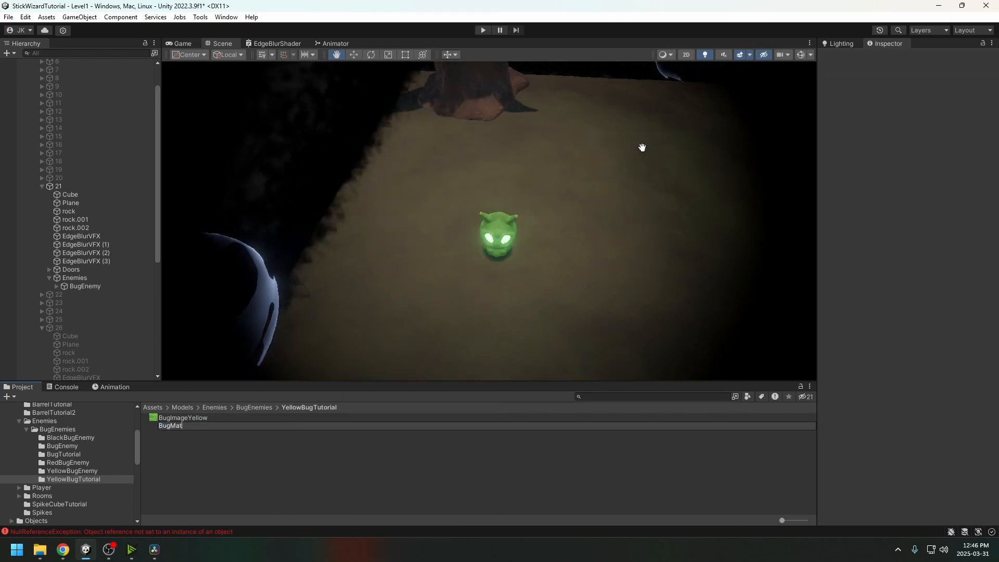
{"action": "key", "text": "Return"}
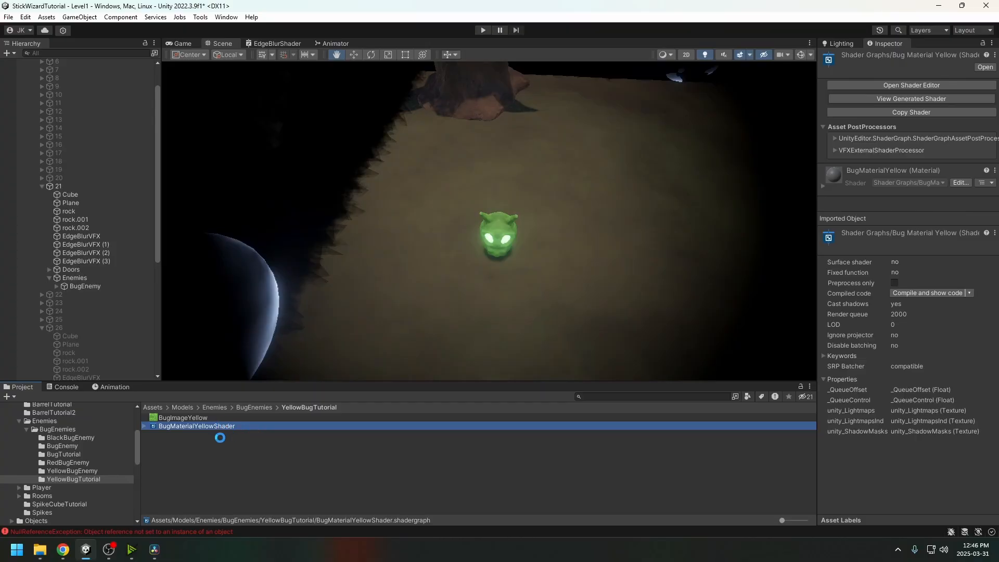
Create a material from the BugMaterialYellowShader graph
{"action": "right_click", "coordinate": [201, 426]}
{"action": "mouse_move", "coordinate": [229, 137]}
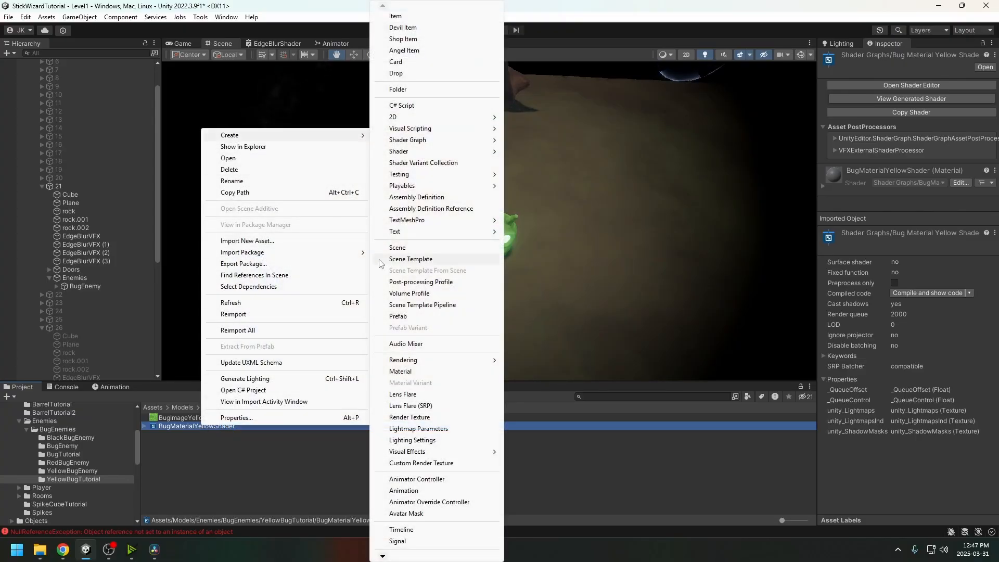
{"action": "left_click", "coordinate": [432, 371]}
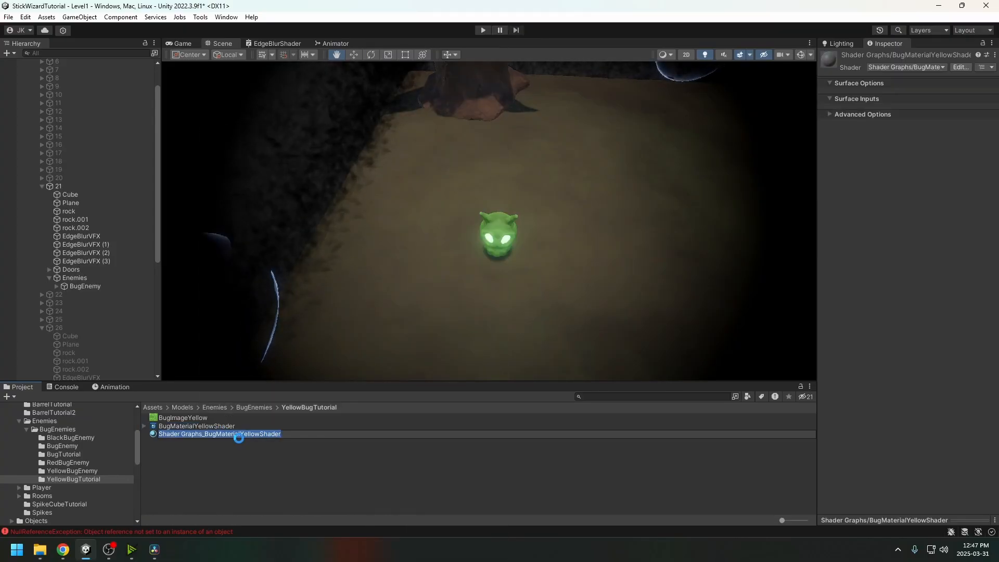
{"action": "key", "text": "Return"}
{"action": "left_click", "coordinate": [222, 426]}
{"action": "left_click", "coordinate": [222, 434]}
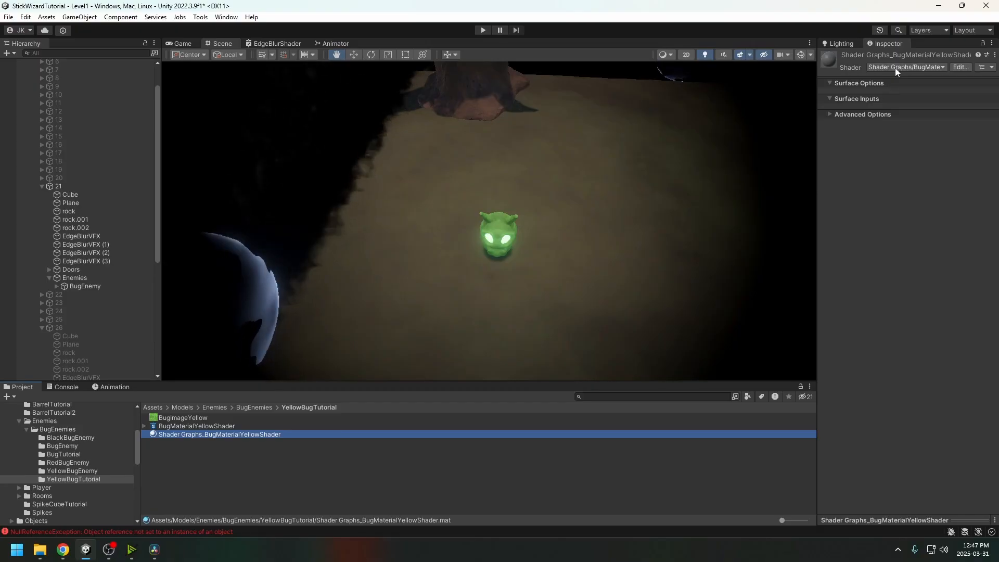
Assign the BugMaterialYellowShader shader to the material and apply it to the bug enemy
{"action": "left_click", "coordinate": [922, 67]}
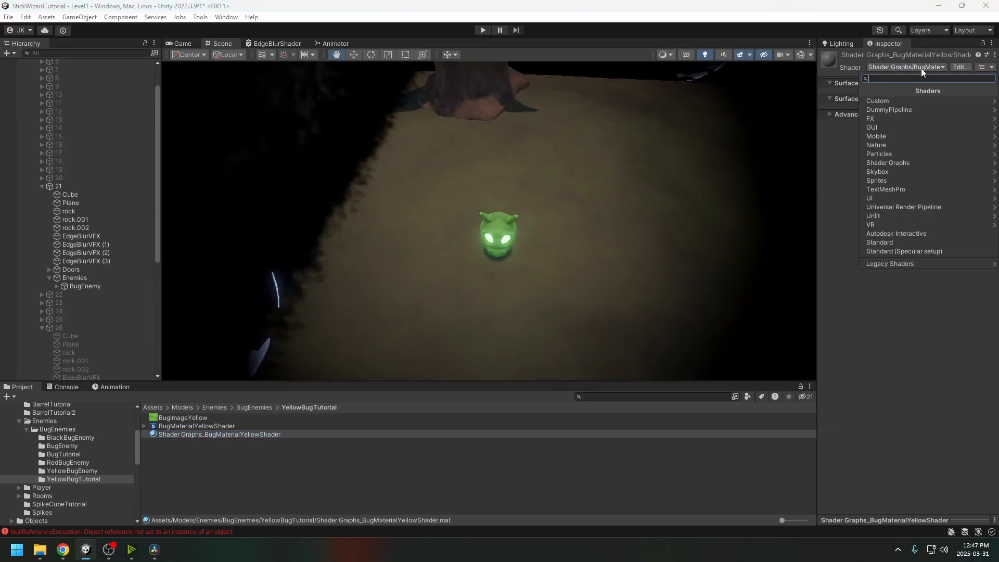
{"action": "type", "text": "bugmateria"}
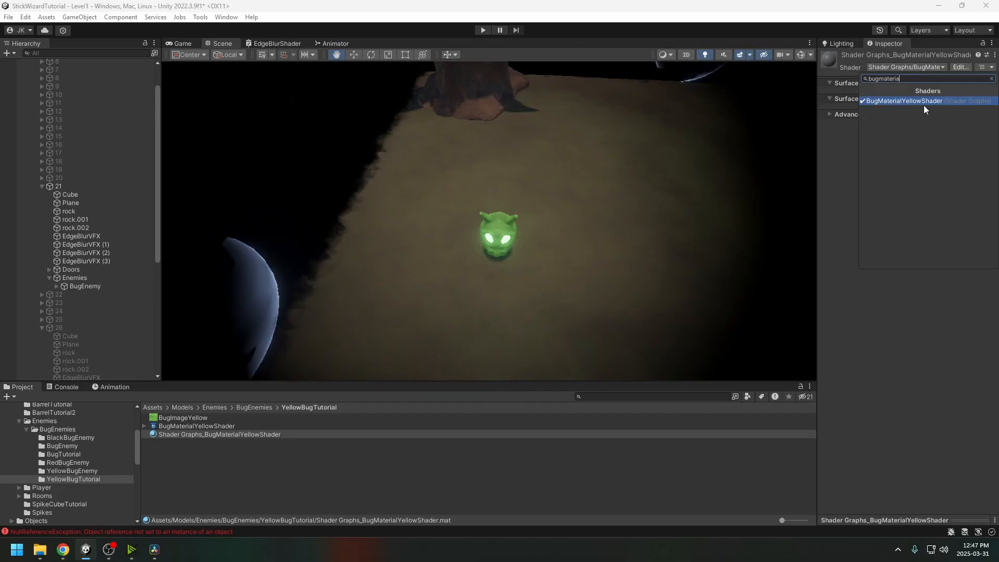
{"action": "left_click", "coordinate": [925, 103]}
{"action": "left_click", "coordinate": [230, 457]}
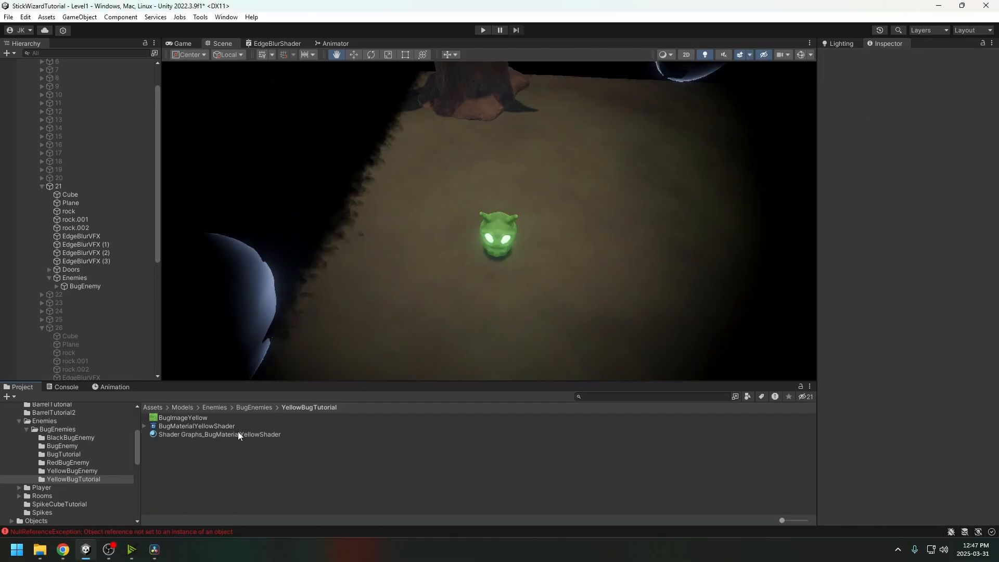
{"action": "left_click_drag", "start_coordinate": [240, 435], "coordinate": [478, 252]}
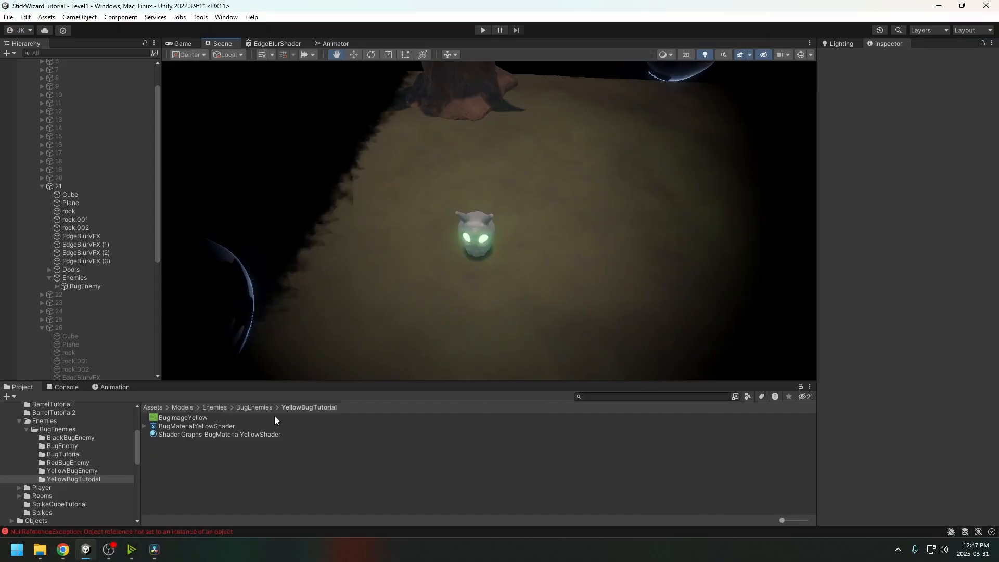
Create a YellowBugEyes material and apply it to the bug's eyes
{"action": "right_click", "coordinate": [196, 450]}
{"action": "mouse_move", "coordinate": [260, 160]}
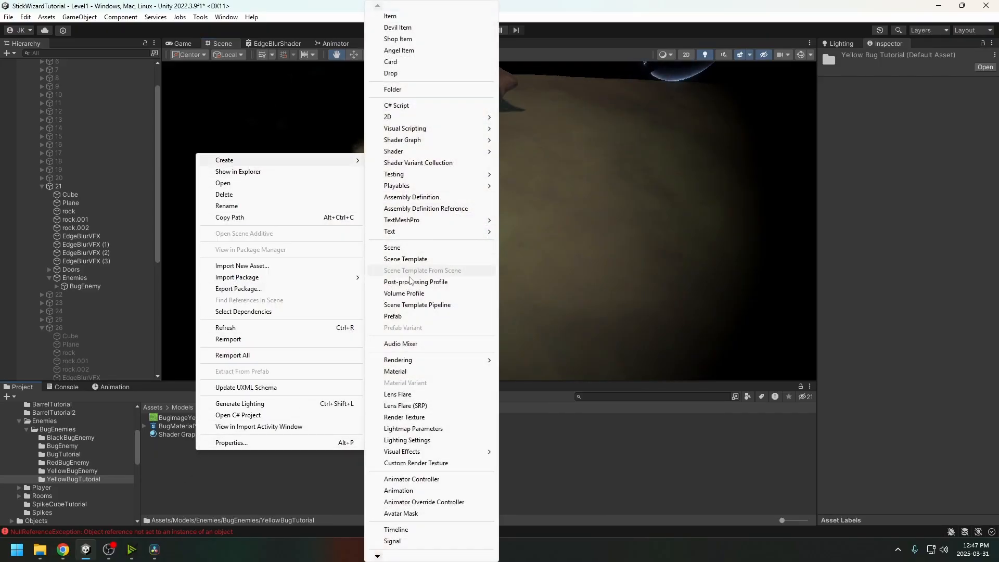
{"action": "left_click", "coordinate": [401, 372]}
{"action": "type", "text": "Y"}
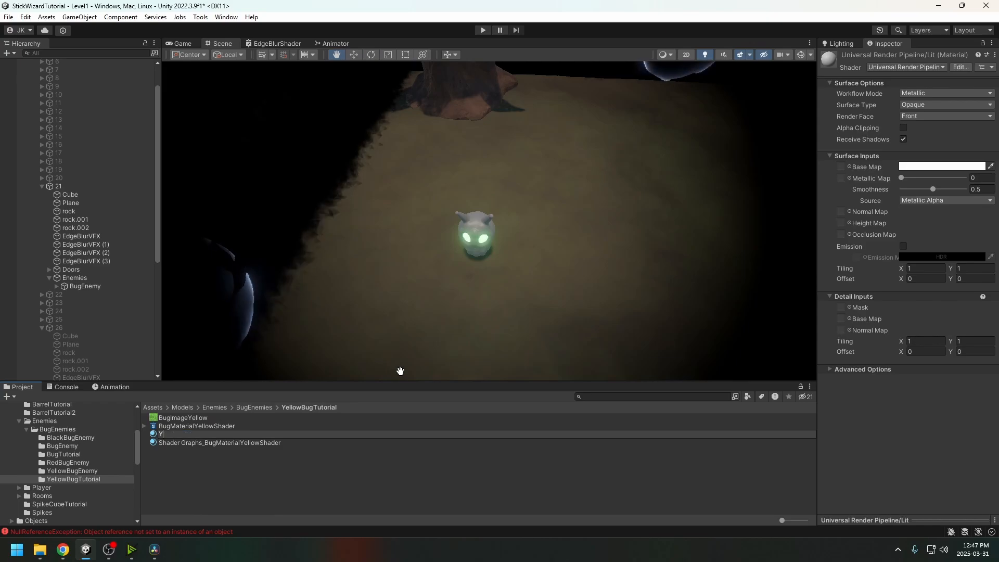
{"action": "type", "text": "ellowBugEyes"}
{"action": "key", "text": "Return"}
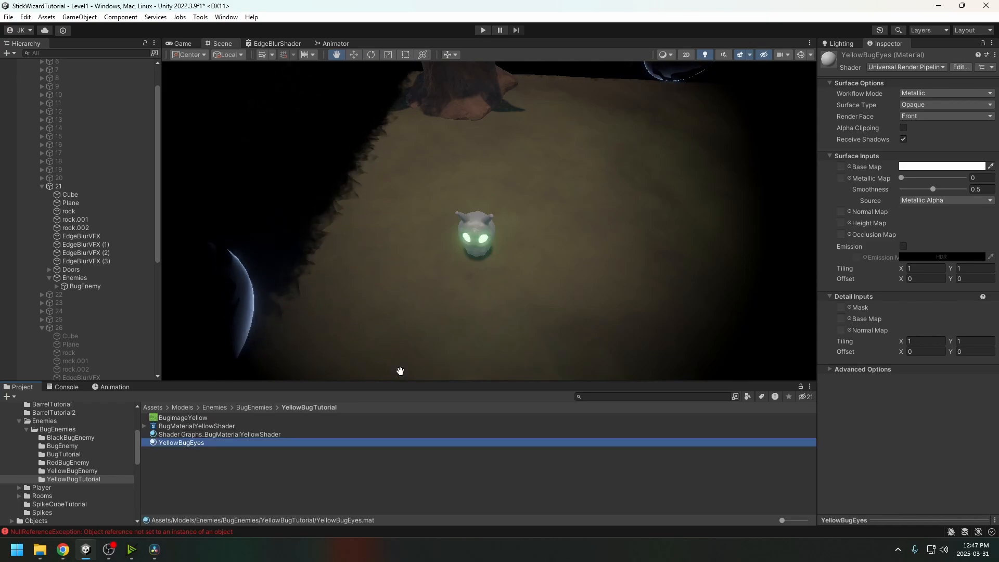
{"action": "left_click_drag", "start_coordinate": [190, 445], "coordinate": [482, 239]}
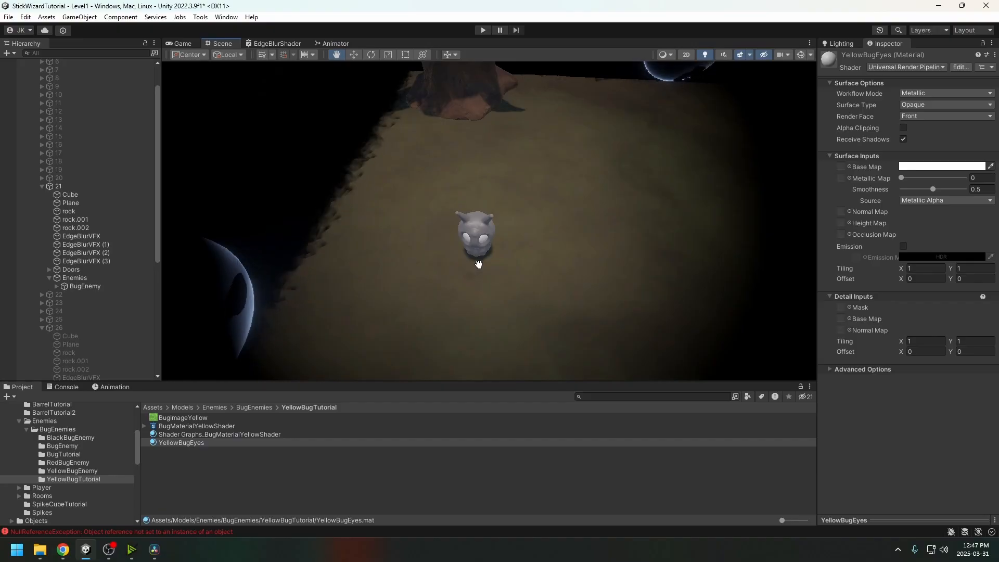
Enable emission on YellowBugEyes with a yellow HDR colour at intensity 1
{"action": "left_click", "coordinate": [903, 246]}
{"action": "left_click", "coordinate": [914, 257]}
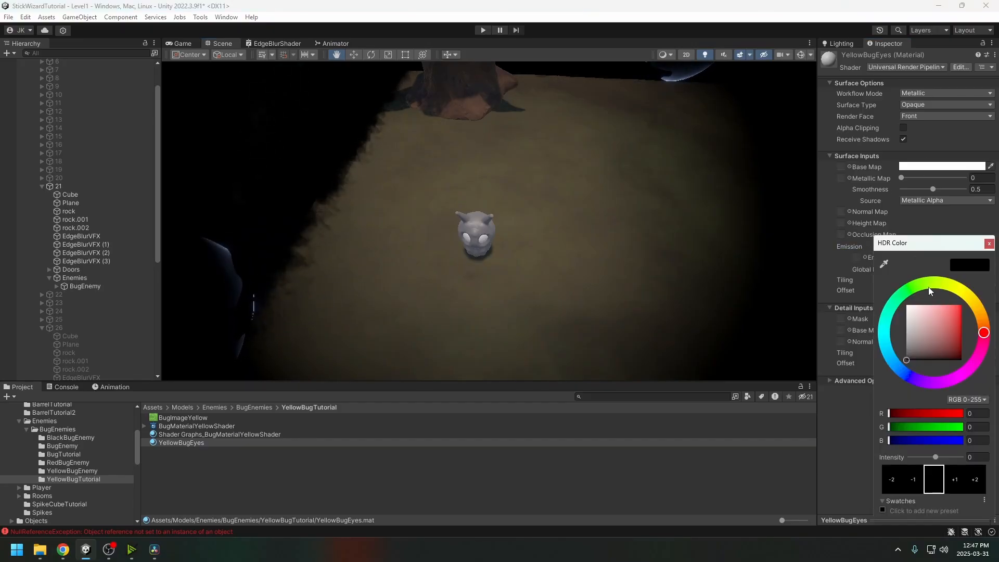
{"action": "left_click_drag", "start_coordinate": [928, 286], "coordinate": [973, 293]}
{"action": "left_click_drag", "start_coordinate": [935, 457], "coordinate": [938, 458]}
{"action": "left_click", "coordinate": [590, 292]}
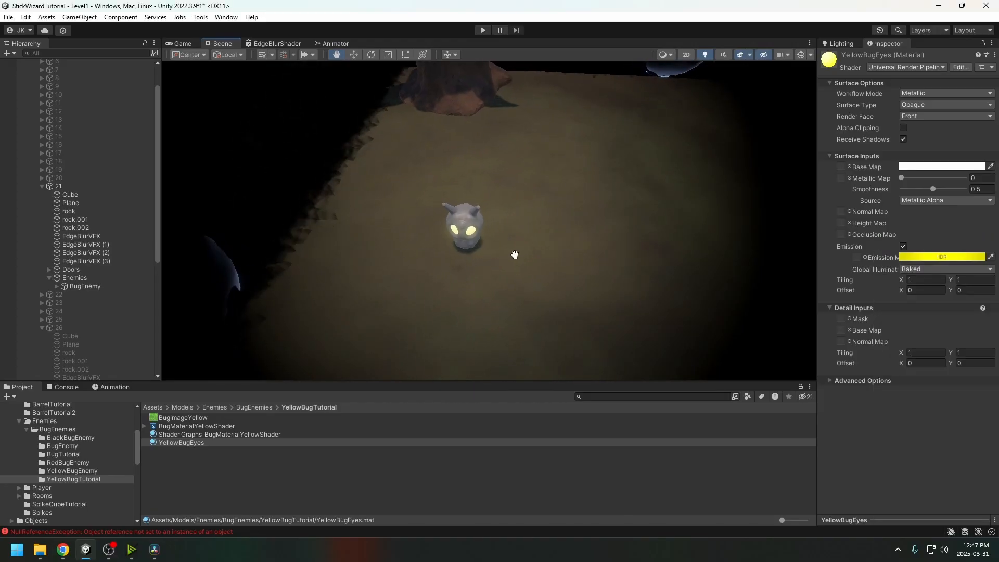
Tint the YellowBugEyes base colour pale yellow (FBF3CA)
{"action": "left_click", "coordinate": [919, 167]}
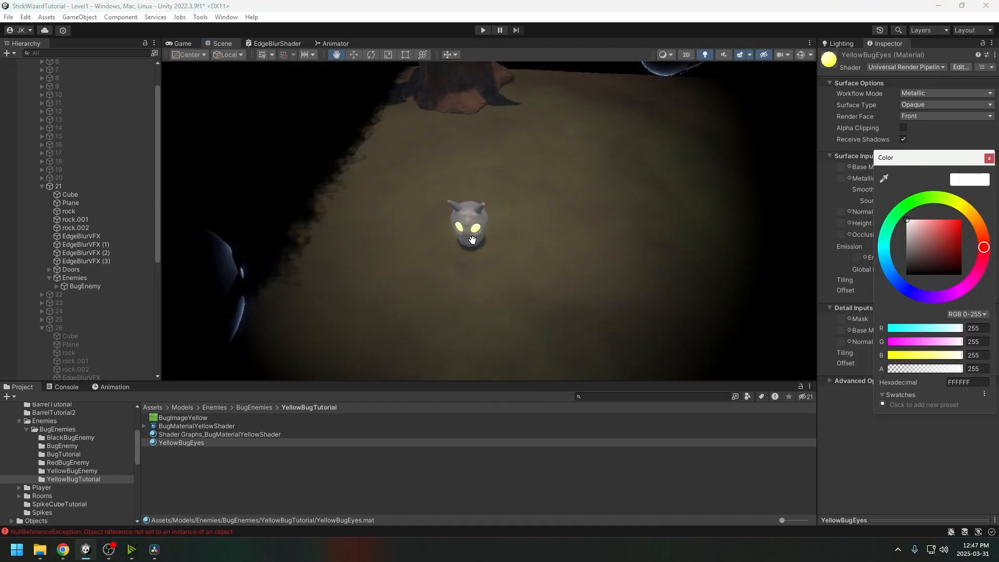
{"action": "left_click", "coordinate": [967, 209]}
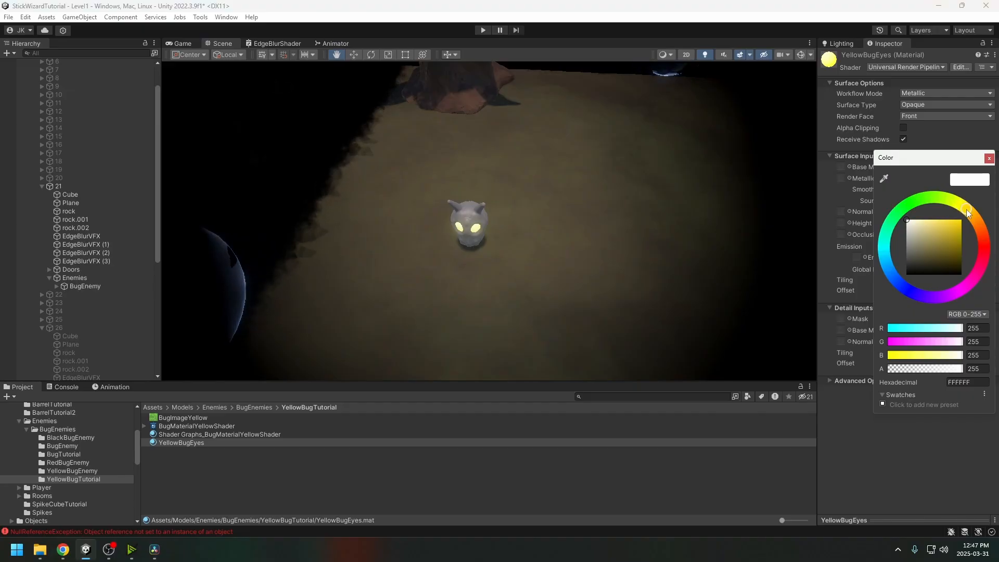
{"action": "left_click_drag", "start_coordinate": [961, 237], "coordinate": [917, 220]}
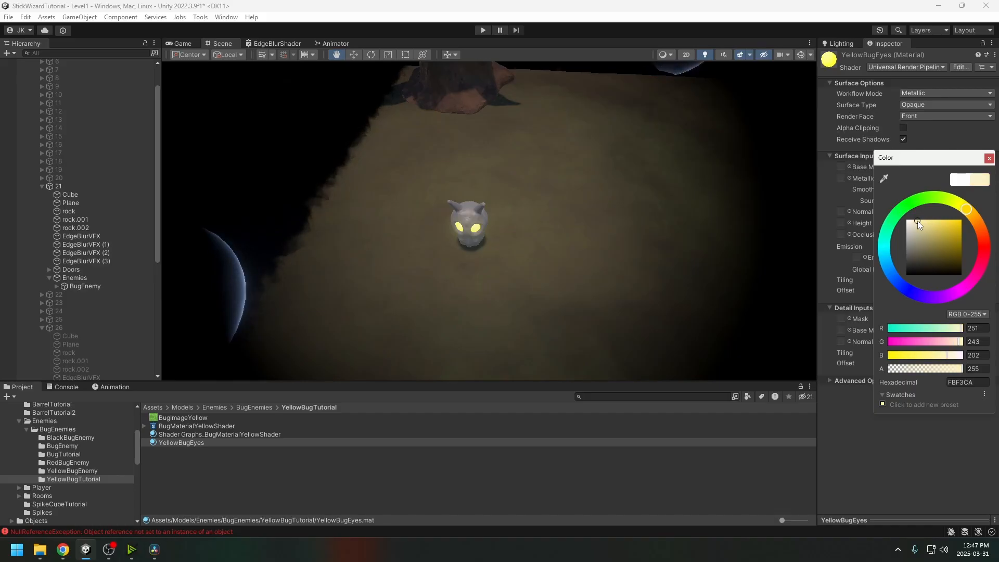
{"action": "right_click_drag", "start_coordinate": [594, 243], "coordinate": [508, 228]}
{"action": "left_click_drag", "start_coordinate": [508, 229], "coordinate": [504, 286], "text": "alt"}
{"action": "scroll", "coordinate": [508, 266], "scroll_direction": "up", "scroll_amount": 5}
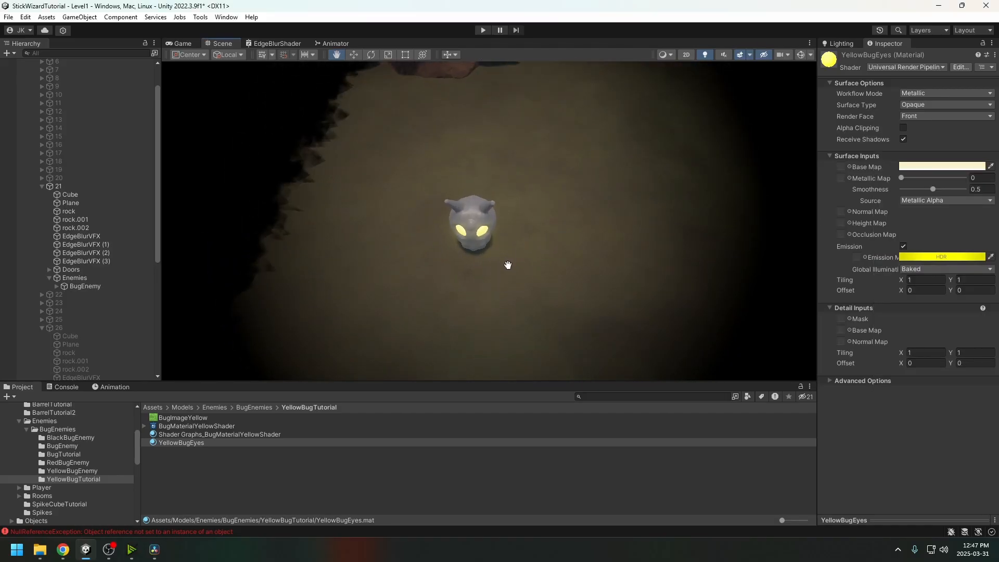
Open BugMaterialYellowShader in a detached Shader Graph window with both side panels hidden
{"action": "double_click", "coordinate": [189, 427]}
{"action": "left_click_drag", "start_coordinate": [390, 42], "coordinate": [591, 195]}
{"action": "middle_click_drag", "start_coordinate": [504, 210], "coordinate": [635, 225]}
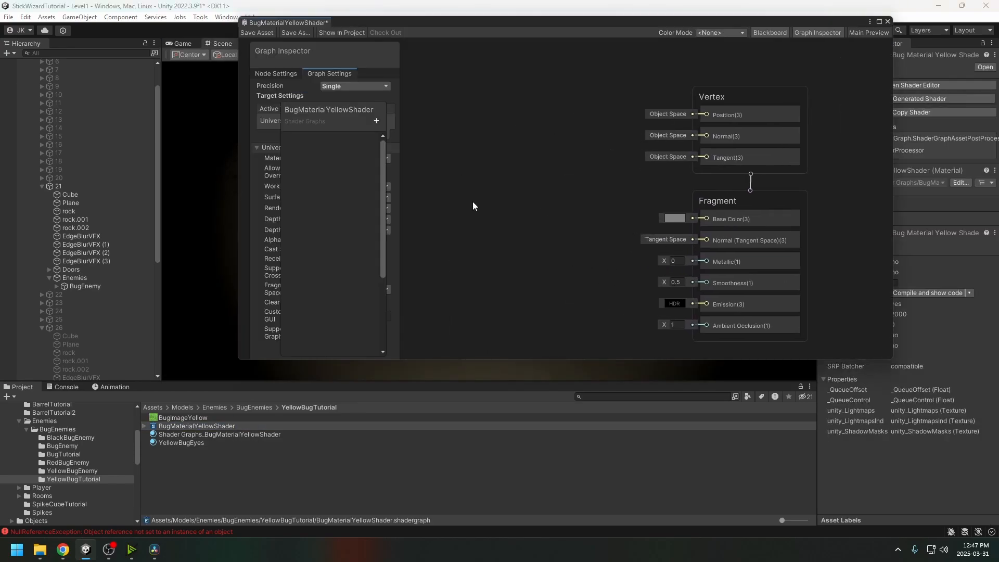
{"action": "left_click", "coordinate": [835, 34]}
{"action": "left_click", "coordinate": [770, 32]}
{"action": "scroll", "coordinate": [767, 143], "scroll_direction": "down", "scroll_amount": 4}
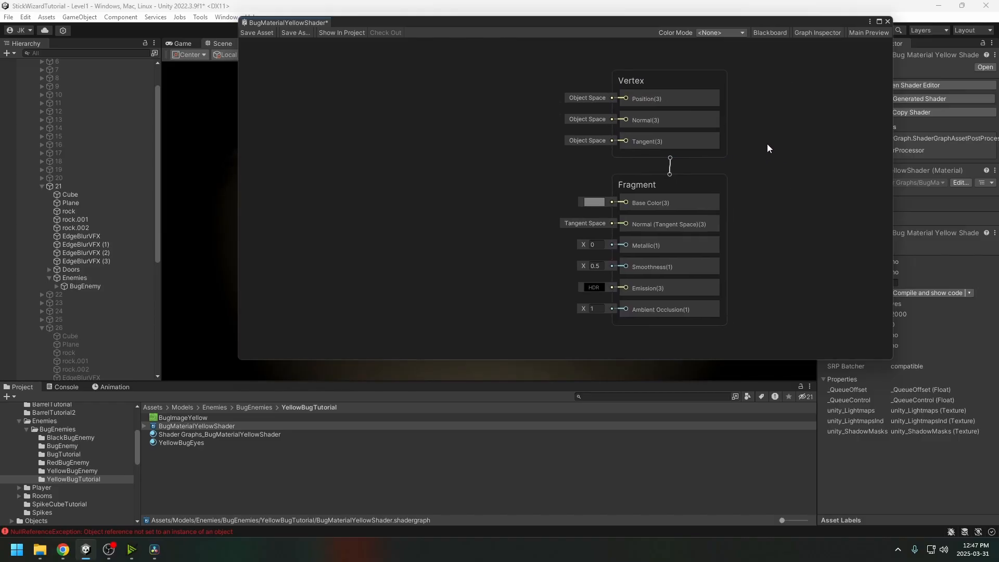
{"action": "middle_click_drag", "start_coordinate": [793, 153], "coordinate": [738, 171]}
{"action": "scroll", "coordinate": [706, 183], "scroll_direction": "up", "scroll_amount": 1}
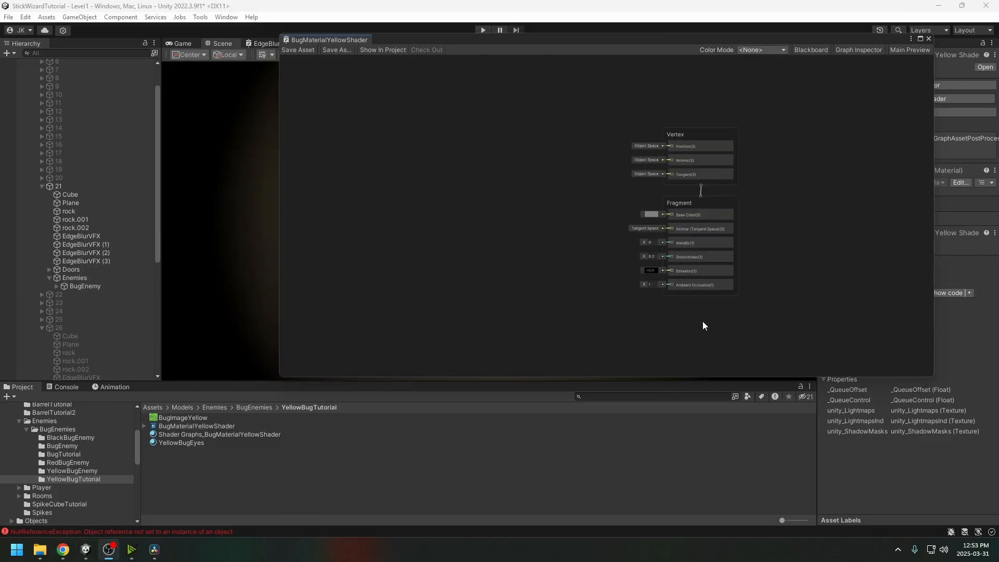
Add a BugImageYellow texture sample node, check the bug in the scene, and move the node left
{"action": "left_click_drag", "start_coordinate": [182, 418], "coordinate": [669, 214]}
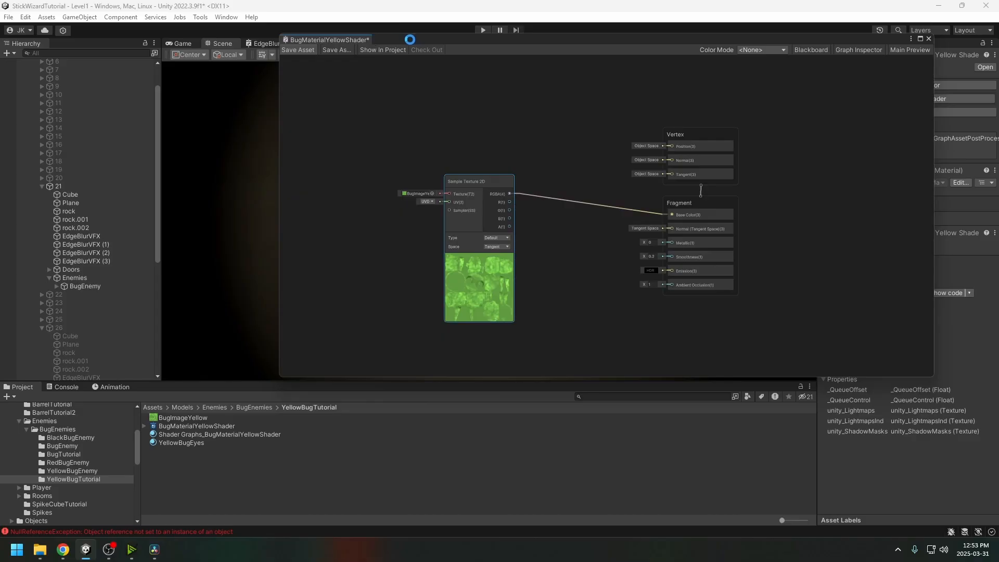
{"action": "left_click_drag", "start_coordinate": [411, 40], "coordinate": [696, 61]}
{"action": "left_click_drag", "start_coordinate": [480, 194], "coordinate": [447, 213], "text": "alt"}
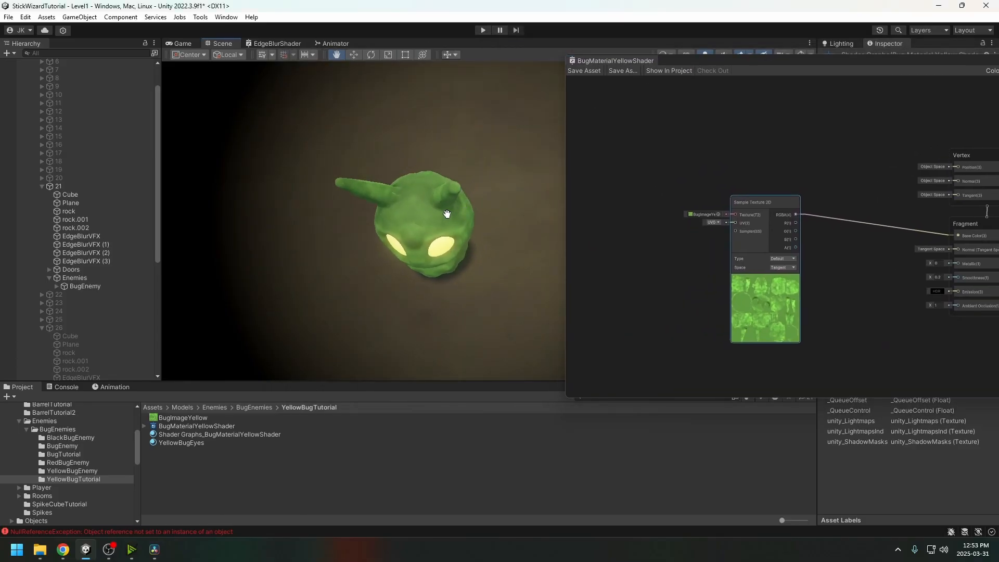
{"action": "left_click_drag", "start_coordinate": [448, 158], "coordinate": [472, 172], "text": "alt"}
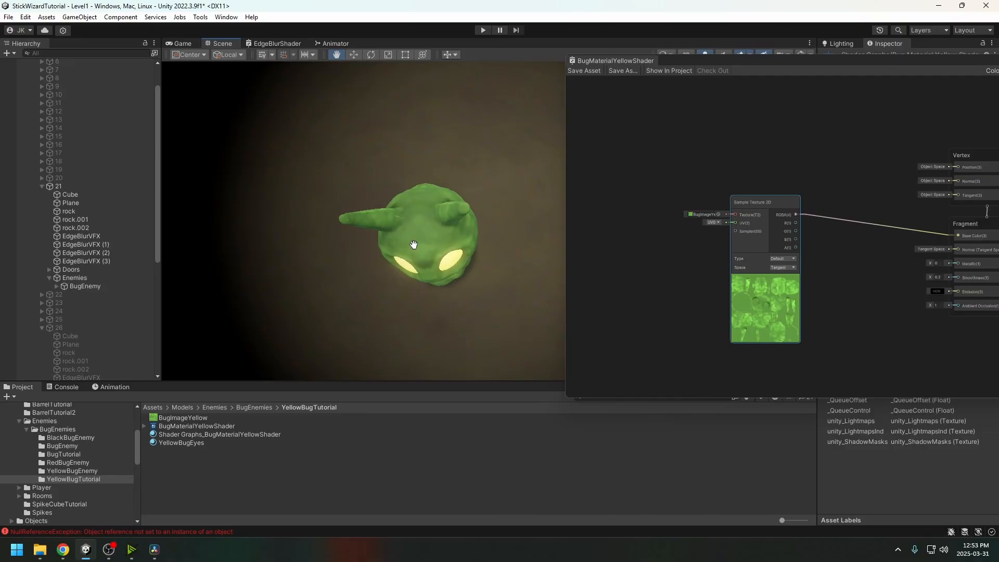
{"action": "left_click_drag", "start_coordinate": [414, 245], "coordinate": [429, 237]}
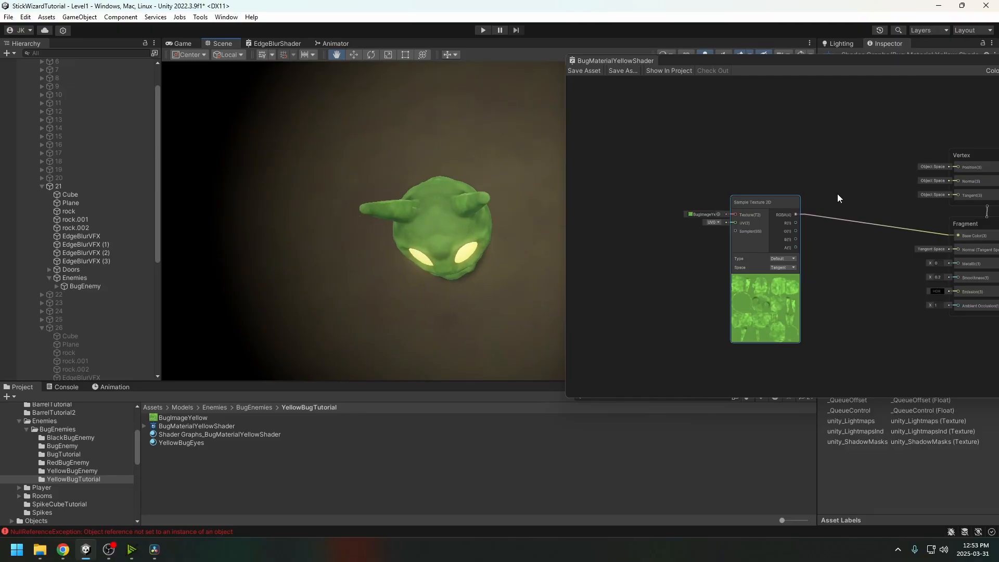
{"action": "left_click_drag", "start_coordinate": [772, 204], "coordinate": [686, 192]}
{"action": "middle_click_drag", "start_coordinate": [742, 209], "coordinate": [788, 202]}
{"action": "left_click", "coordinate": [788, 202]}
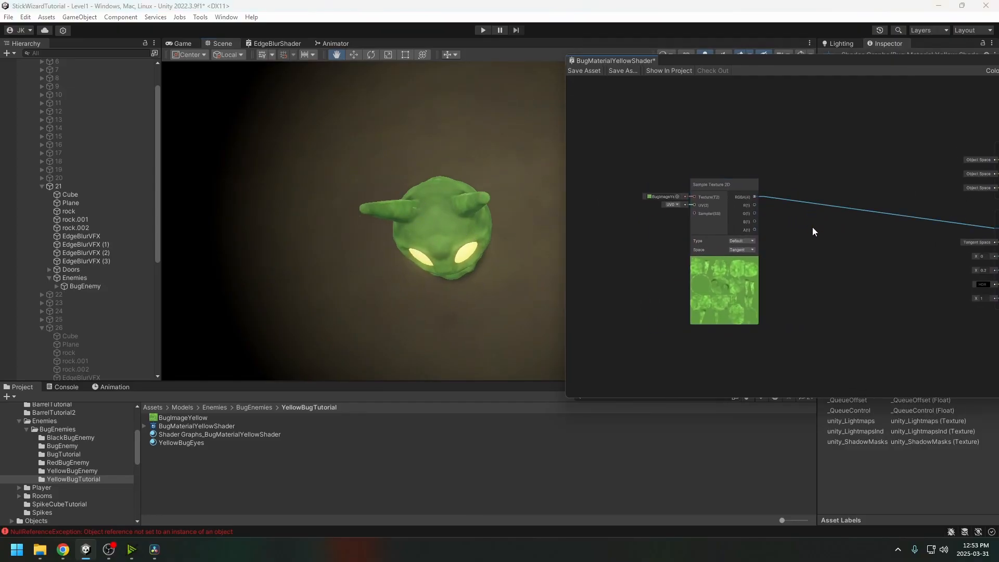
{"action": "key", "text": "Delete"}
{"action": "left_click_drag", "start_coordinate": [755, 197], "coordinate": [823, 192]}
{"action": "type", "text": "multiply"}
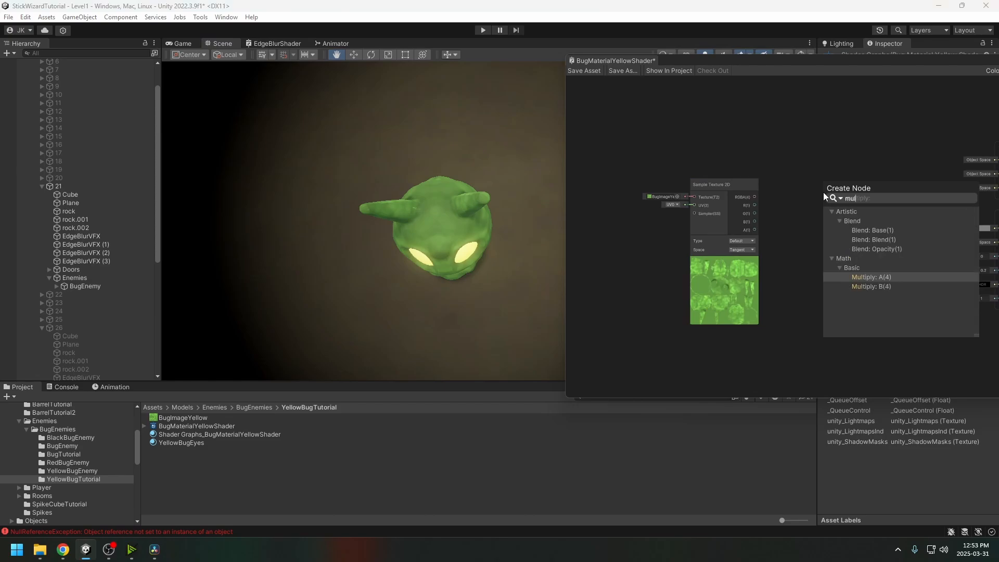
{"action": "key", "text": "Return"}
{"action": "key", "text": "space"}
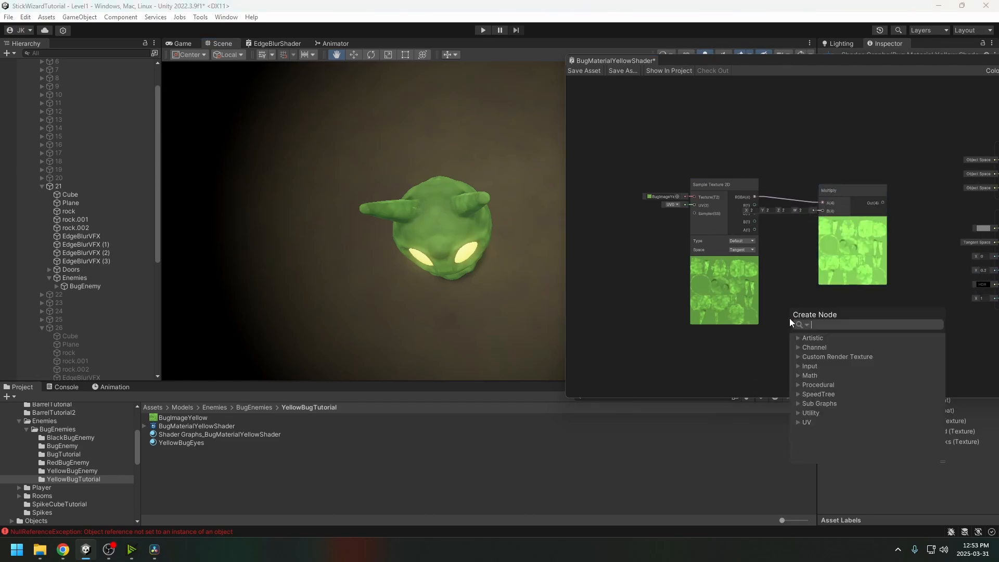
{"action": "type", "text": "color"}
{"action": "key", "text": "Return"}
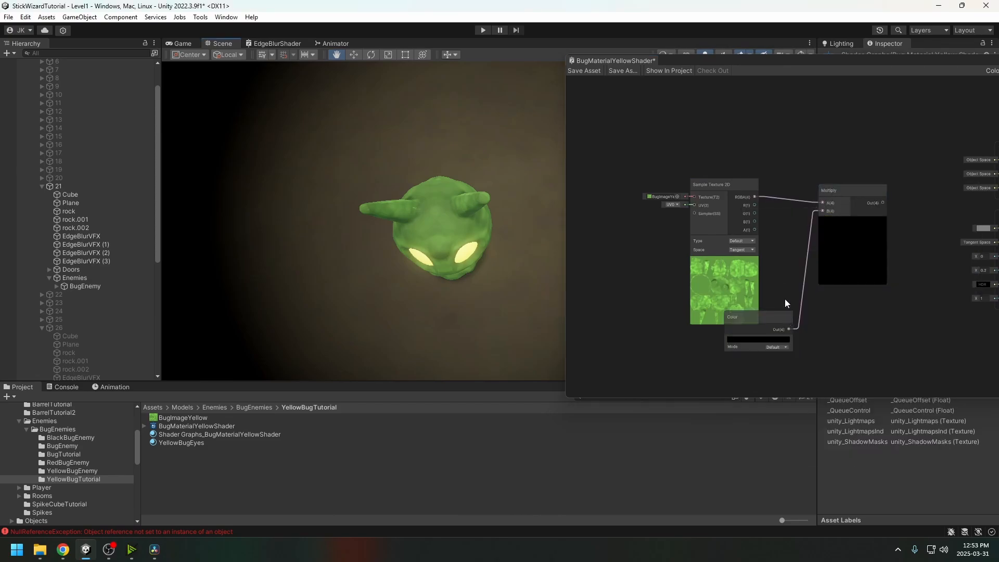
{"action": "left_click", "coordinate": [773, 342]}
{"action": "left_click", "coordinate": [861, 325]}
{"action": "left_click", "coordinate": [859, 340]}
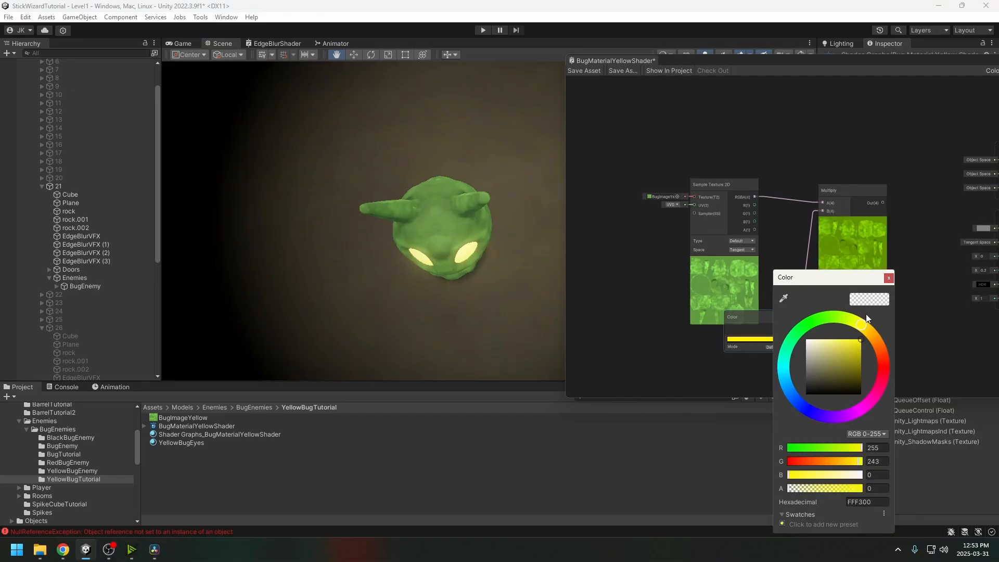
{"action": "left_click", "coordinate": [886, 279]}
{"action": "middle_click_drag", "start_coordinate": [909, 230], "coordinate": [807, 210]}
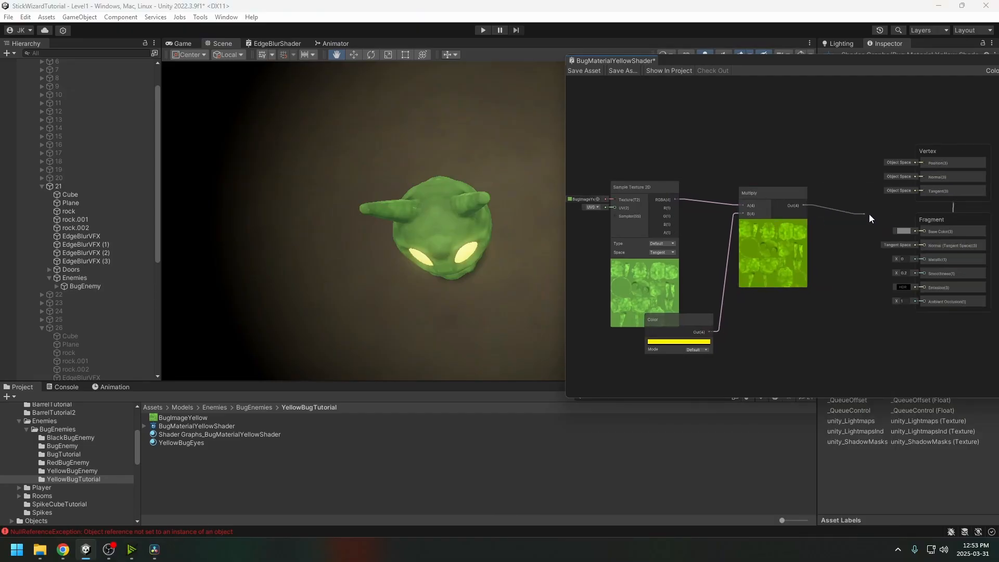
{"action": "left_click_drag", "start_coordinate": [693, 315], "coordinate": [721, 332]}
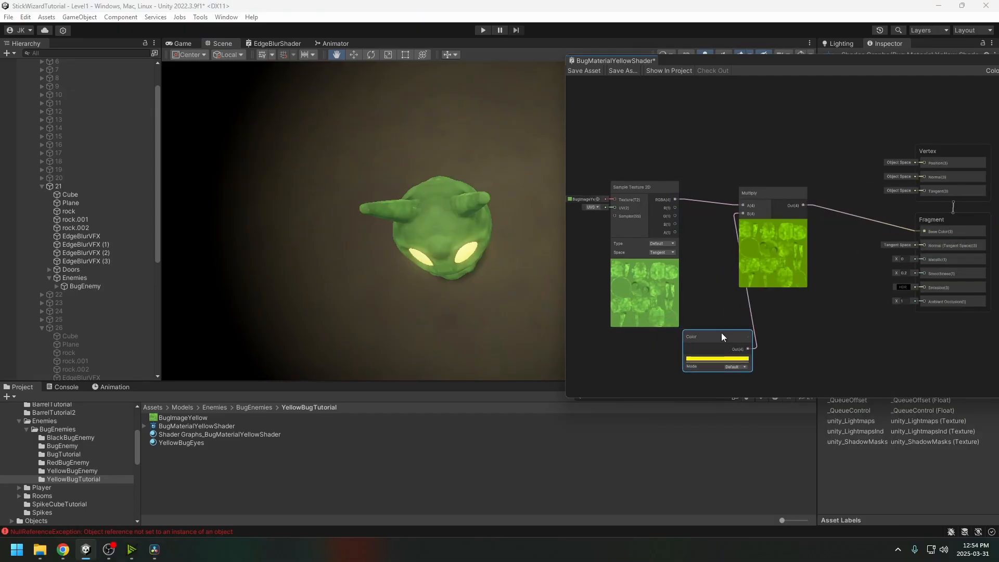
{"action": "left_click", "coordinate": [583, 70]}
{"action": "left_click_drag", "start_coordinate": [719, 64], "coordinate": [685, 62]}
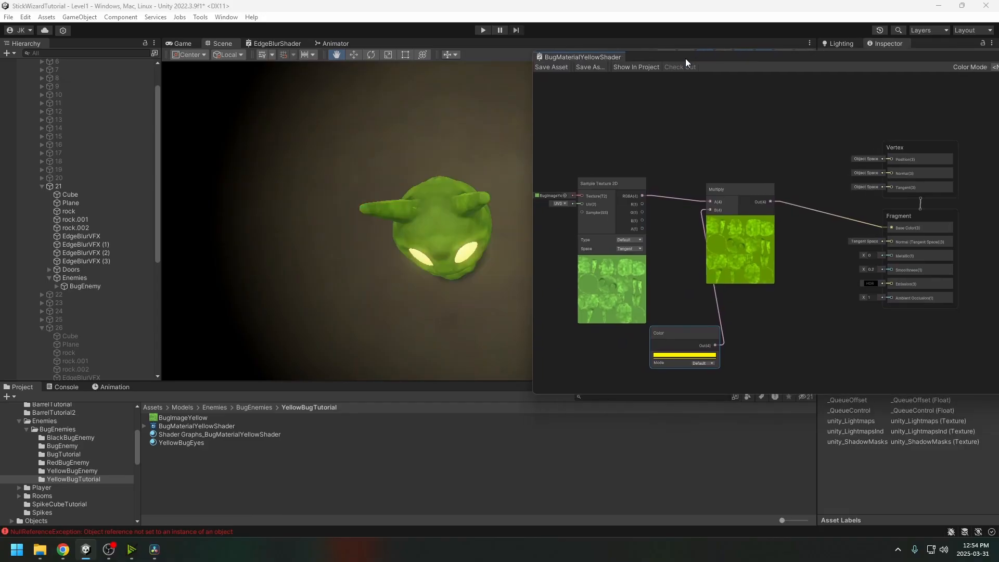
{"action": "left_click_drag", "start_coordinate": [498, 179], "coordinate": [488, 75], "text": "alt"}
{"action": "left_click_drag", "start_coordinate": [488, 116], "coordinate": [431, 195], "text": "alt"}
{"action": "middle_click_drag", "start_coordinate": [643, 240], "coordinate": [679, 242]}
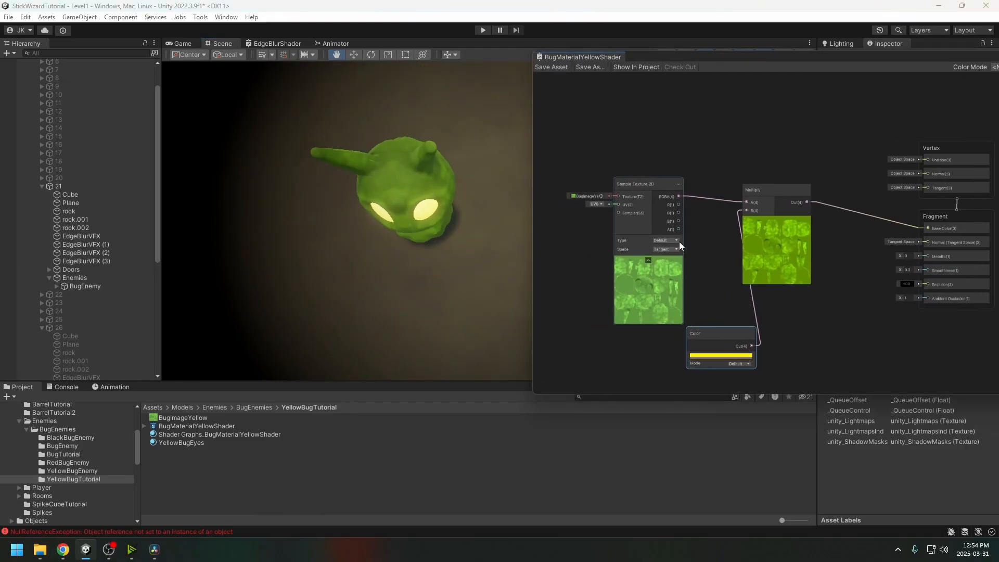
{"action": "left_click_drag", "start_coordinate": [652, 182], "coordinate": [592, 177]}
{"action": "left_click_drag", "start_coordinate": [719, 328], "coordinate": [691, 317]}
{"action": "middle_click_drag", "start_coordinate": [749, 313], "coordinate": [799, 292]}
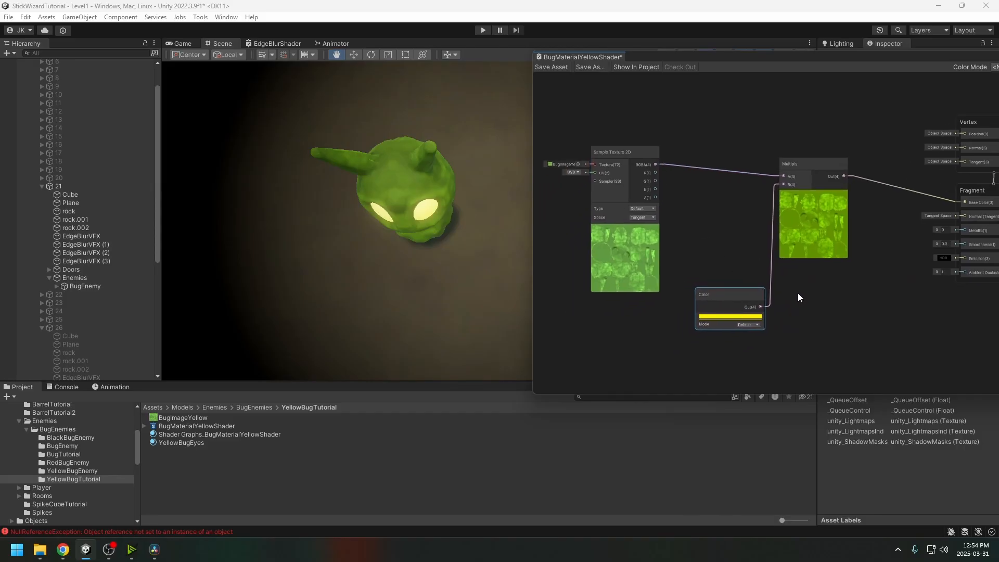
{"action": "left_click_drag", "start_coordinate": [815, 150], "coordinate": [767, 293]}
{"action": "left_click_drag", "start_coordinate": [786, 188], "coordinate": [786, 187]}
{"action": "key", "text": "Delete"}
{"action": "key", "text": "space"}
{"action": "type", "text": "ad"}
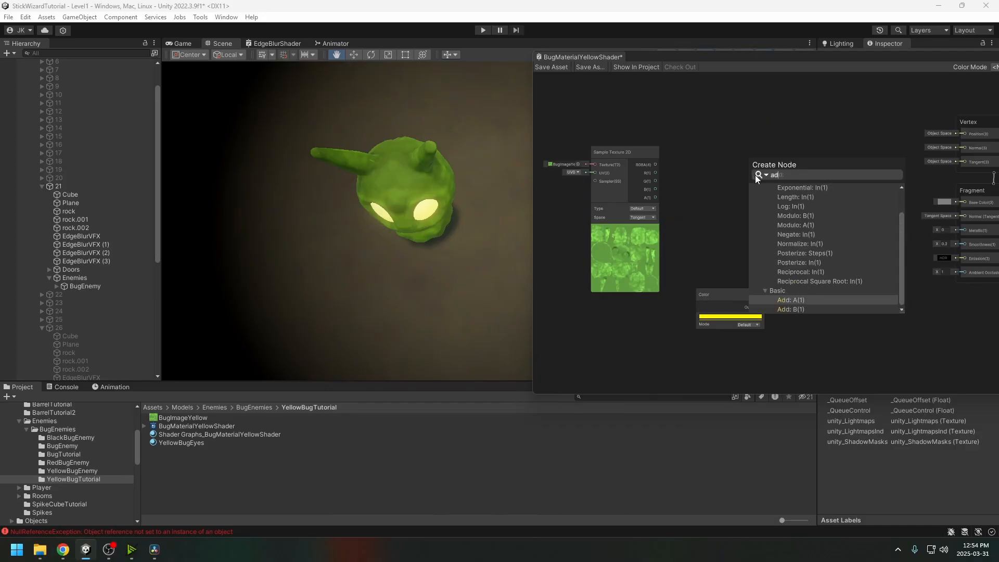
{"action": "type", "text": "d"}
{"action": "left_click", "coordinate": [801, 228]}
{"action": "left_click_drag", "start_coordinate": [742, 186], "coordinate": [761, 306]}
{"action": "left_click_drag", "start_coordinate": [778, 171], "coordinate": [809, 175]}
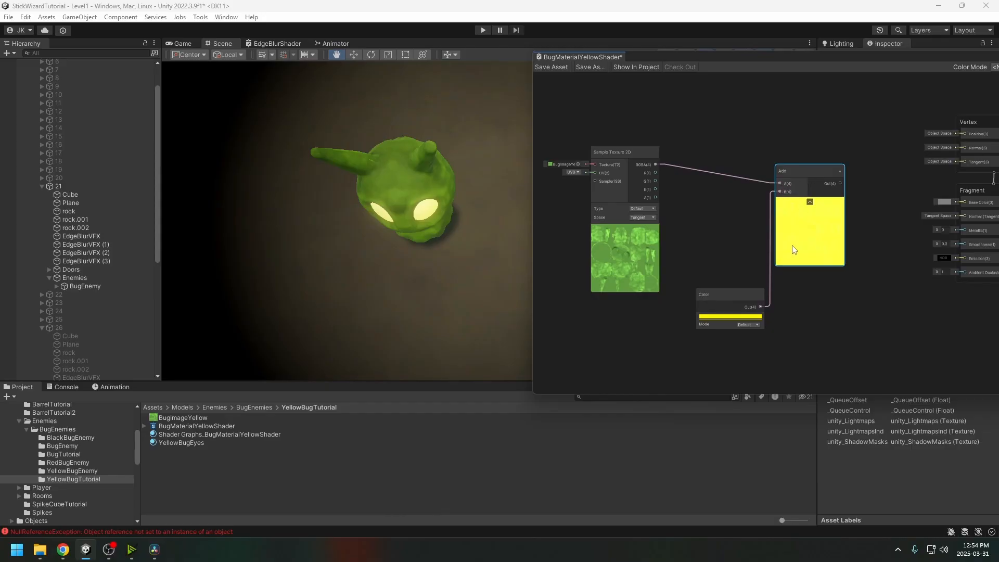
{"action": "left_click", "coordinate": [738, 289]}
{"action": "left_click_drag", "start_coordinate": [835, 140], "coordinate": [744, 327]}
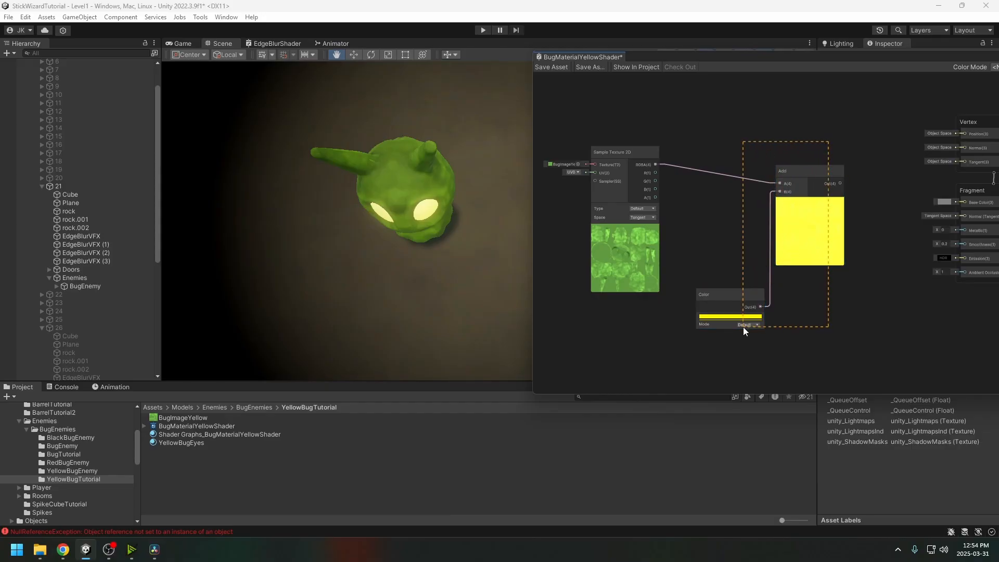
{"action": "key", "text": "Delete"}
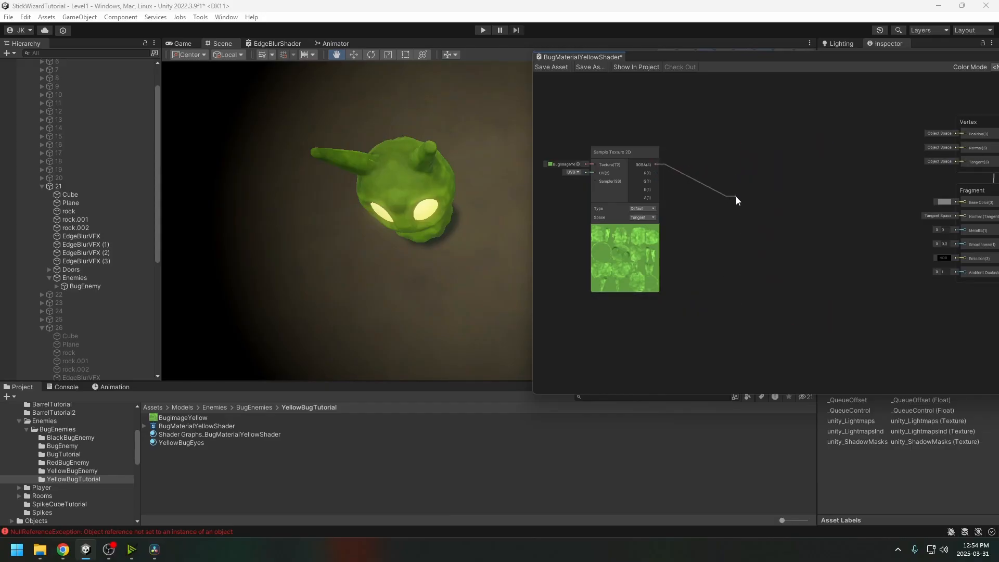
Connect the texture to a new Hue node and set its offset around 297 degrees
{"action": "left_click_drag", "start_coordinate": [736, 196], "coordinate": [738, 198]}
{"action": "type", "text": "hu"}
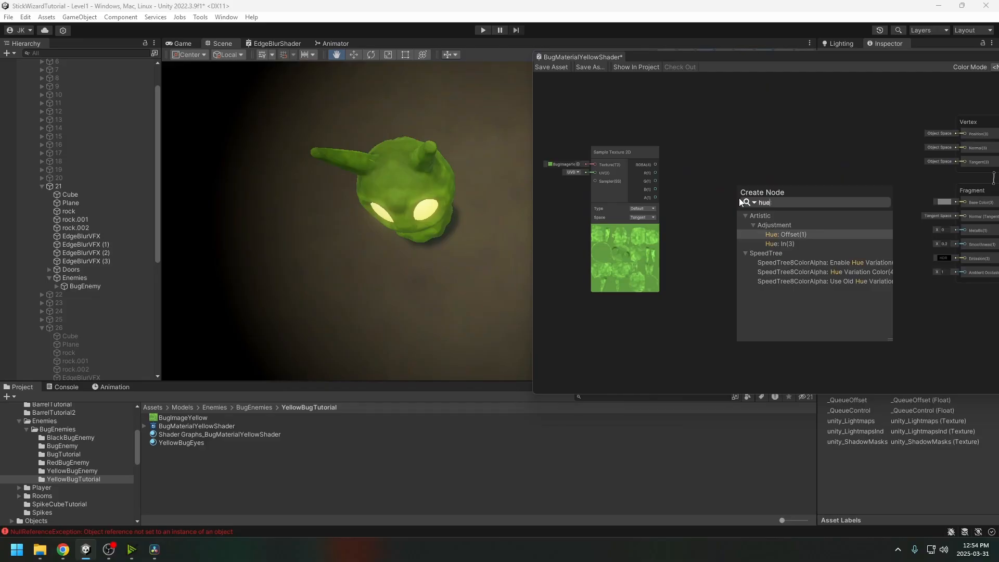
{"action": "type", "text": "e"}
{"action": "key", "text": "Down"}
{"action": "key", "text": "Return"}
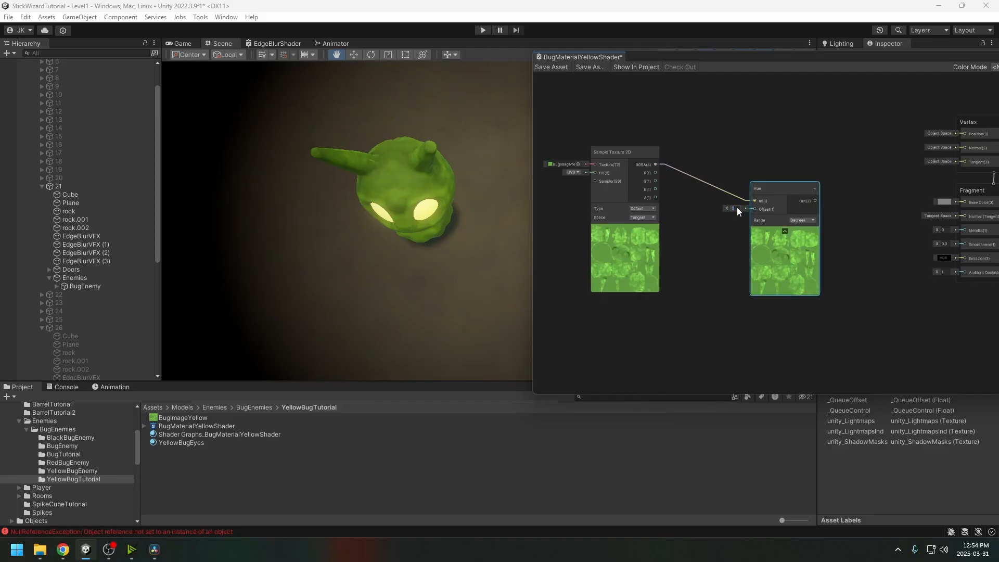
{"action": "type", "text": "297"}
{"action": "left_click", "coordinate": [717, 251]}
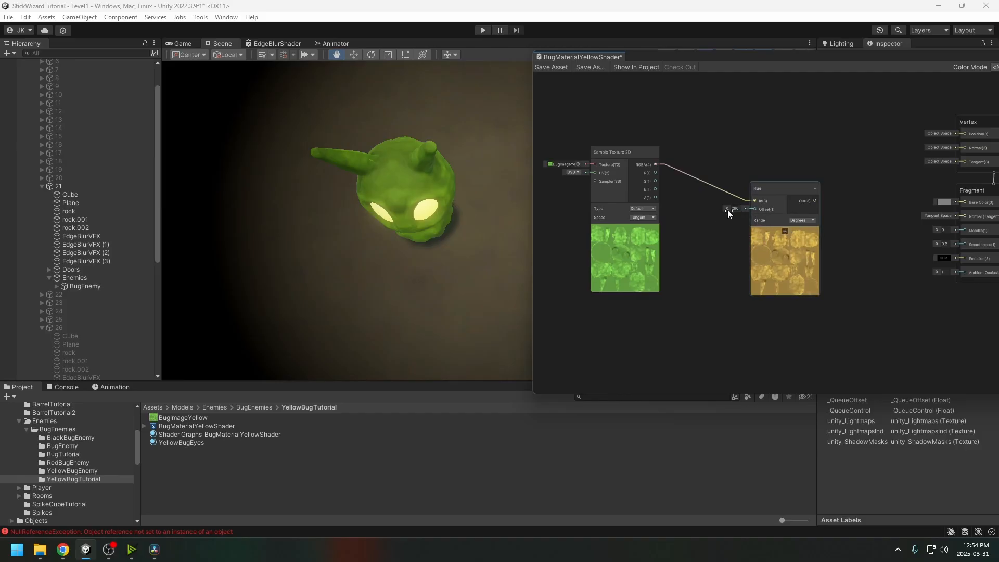
{"action": "left_click_drag", "start_coordinate": [727, 209], "coordinate": [638, 212]}
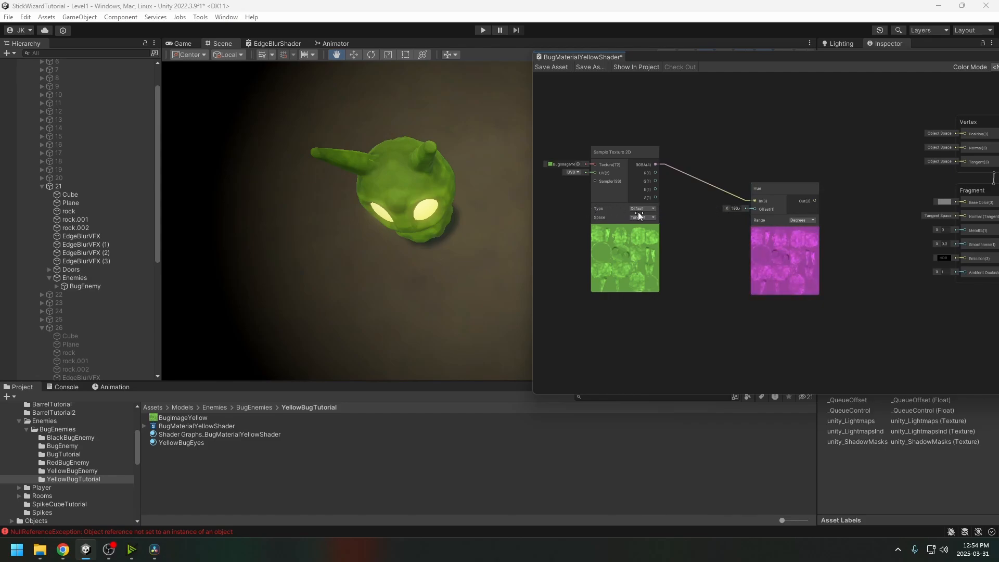
{"action": "left_click_drag", "start_coordinate": [699, 225], "coordinate": [726, 225]}
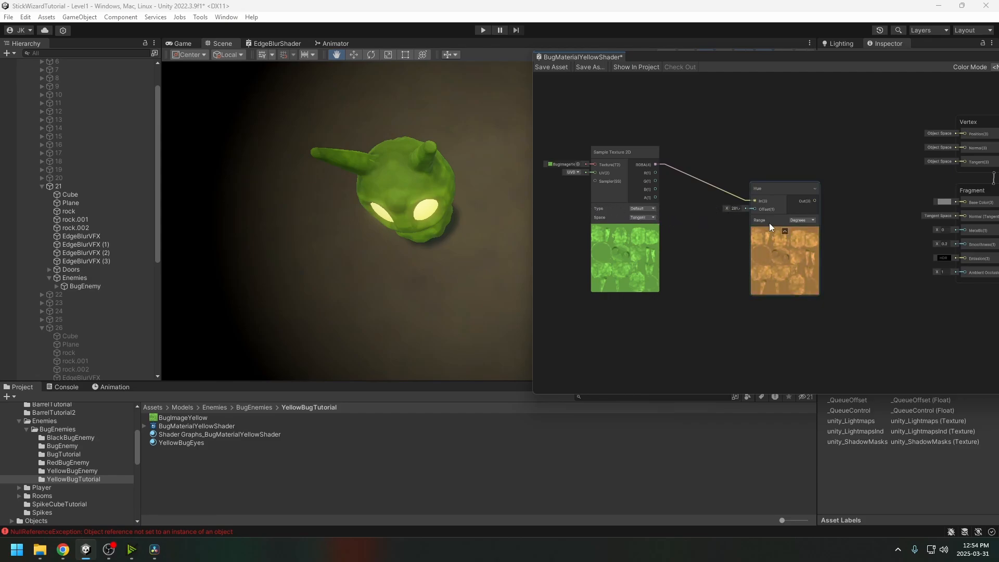
Pull another texture connection and browse the Artistic > Adjustment node category
{"action": "left_click_drag", "start_coordinate": [655, 165], "coordinate": [725, 322]}
{"action": "left_click", "coordinate": [736, 339]}
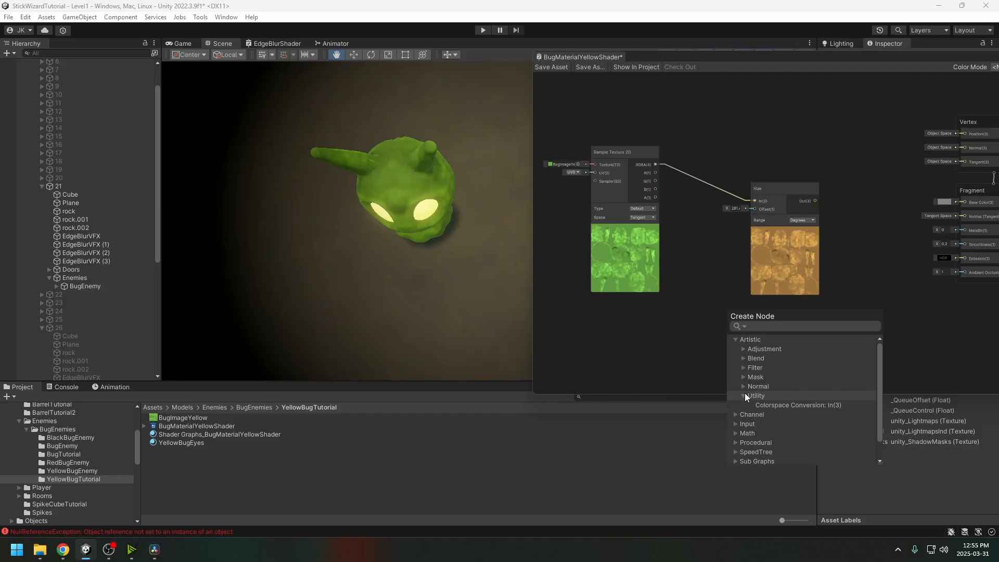
{"action": "left_click", "coordinate": [745, 368]}
{"action": "left_click", "coordinate": [745, 369]}
{"action": "left_click", "coordinate": [745, 359]}
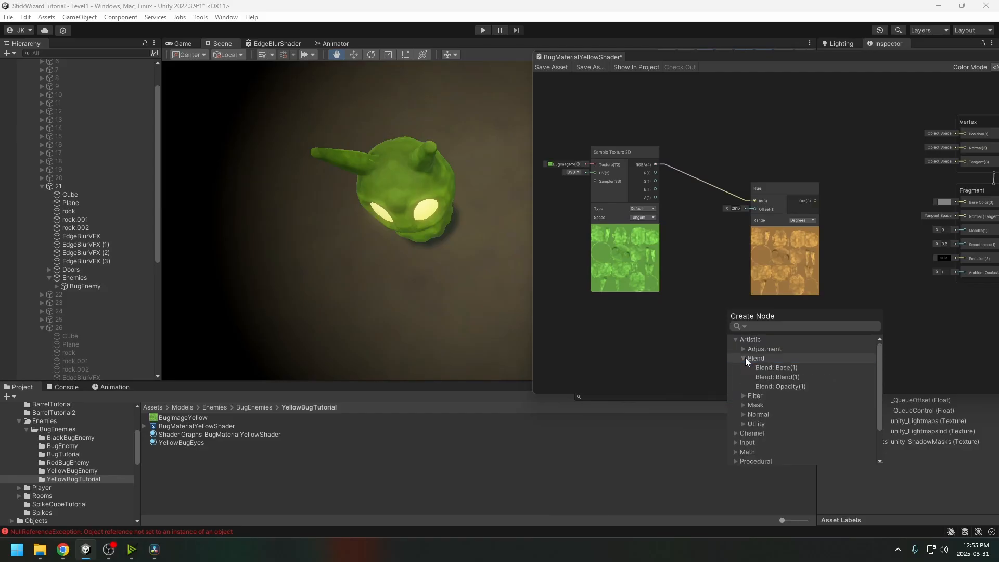
{"action": "left_click", "coordinate": [746, 358]}
{"action": "left_click", "coordinate": [746, 348]}
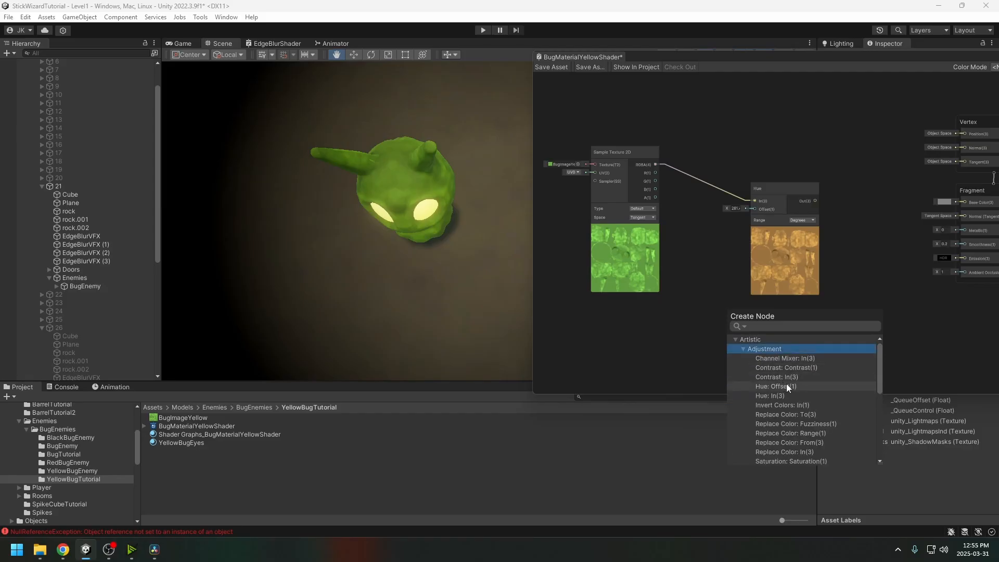
{"action": "scroll", "coordinate": [788, 387], "scroll_direction": "down", "scroll_amount": 3}
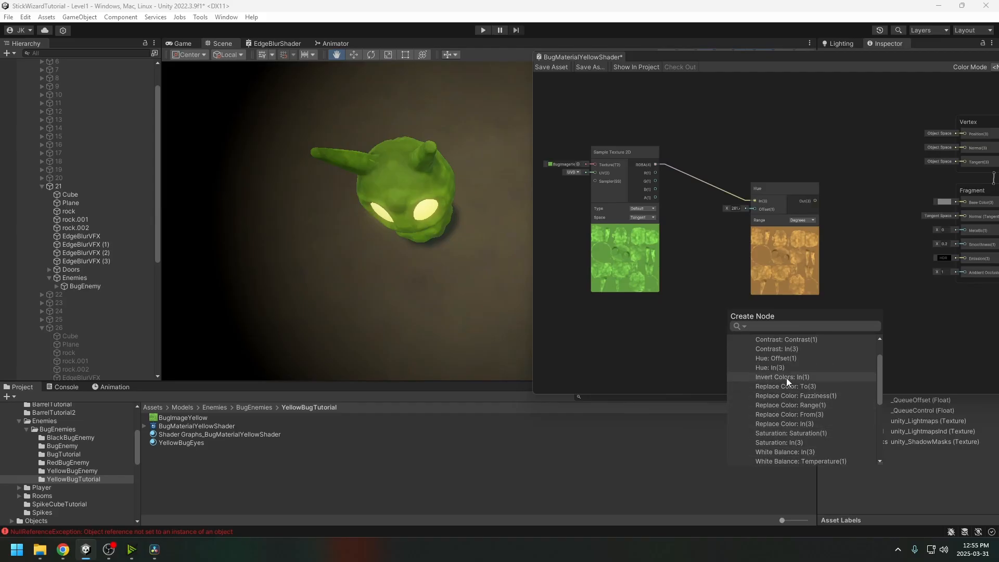
{"action": "scroll", "coordinate": [783, 388], "scroll_direction": "up", "scroll_amount": 3}
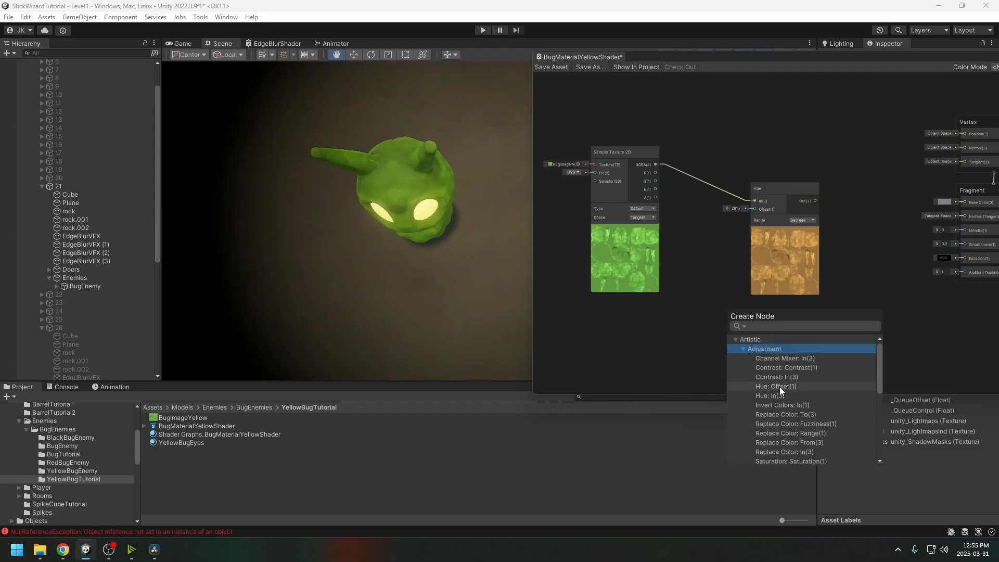
Add a Channel Mixer on the bug texture, lowering red and raising green for yellow
{"action": "left_click", "coordinate": [784, 358]}
{"action": "scroll", "coordinate": [826, 350], "scroll_direction": "down", "scroll_amount": 2}
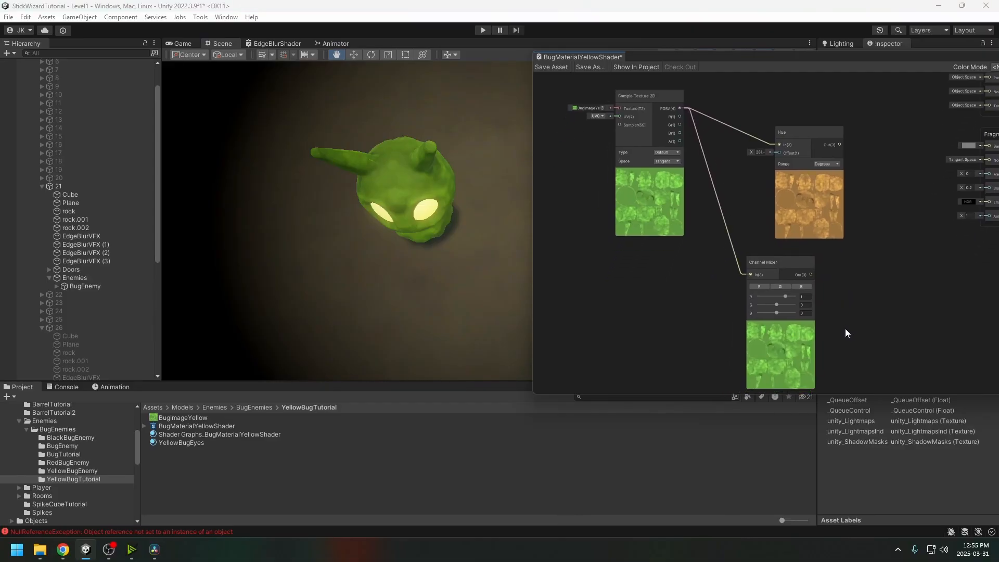
{"action": "scroll", "coordinate": [799, 314], "scroll_direction": "up", "scroll_amount": 2}
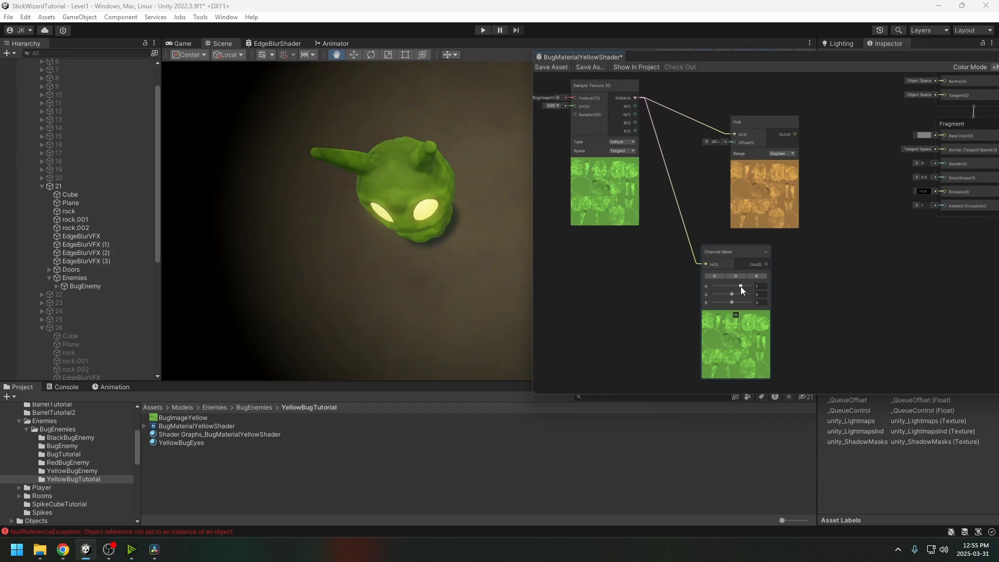
{"action": "mouse_move", "coordinate": [742, 286]}
{"action": "left_mouse_down"}
{"action": "mouse_move", "coordinate": [731, 285]}
{"action": "mouse_move", "coordinate": [740, 293]}
{"action": "left_mouse_up"}
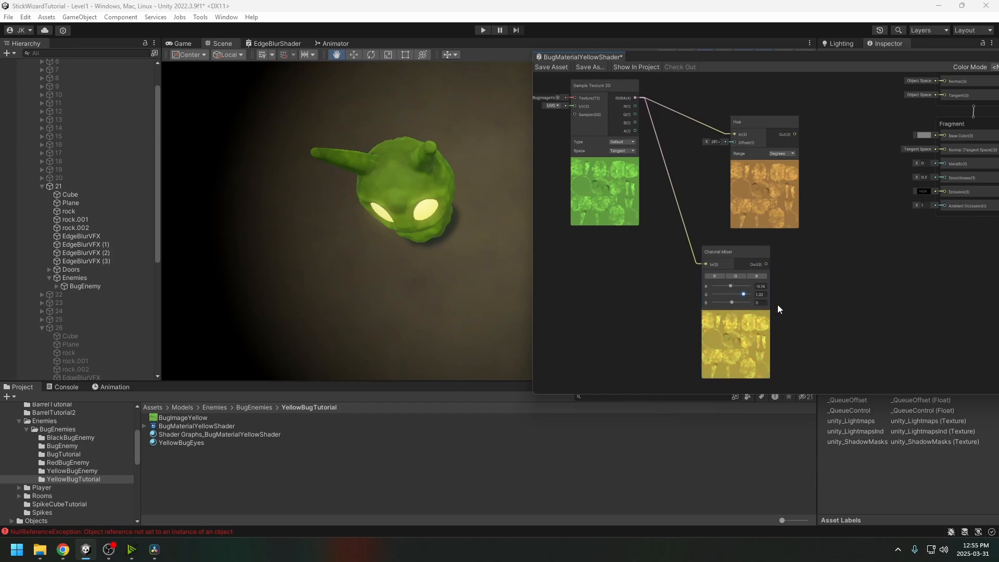
{"action": "middle_click_drag", "start_coordinate": [825, 290], "coordinate": [761, 311]}
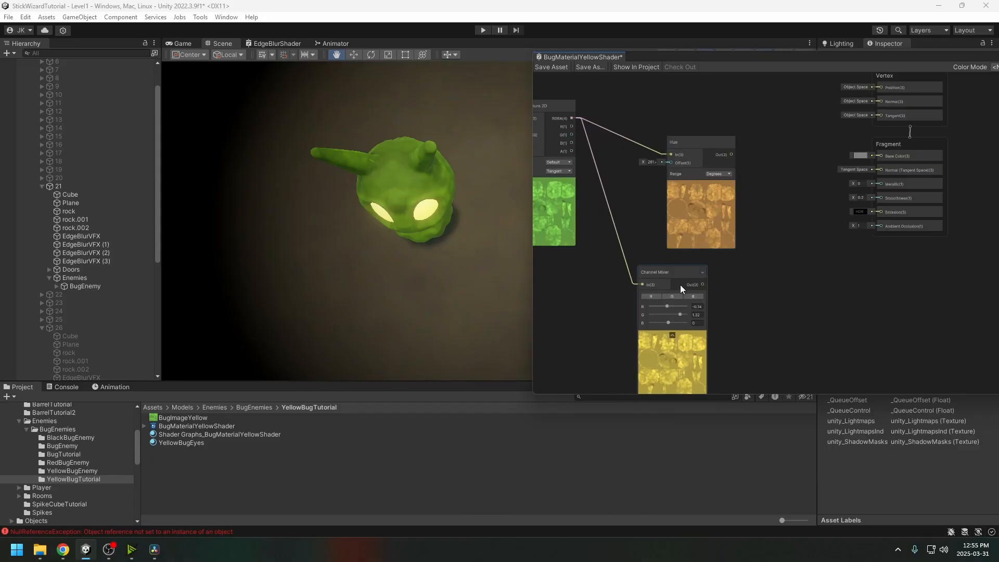
{"action": "left_click_drag", "start_coordinate": [680, 285], "coordinate": [691, 284]}
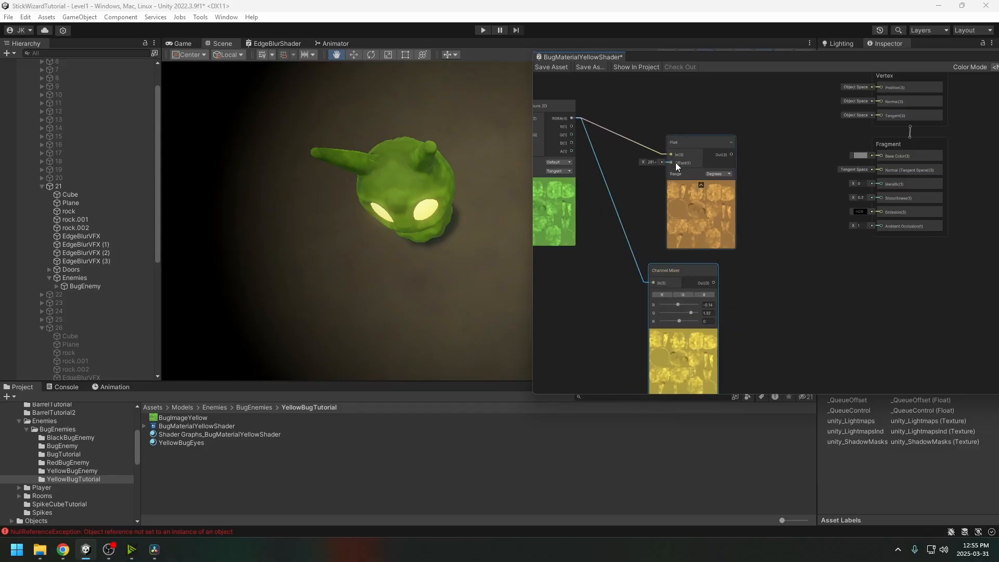
{"action": "middle_click_drag", "start_coordinate": [785, 280], "coordinate": [795, 261]}
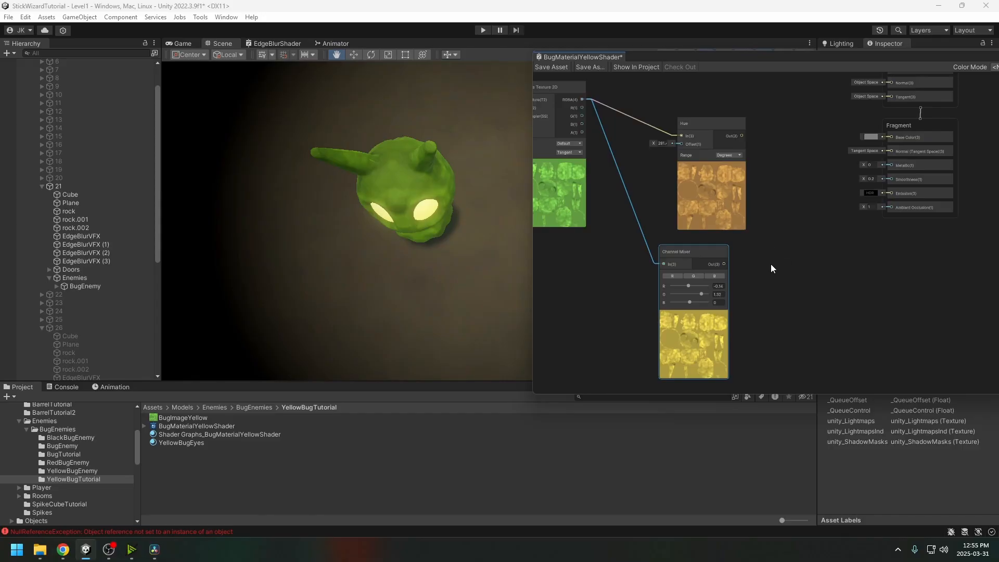
{"action": "scroll", "coordinate": [772, 269], "scroll_direction": "down", "scroll_amount": 3}
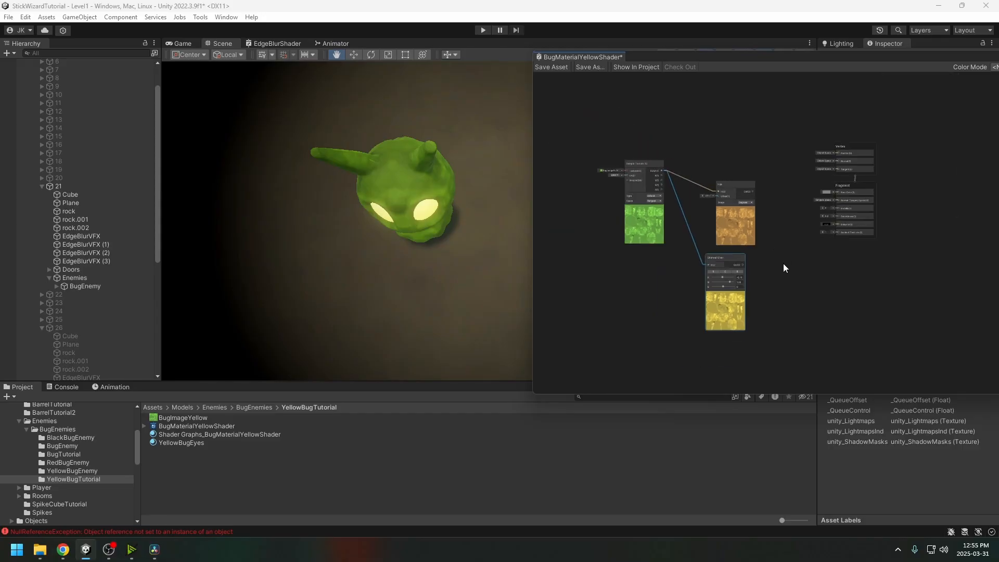
{"action": "middle_click_drag", "start_coordinate": [783, 263], "coordinate": [761, 280]}
{"action": "scroll", "coordinate": [756, 264], "scroll_direction": "up", "scroll_amount": 3}
Wire the Hue output to Base Color, set hue offset 282, save, and view the yellow bug
{"action": "left_click_drag", "start_coordinate": [730, 192], "coordinate": [859, 194]}
{"action": "left_click", "coordinate": [554, 69]}
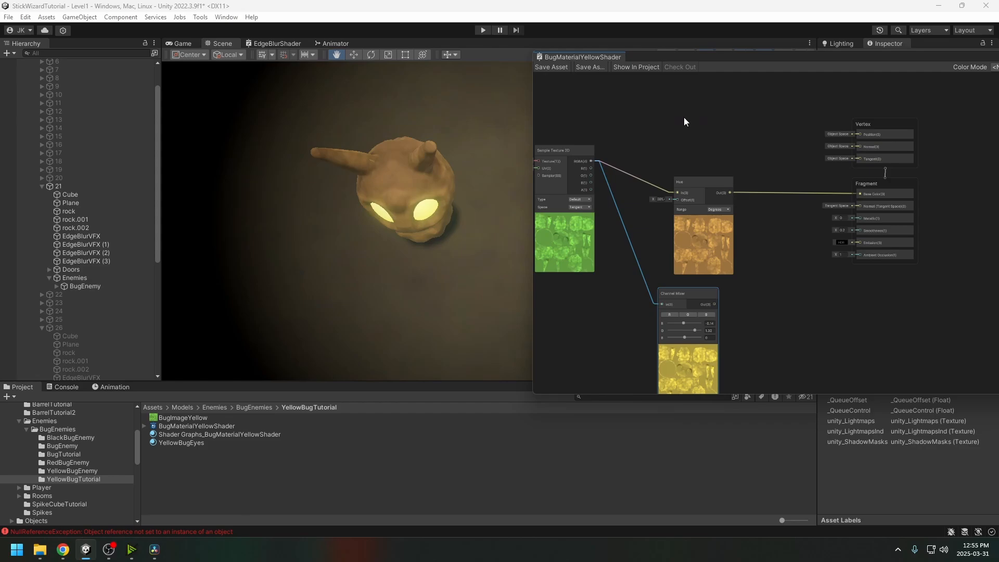
{"action": "left_click_drag", "start_coordinate": [434, 232], "coordinate": [439, 148], "text": "alt"}
{"action": "left_click_drag", "start_coordinate": [653, 199], "coordinate": [672, 202]}
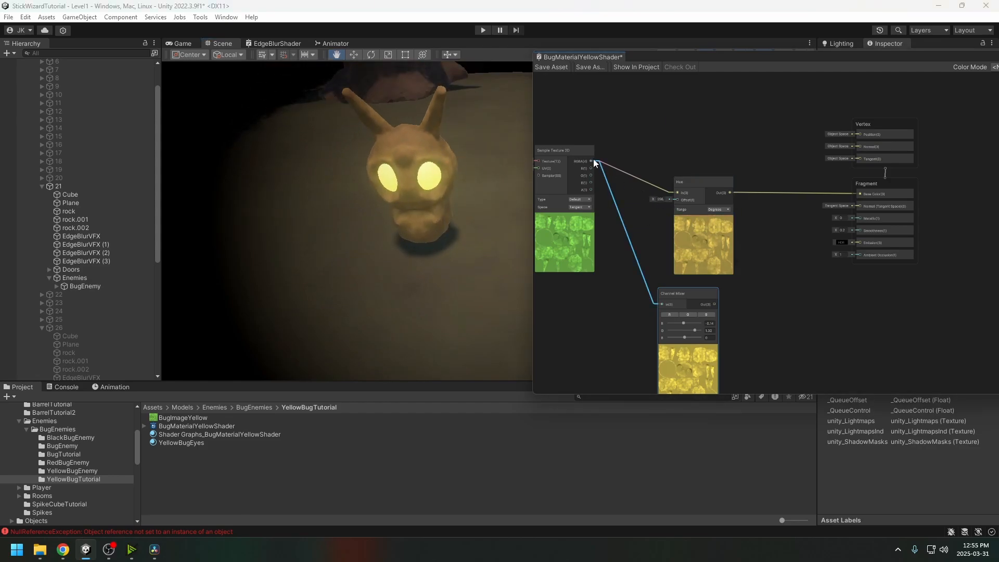
{"action": "left_click", "coordinate": [547, 72]}
{"action": "left_click_drag", "start_coordinate": [473, 101], "coordinate": [399, 126], "text": "alt"}
{"action": "left_click", "coordinate": [173, 45]}
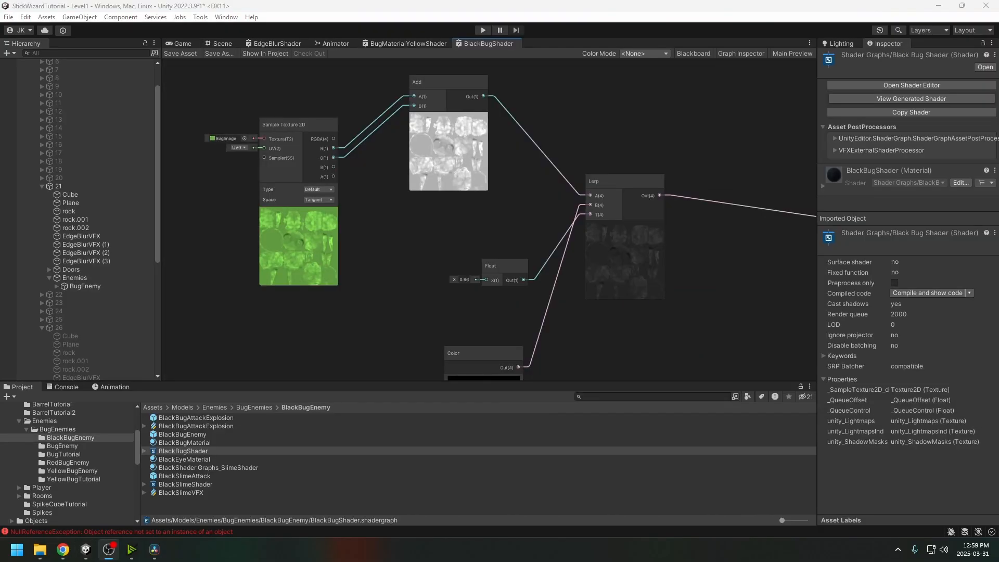
Add a test Add node from the texture's B output, then delete it
{"action": "left_click", "coordinate": [369, 225]}
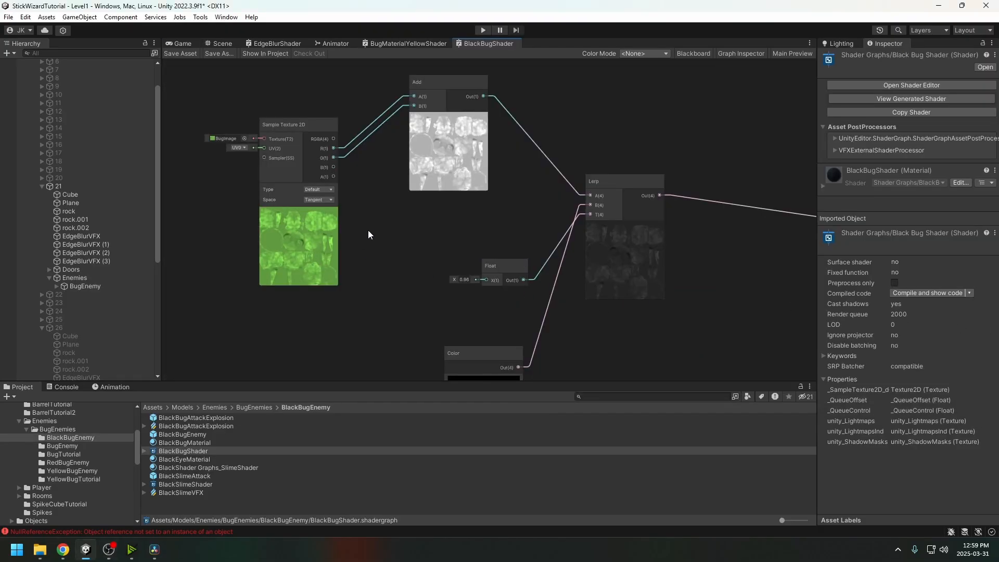
{"action": "middle_click_drag", "start_coordinate": [375, 239], "coordinate": [369, 265]}
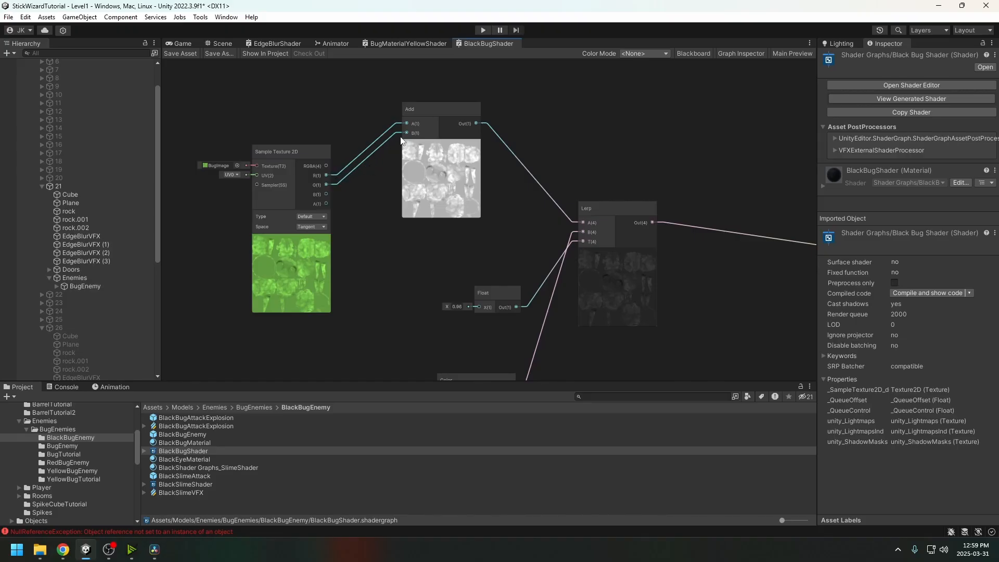
{"action": "left_click_drag", "start_coordinate": [426, 115], "coordinate": [429, 124]}
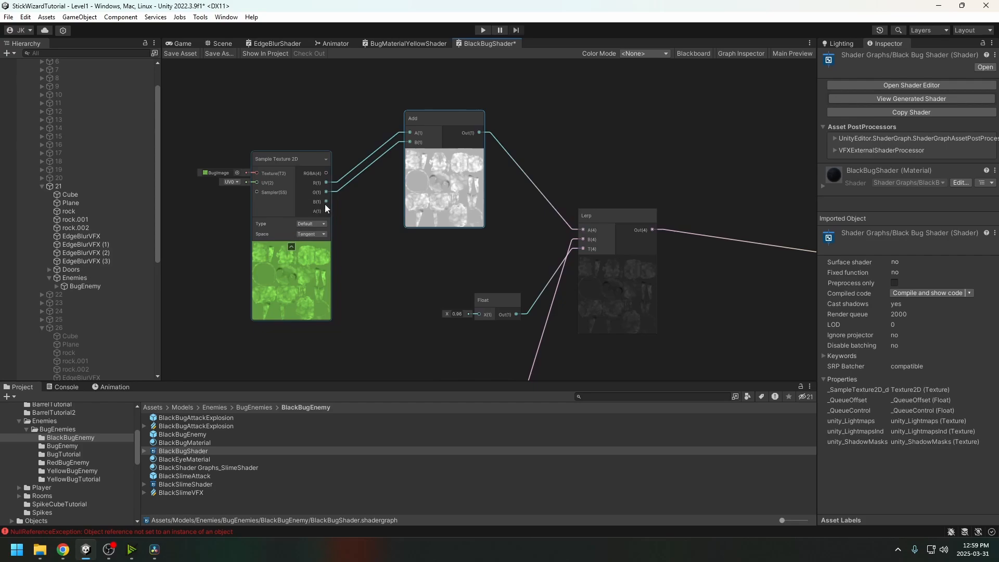
{"action": "left_click_drag", "start_coordinate": [326, 201], "coordinate": [515, 248]}
{"action": "type", "text": "add"}
{"action": "left_click", "coordinate": [512, 297]}
{"action": "left_click_drag", "start_coordinate": [479, 134], "coordinate": [490, 259]}
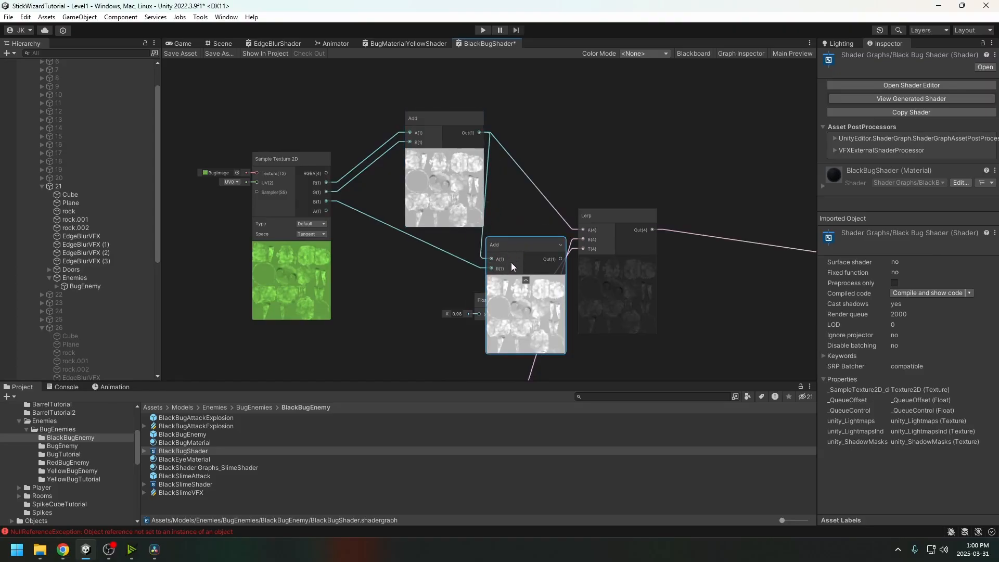
{"action": "key", "text": "Delete"}
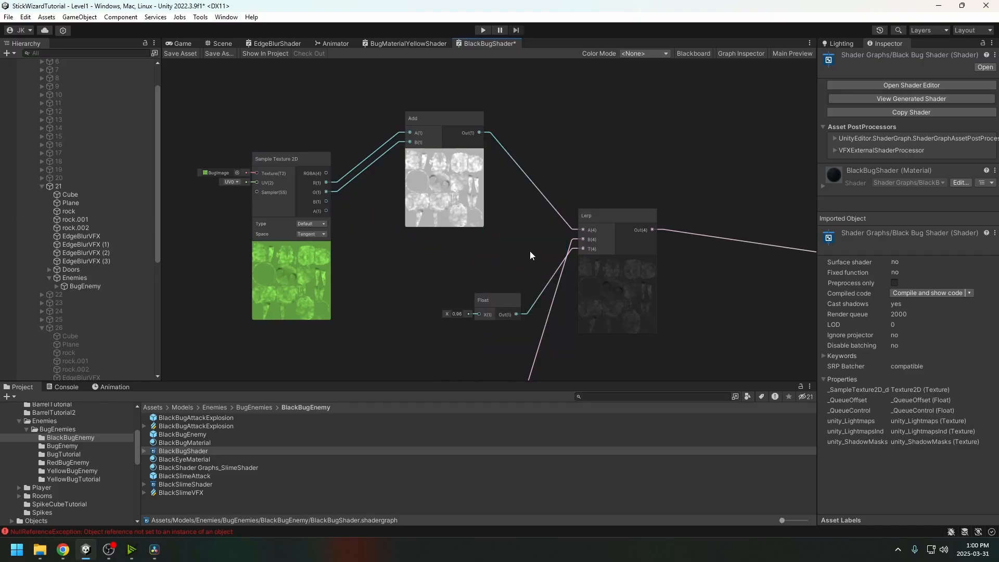
Move the Color node up next to the Lerp node
{"action": "middle_click_drag", "start_coordinate": [446, 258], "coordinate": [480, 245]}
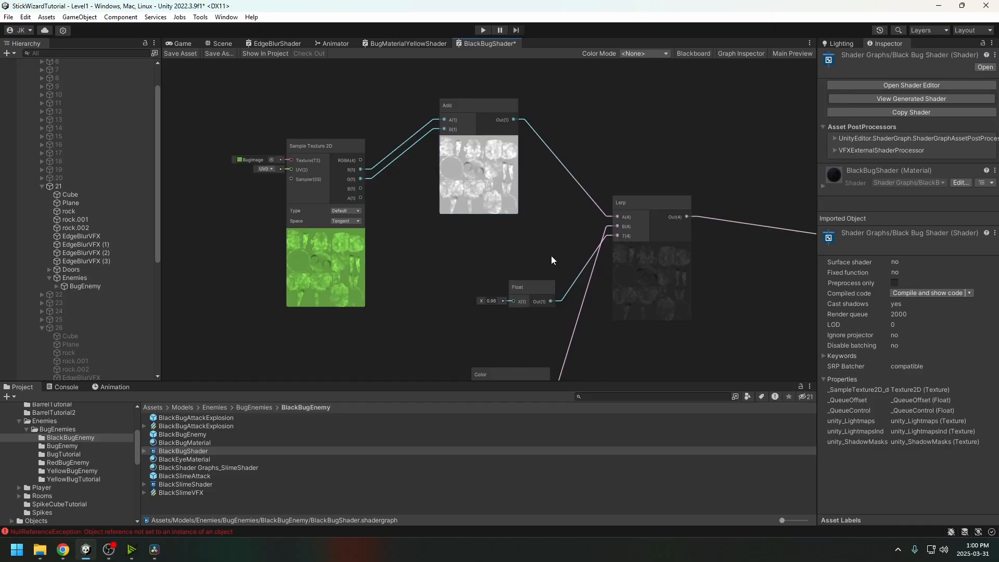
{"action": "middle_click_drag", "start_coordinate": [535, 244], "coordinate": [476, 195]}
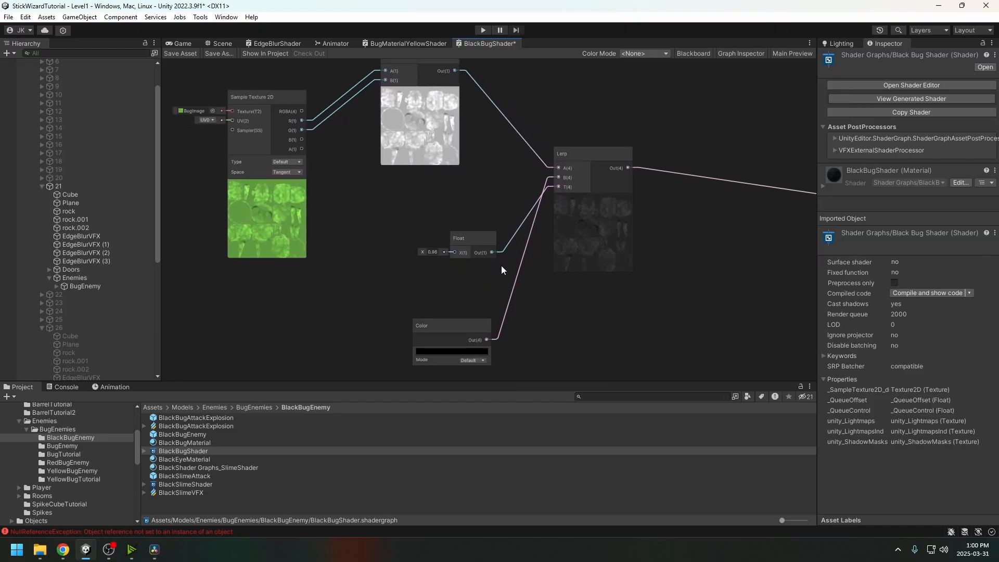
{"action": "middle_click_drag", "start_coordinate": [502, 266], "coordinate": [413, 251]}
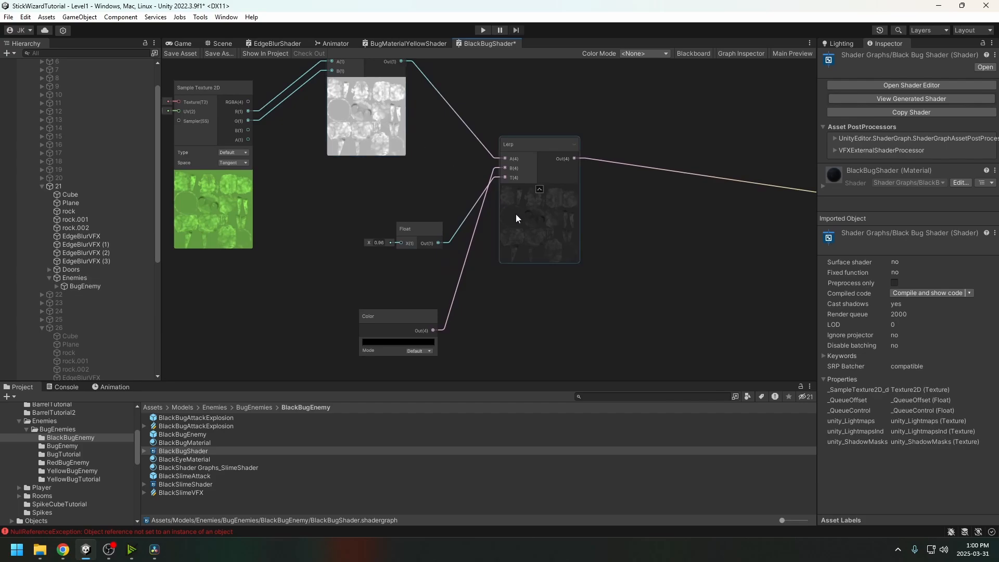
{"action": "left_click_drag", "start_coordinate": [415, 318], "coordinate": [442, 276]}
{"action": "middle_click_drag", "start_coordinate": [462, 249], "coordinate": [456, 292]}
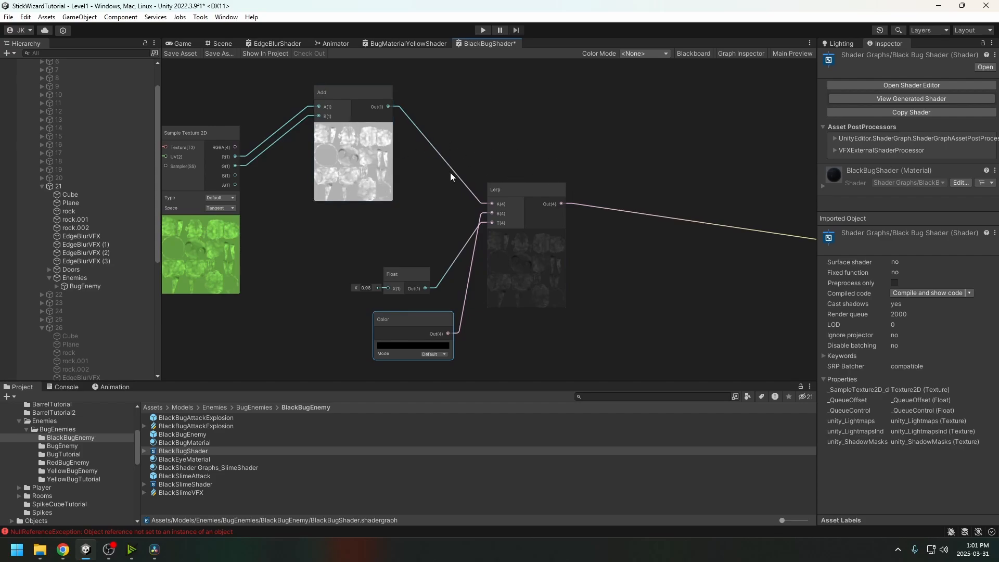
Shift the Add, Float, Color and Lerp nodes right toward the master stack
{"action": "middle_click_drag", "start_coordinate": [647, 278], "coordinate": [611, 267]}
{"action": "scroll", "coordinate": [523, 247], "scroll_direction": "down", "scroll_amount": 4}
{"action": "left_click_drag", "start_coordinate": [523, 148], "coordinate": [355, 301]}
{"action": "left_click_drag", "start_coordinate": [531, 215], "coordinate": [660, 242]}
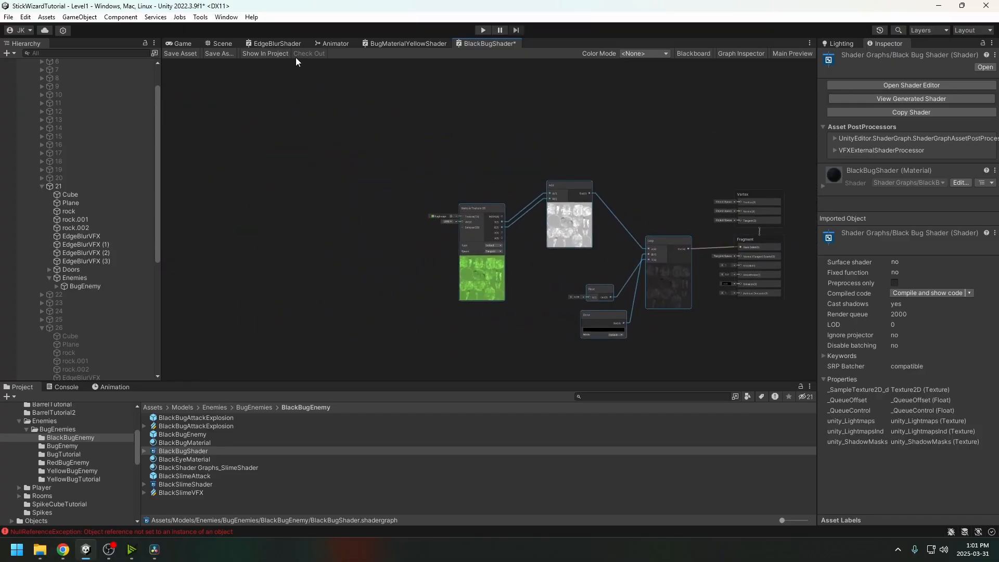
Try placing a BlackBugEnemy prefab in the scene, then undo it
{"action": "left_click", "coordinate": [229, 44]}
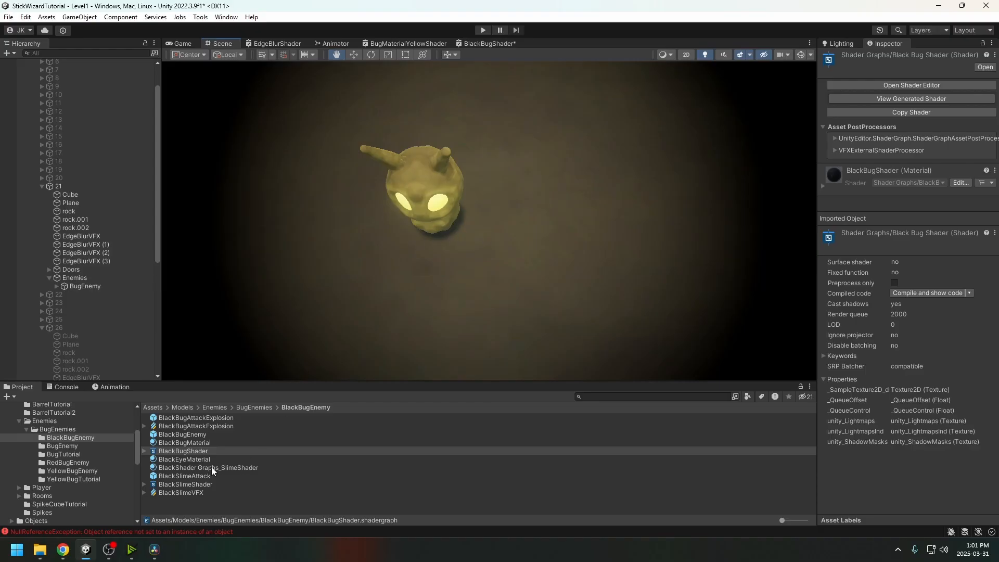
{"action": "left_click", "coordinate": [76, 286]}
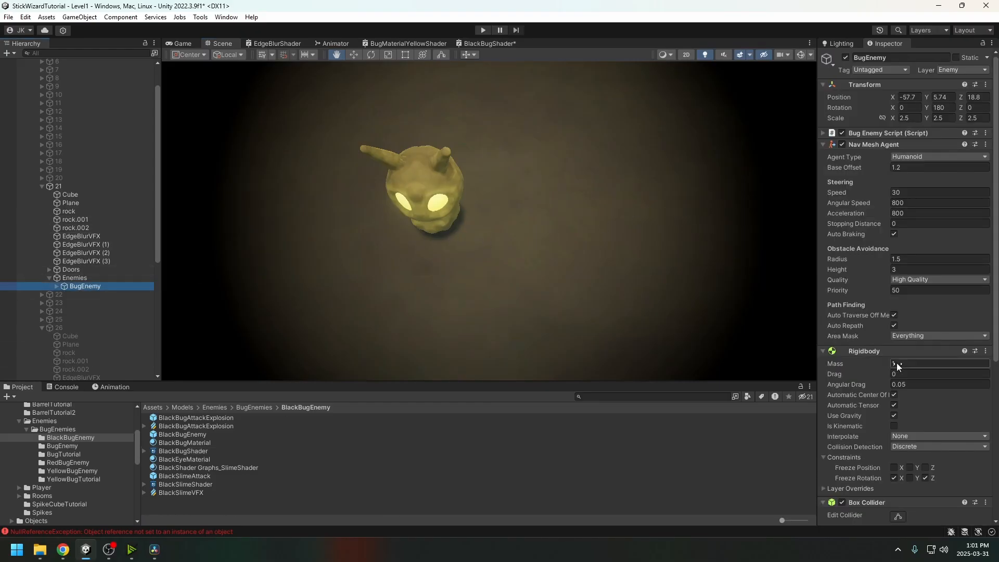
{"action": "scroll", "coordinate": [890, 365], "scroll_direction": "down", "scroll_amount": 10}
{"action": "left_click_drag", "start_coordinate": [184, 433], "coordinate": [407, 170]}
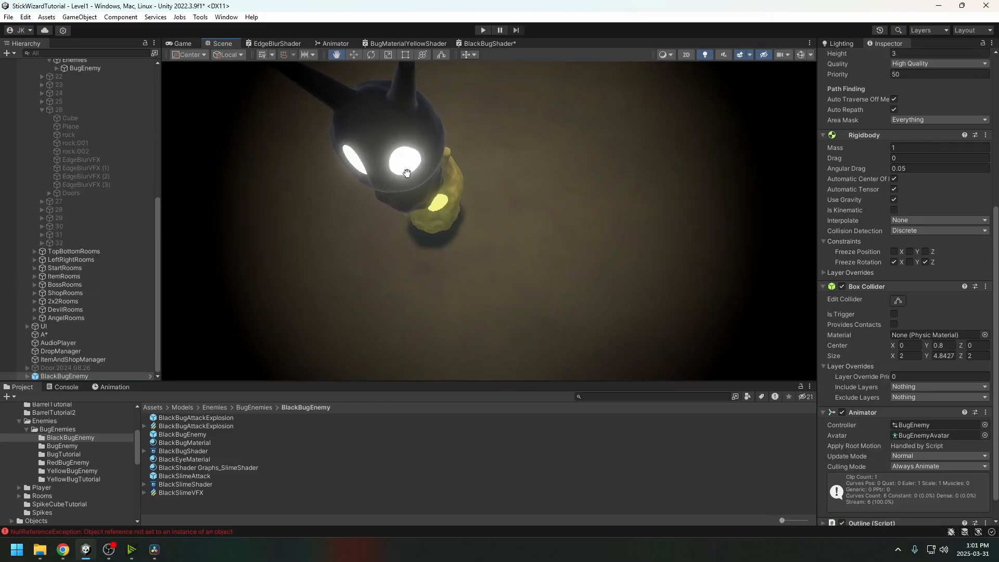
{"action": "key", "text": "ctrl+z"}
Give BugEnemy BlackBugMaterial on its body and BlackEyeMaterial on its eyes, then check Game view
{"action": "left_click", "coordinate": [77, 76]}
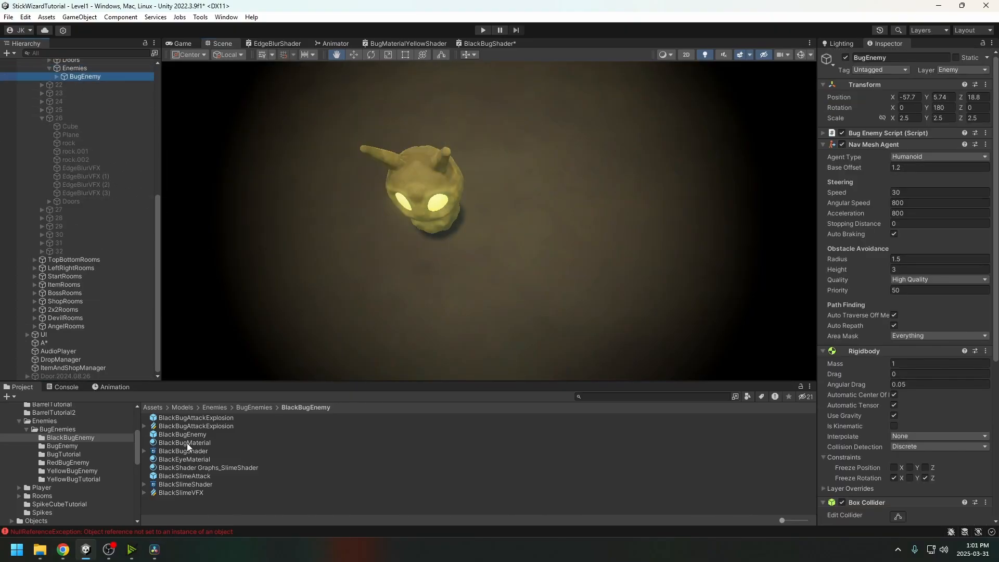
{"action": "left_click_drag", "start_coordinate": [186, 443], "coordinate": [428, 188]}
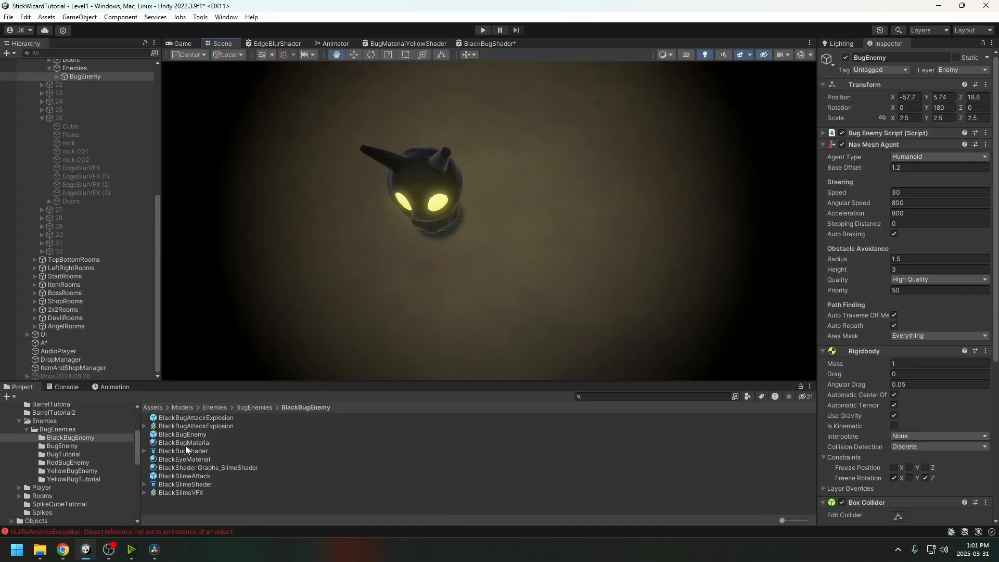
{"action": "left_click_drag", "start_coordinate": [183, 460], "coordinate": [444, 205]}
{"action": "left_click_drag", "start_coordinate": [528, 231], "coordinate": [506, 274], "text": "alt"}
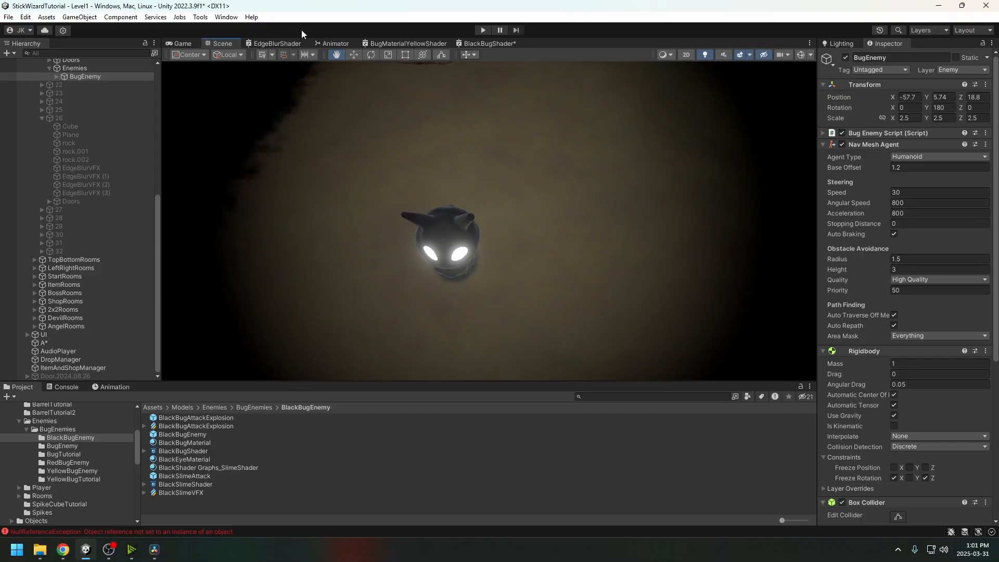
{"action": "left_click", "coordinate": [175, 44]}
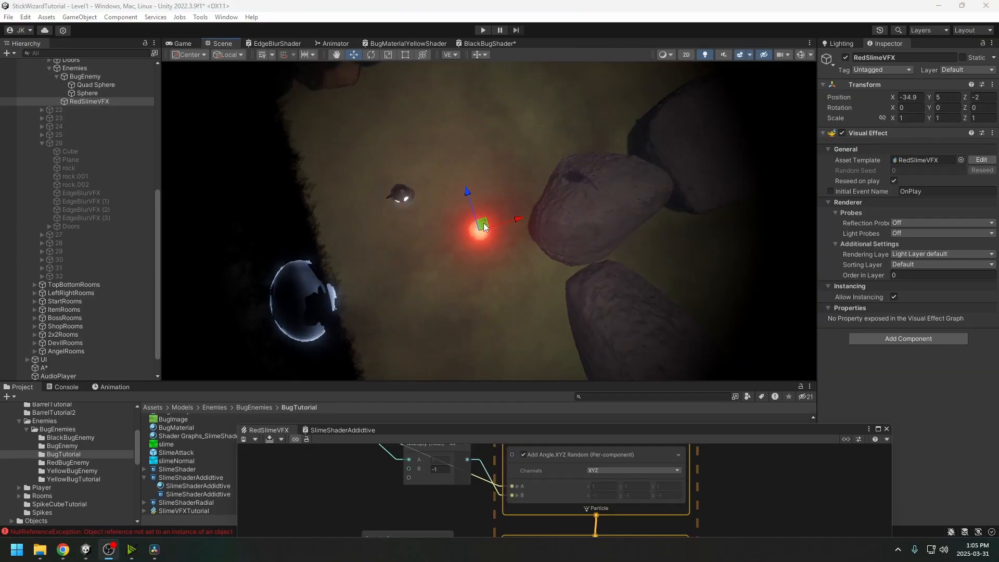
Nudge RedSlimeVFX, find Output Particle Lit Mesh, and open SlimeShaderAddidtive
{"action": "mouse_move", "coordinate": [484, 227]}
{"action": "left_mouse_down"}
{"action": "mouse_move", "coordinate": [498, 178]}
{"action": "mouse_move", "coordinate": [498, 220]}
{"action": "mouse_move", "coordinate": [460, 251]}
{"action": "mouse_move", "coordinate": [510, 258]}
{"action": "mouse_move", "coordinate": [463, 226]}
{"action": "mouse_move", "coordinate": [465, 261]}
{"action": "mouse_move", "coordinate": [485, 220]}
{"action": "mouse_move", "coordinate": [468, 153]}
{"action": "mouse_move", "coordinate": [483, 215]}
{"action": "mouse_move", "coordinate": [456, 230]}
{"action": "mouse_move", "coordinate": [471, 205]}
{"action": "mouse_move", "coordinate": [475, 217]}
{"action": "mouse_move", "coordinate": [468, 201]}
{"action": "mouse_move", "coordinate": [475, 230]}
{"action": "mouse_move", "coordinate": [498, 239]}
{"action": "mouse_move", "coordinate": [466, 241]}
{"action": "mouse_move", "coordinate": [475, 232]}
{"action": "mouse_move", "coordinate": [501, 246]}
{"action": "mouse_move", "coordinate": [457, 222]}
{"action": "mouse_move", "coordinate": [514, 254]}
{"action": "mouse_move", "coordinate": [463, 252]}
{"action": "mouse_move", "coordinate": [488, 217]}
{"action": "mouse_move", "coordinate": [488, 240]}
{"action": "mouse_move", "coordinate": [487, 230]}
{"action": "left_mouse_up"}
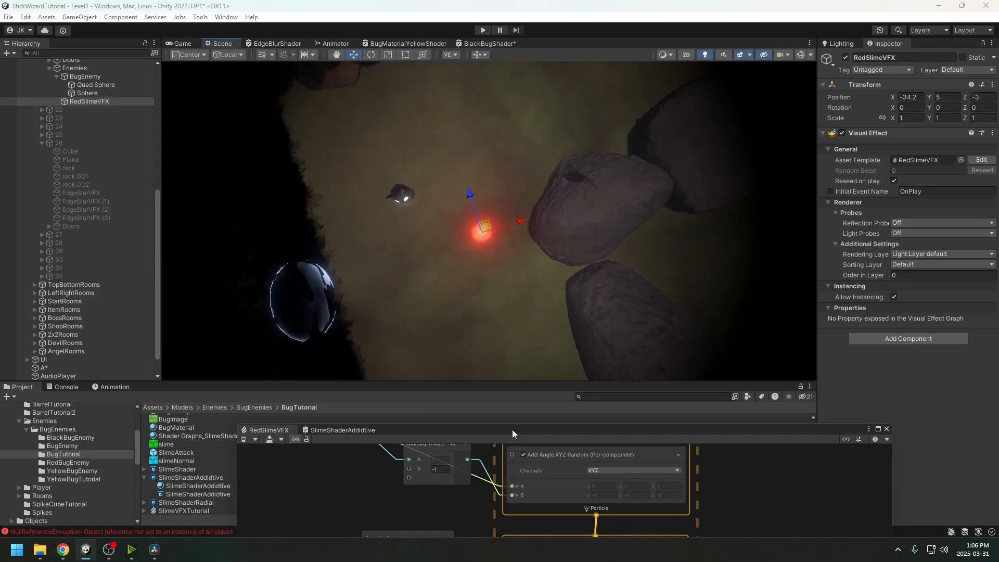
{"action": "left_click_drag", "start_coordinate": [512, 429], "coordinate": [529, 120]}
{"action": "scroll", "coordinate": [726, 254], "scroll_direction": "down", "scroll_amount": 5}
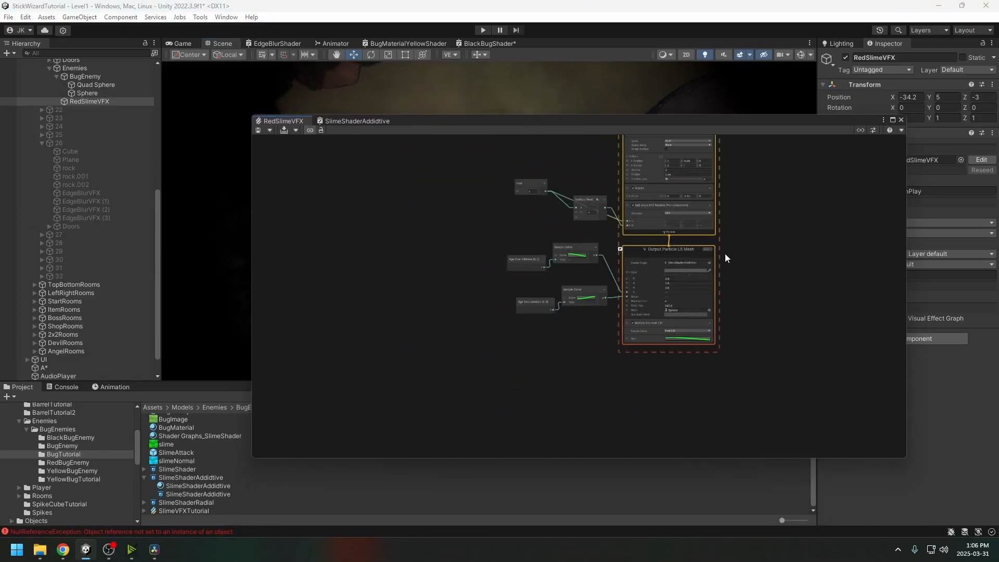
{"action": "scroll", "coordinate": [719, 309], "scroll_direction": "up", "scroll_amount": 5}
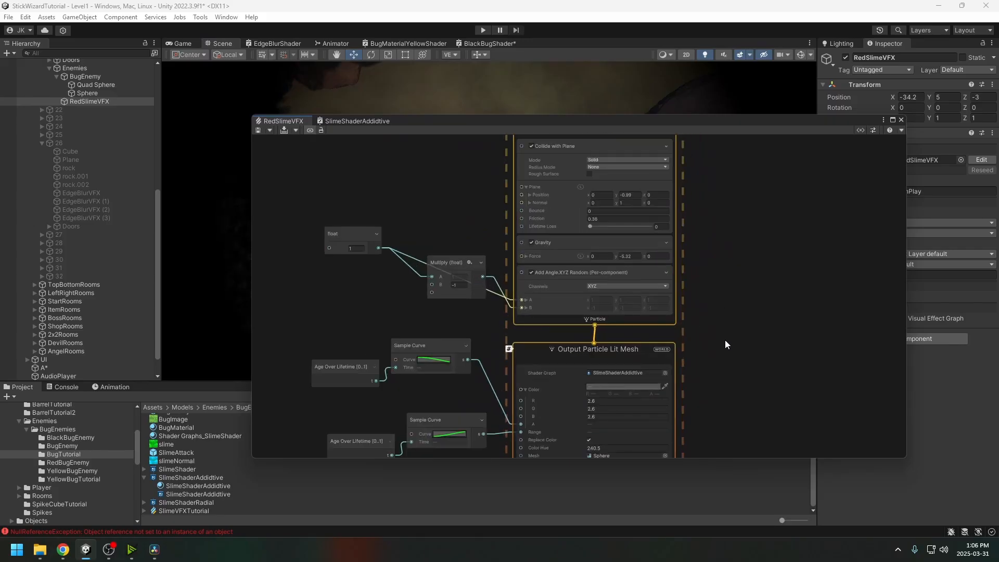
{"action": "scroll", "coordinate": [736, 293], "scroll_direction": "up", "scroll_amount": 4}
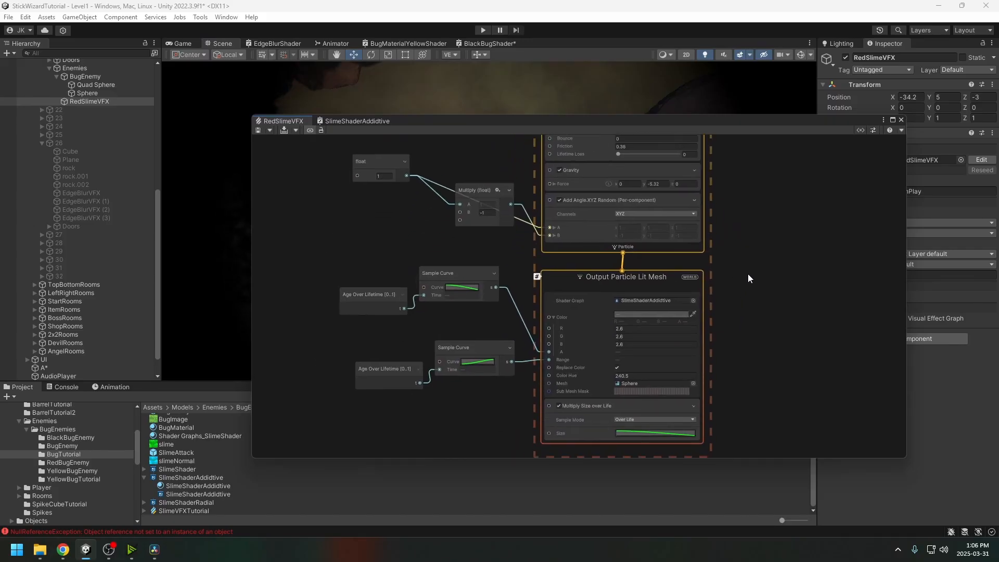
{"action": "middle_click_drag", "start_coordinate": [737, 337], "coordinate": [748, 320]}
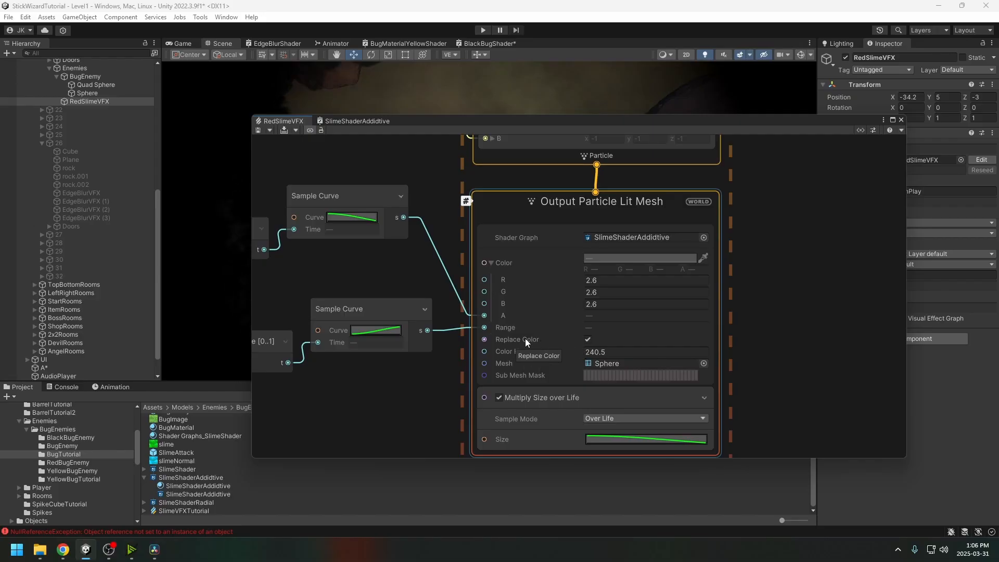
{"action": "middle_click_drag", "start_coordinate": [758, 302], "coordinate": [778, 290]}
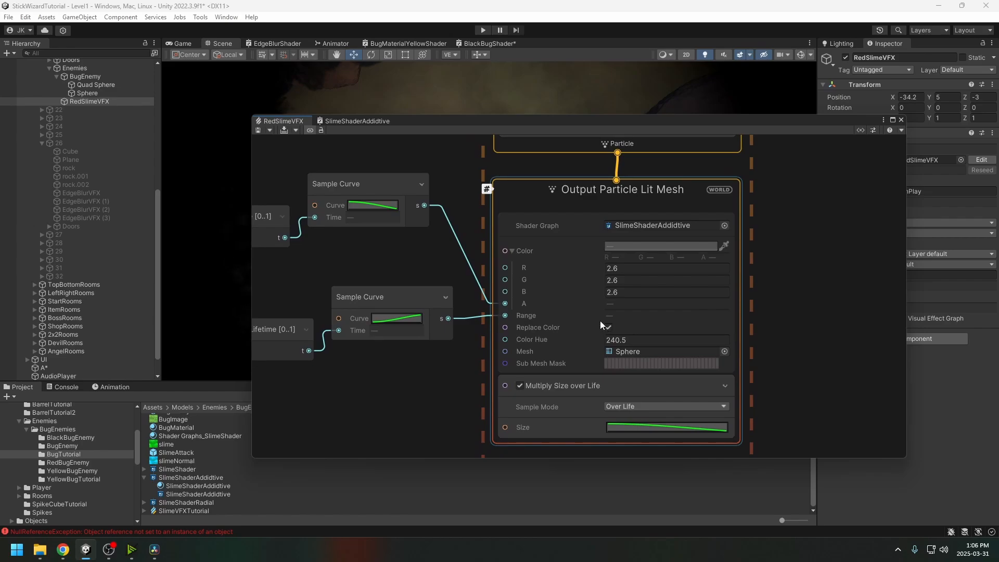
{"action": "left_click", "coordinate": [363, 122]}
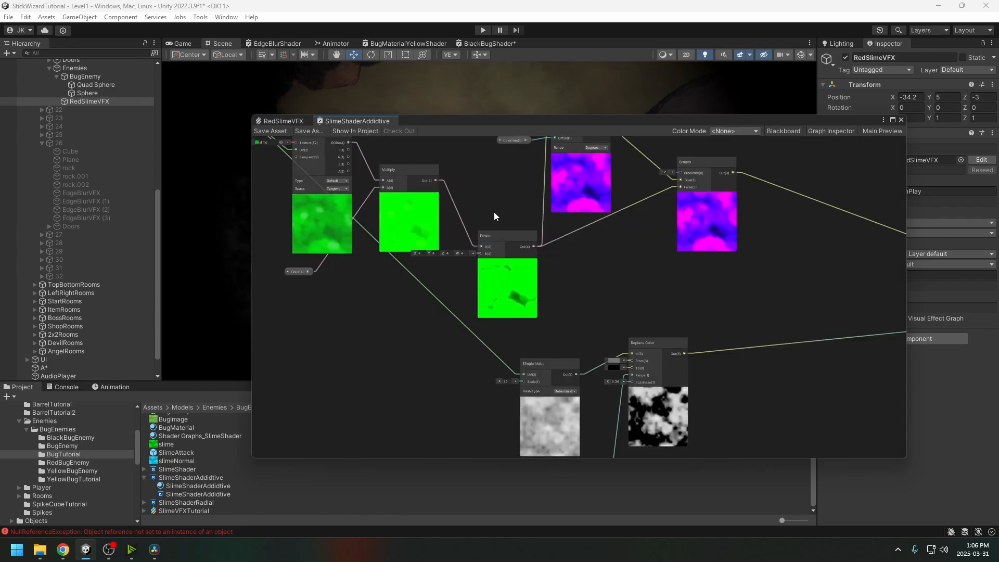
Dock the Blackboard's Color, Range, ReplaceColor and ColorHue properties right, and inspect Hue and Branch nodes
{"action": "scroll", "coordinate": [495, 212], "scroll_direction": "down", "scroll_amount": 2}
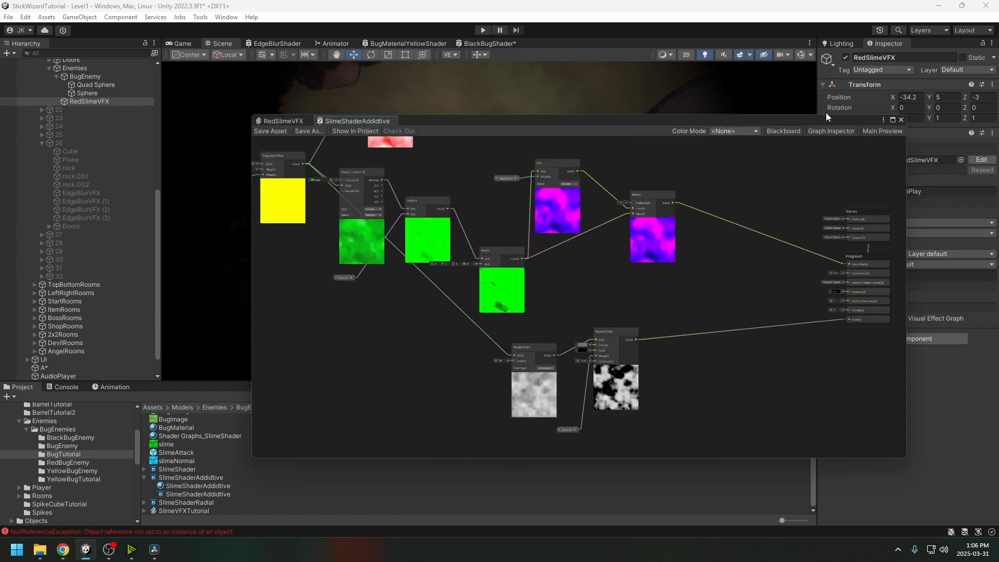
{"action": "left_click", "coordinate": [786, 131]}
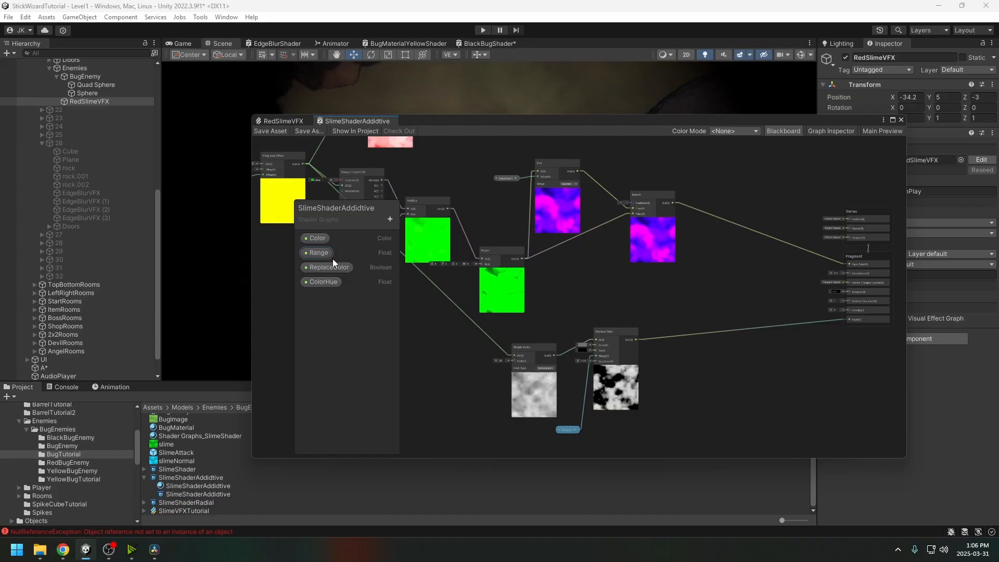
{"action": "left_click_drag", "start_coordinate": [349, 204], "coordinate": [803, 204]}
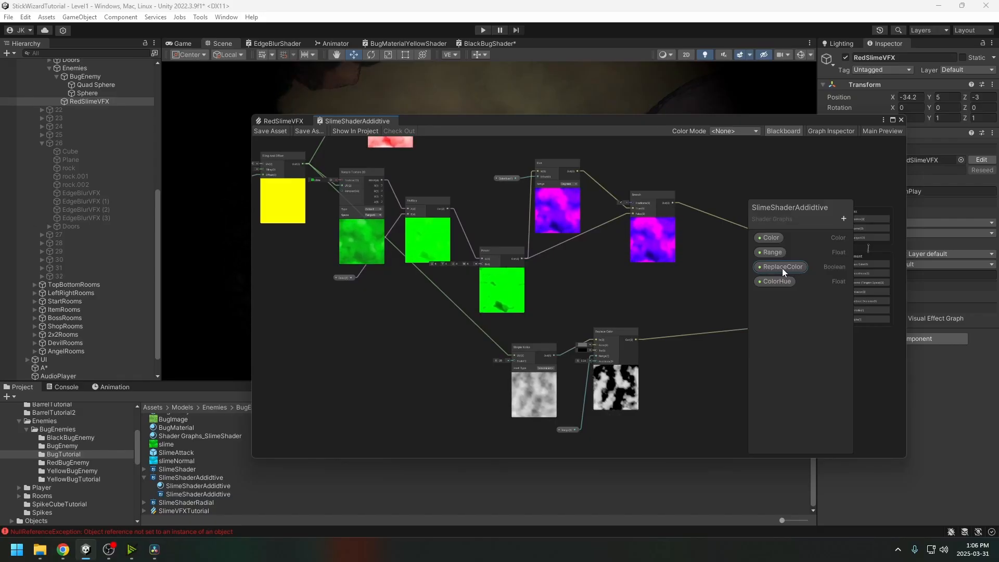
{"action": "scroll", "coordinate": [639, 270], "scroll_direction": "up", "scroll_amount": 6}
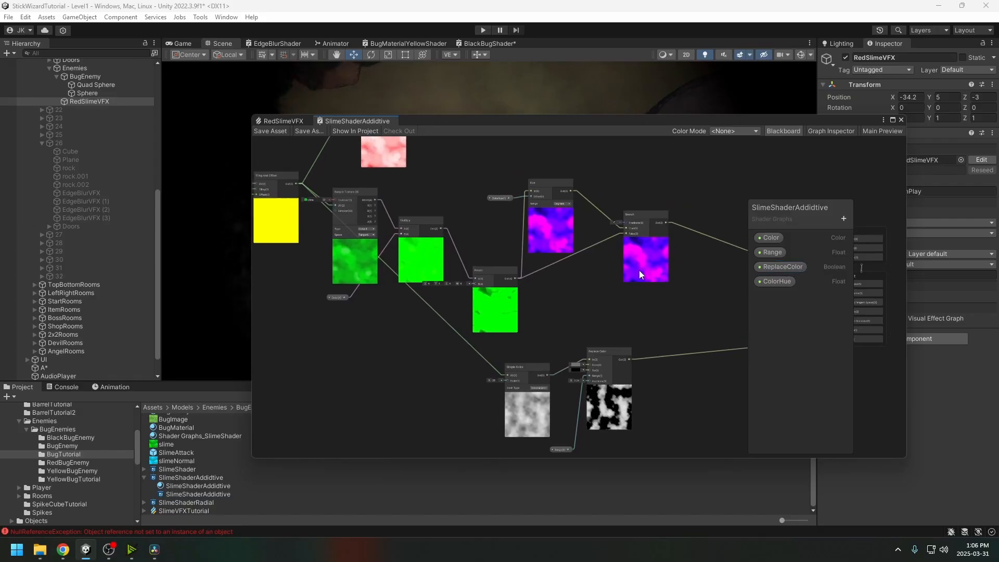
{"action": "middle_click_drag", "start_coordinate": [640, 212], "coordinate": [645, 177]}
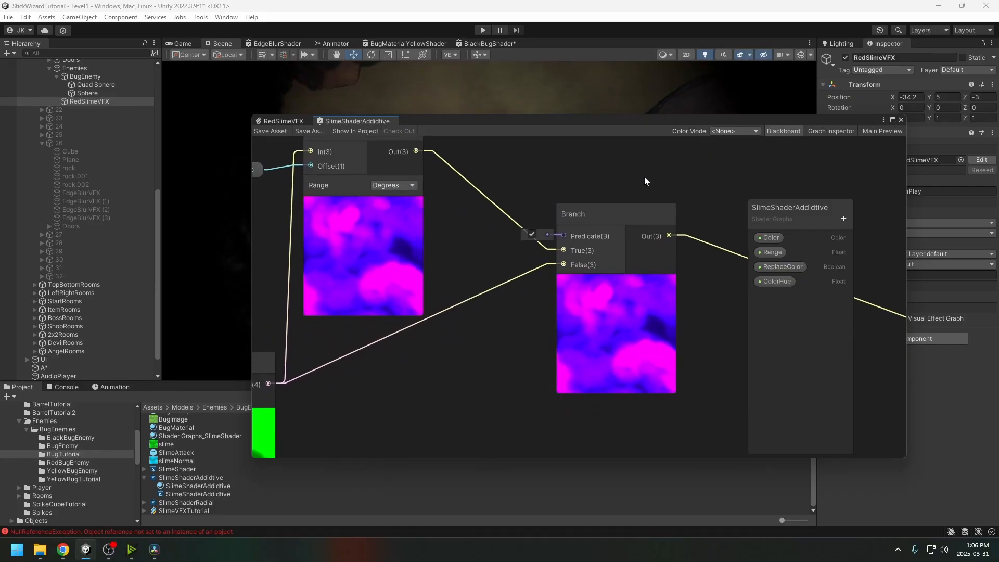
{"action": "left_click", "coordinate": [284, 122]}
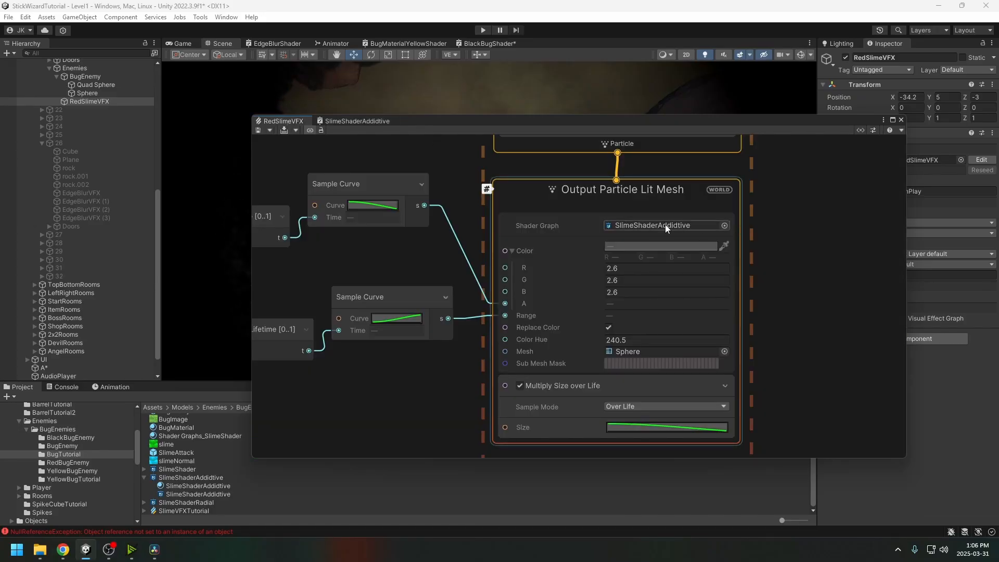
Toggle Replace Color on the red slime particle output
{"action": "middle_click_drag", "start_coordinate": [741, 319], "coordinate": [722, 264]}
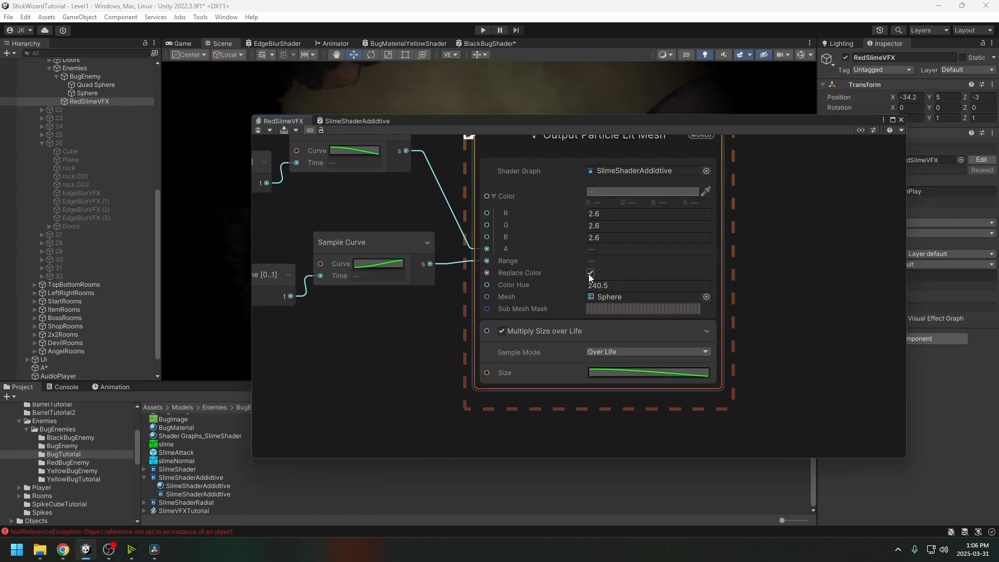
{"action": "left_click_drag", "start_coordinate": [499, 123], "coordinate": [801, 86]}
{"action": "left_click", "coordinate": [892, 236]}
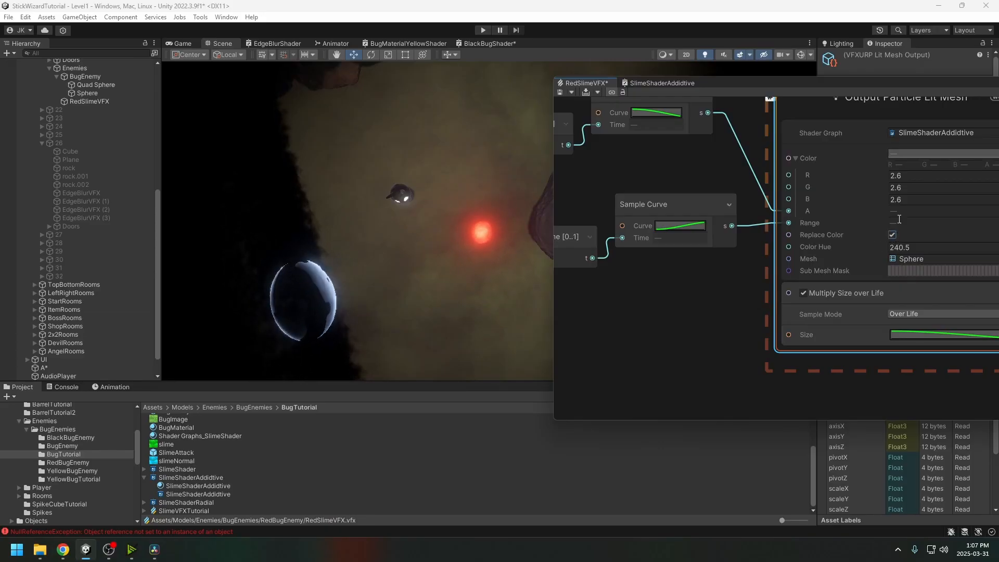
Inspect the Hue, Branch and Power nodes in SlimeShaderAdditive
{"action": "left_click_drag", "start_coordinate": [886, 85], "coordinate": [842, 92]}
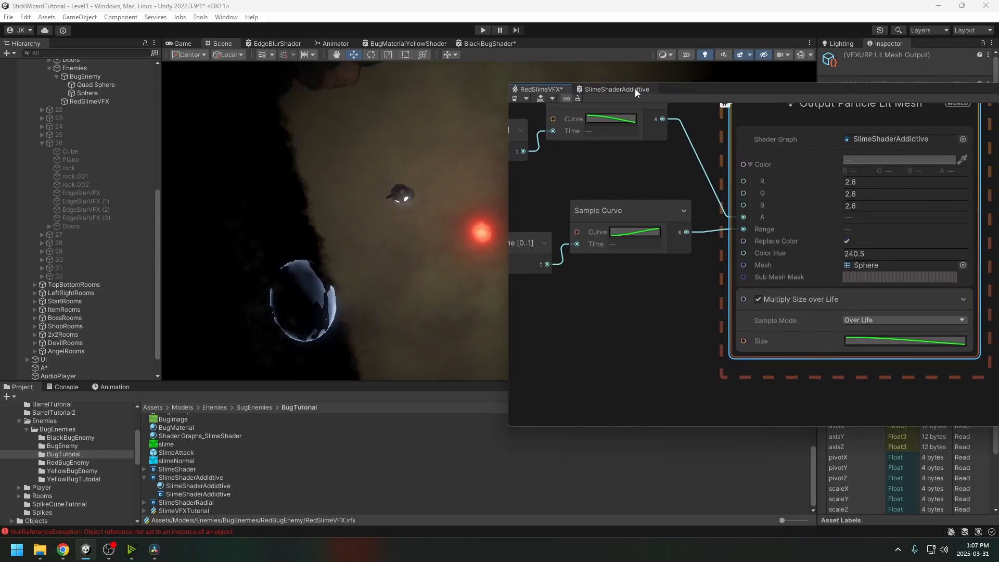
{"action": "left_click", "coordinate": [617, 90]}
{"action": "scroll", "coordinate": [769, 212], "scroll_direction": "down", "scroll_amount": 2}
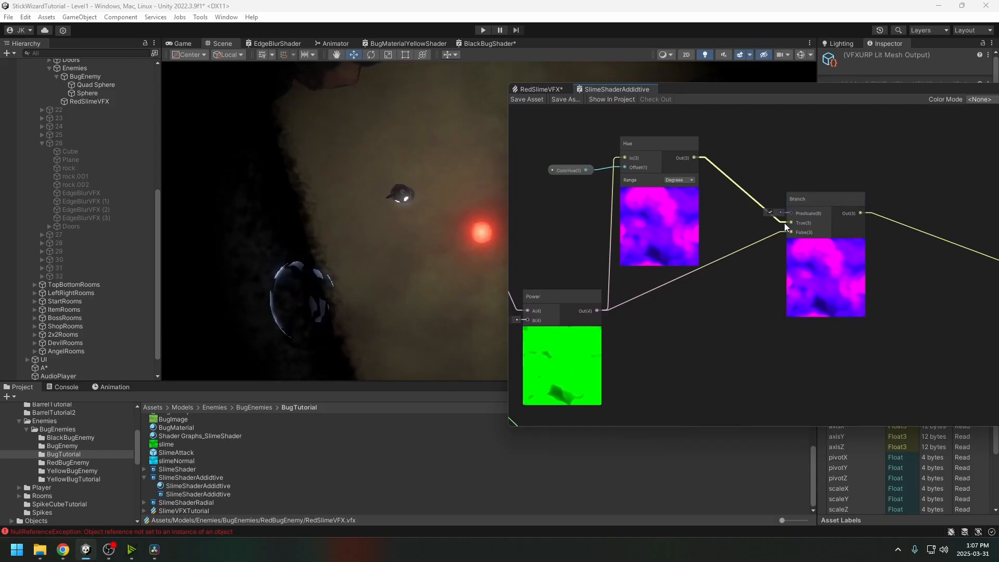
{"action": "middle_click_drag", "start_coordinate": [785, 223], "coordinate": [736, 218]}
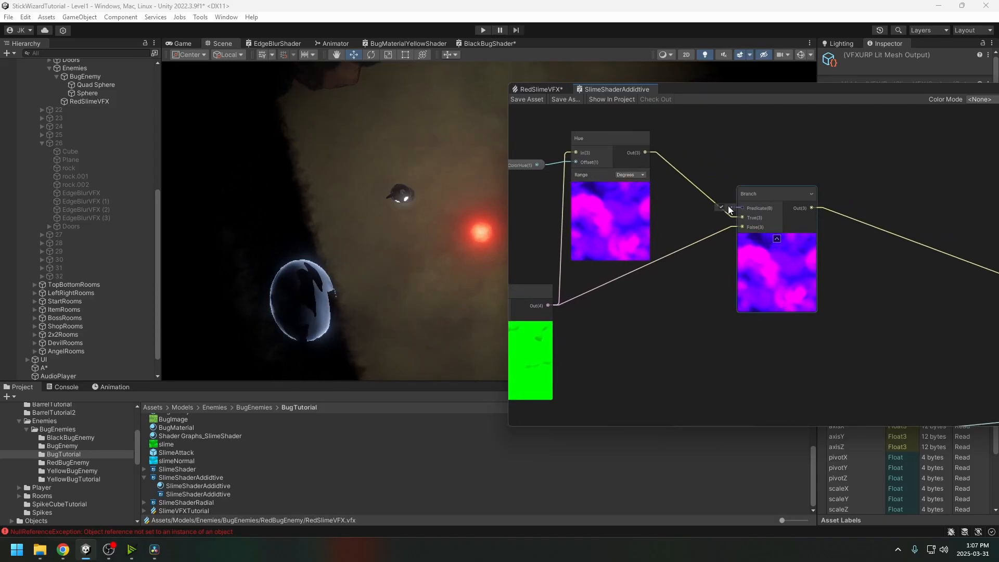
{"action": "middle_click_drag", "start_coordinate": [685, 197], "coordinate": [728, 221]}
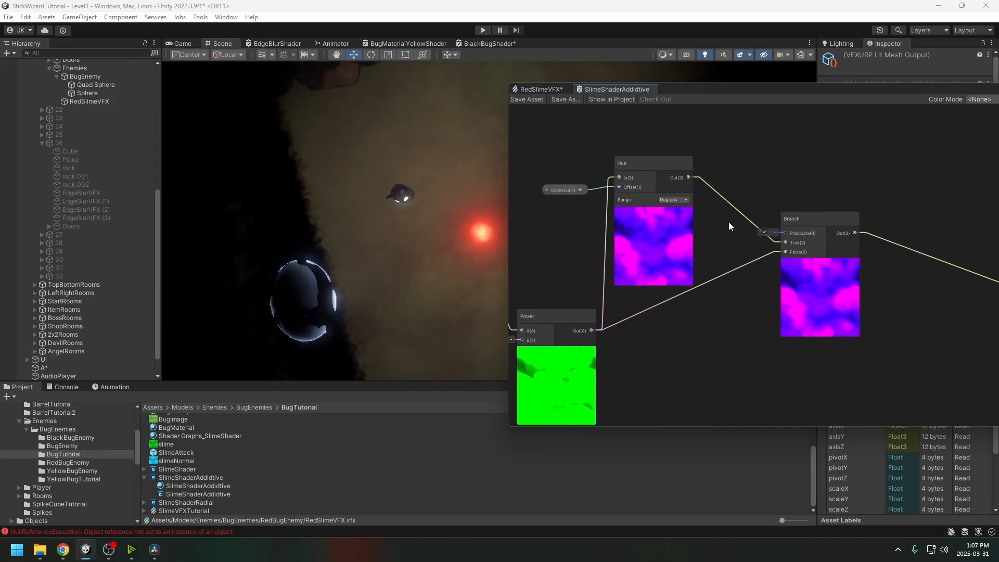
Try Color Hue 0 on RedSlimeVFX, then revert it to 240.5
{"action": "left_click", "coordinate": [544, 89]}
{"action": "left_click", "coordinate": [860, 253]}
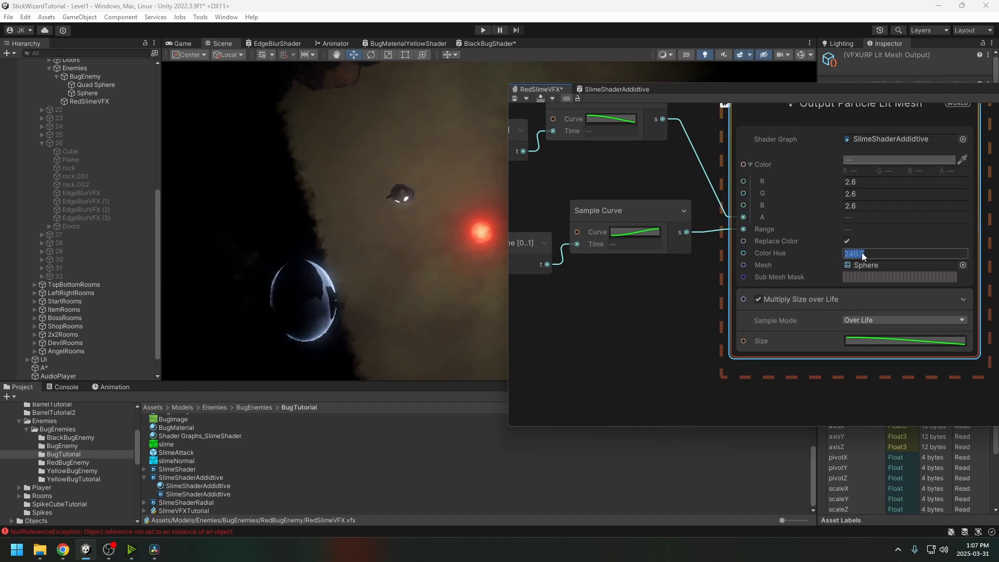
{"action": "type", "text": "0"}
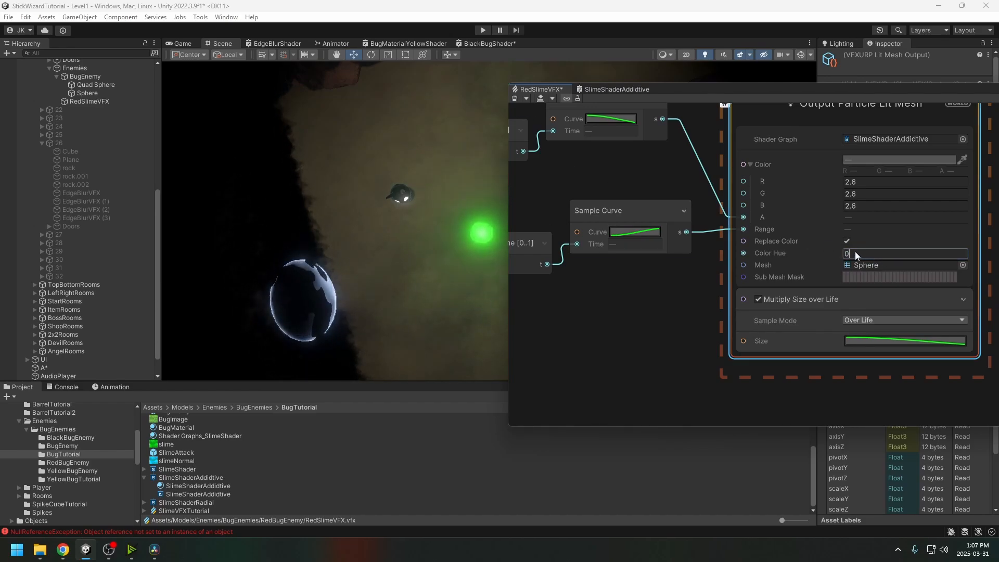
{"action": "key", "text": "ctrl+z"}
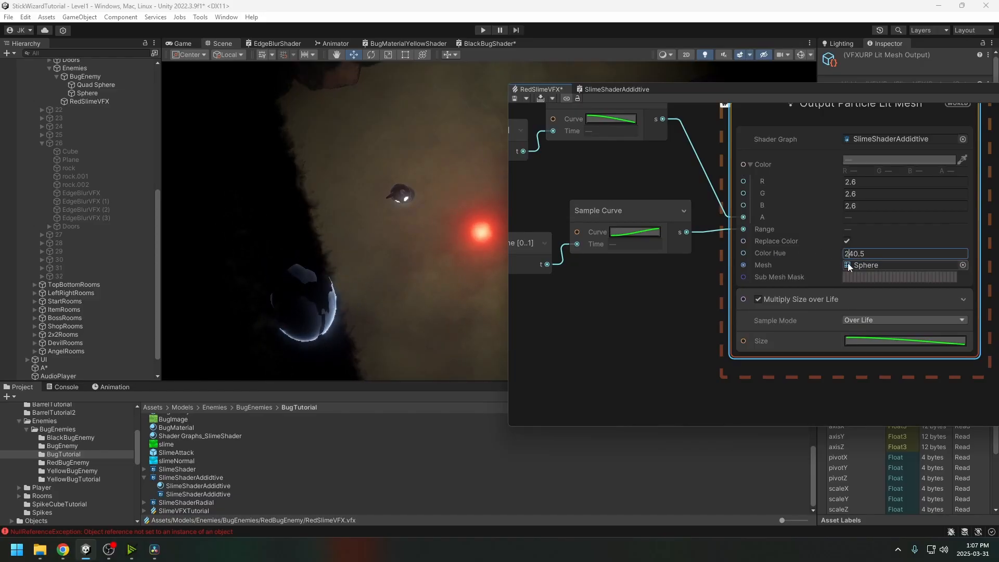
{"action": "middle_click_drag", "start_coordinate": [698, 311], "coordinate": [642, 336]}
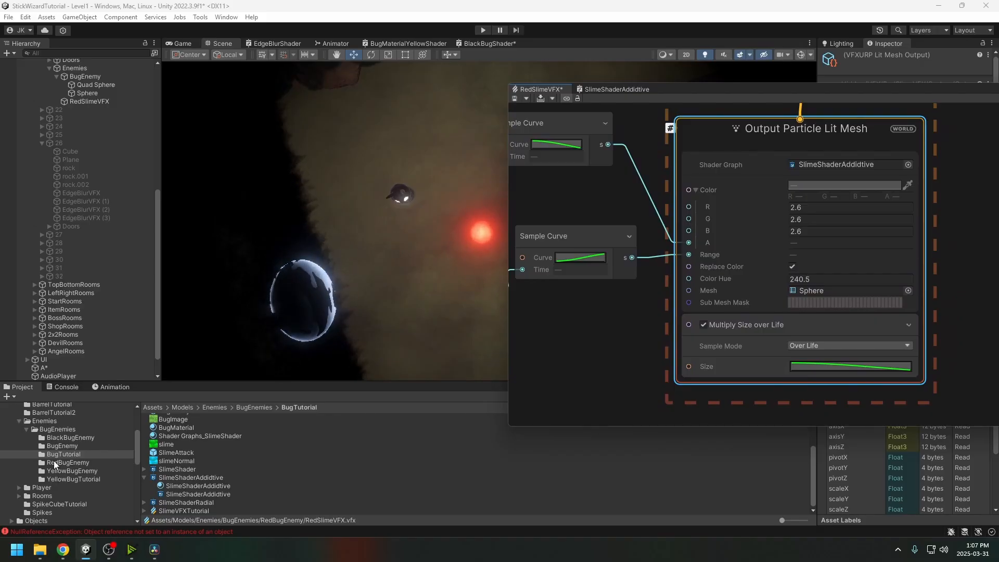
Open BlackSlimeVFX from the BlackBugEnemy folder and its BlackSlimeShader graph
{"action": "left_click", "coordinate": [58, 438]}
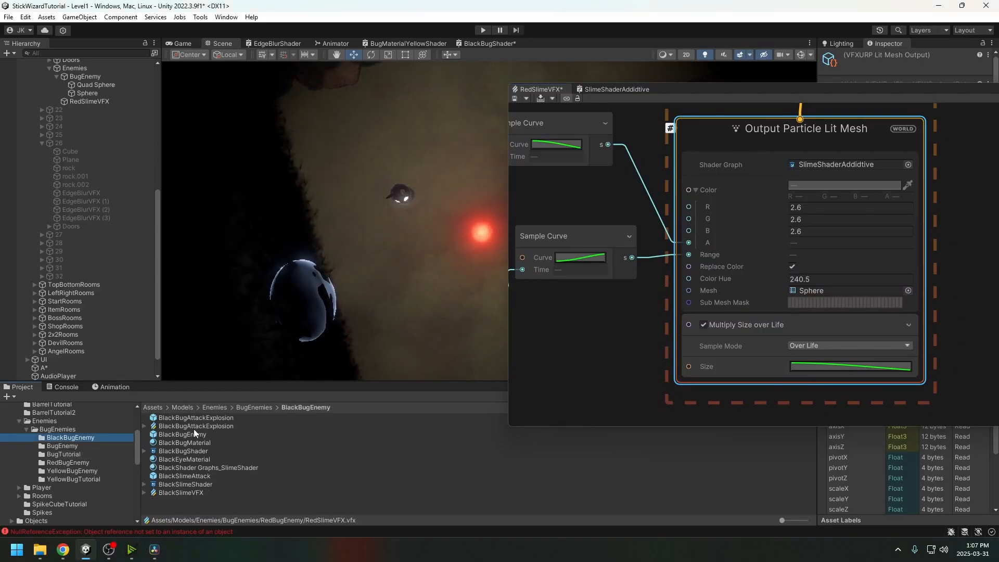
{"action": "double_click", "coordinate": [180, 492]}
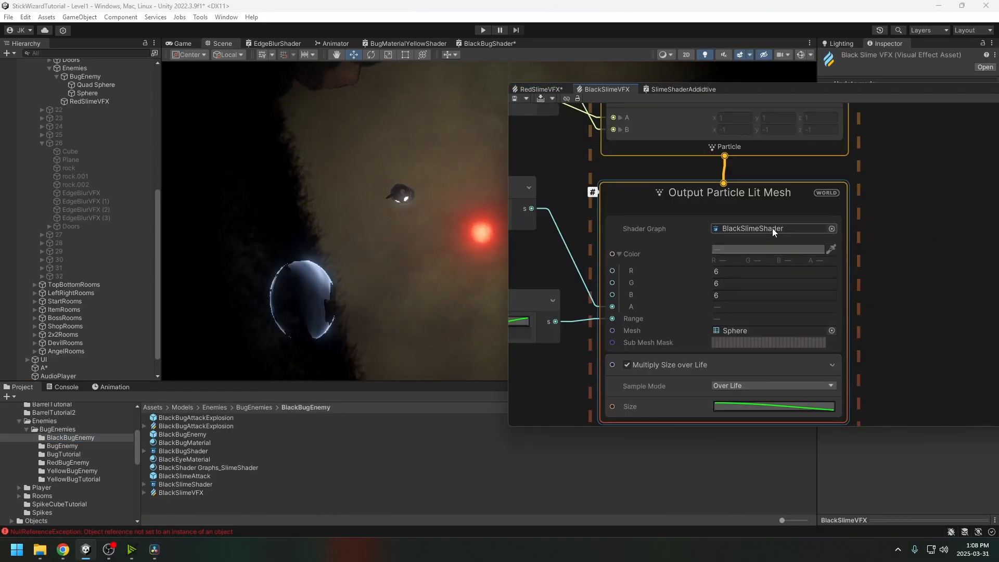
{"action": "left_click", "coordinate": [773, 227]}
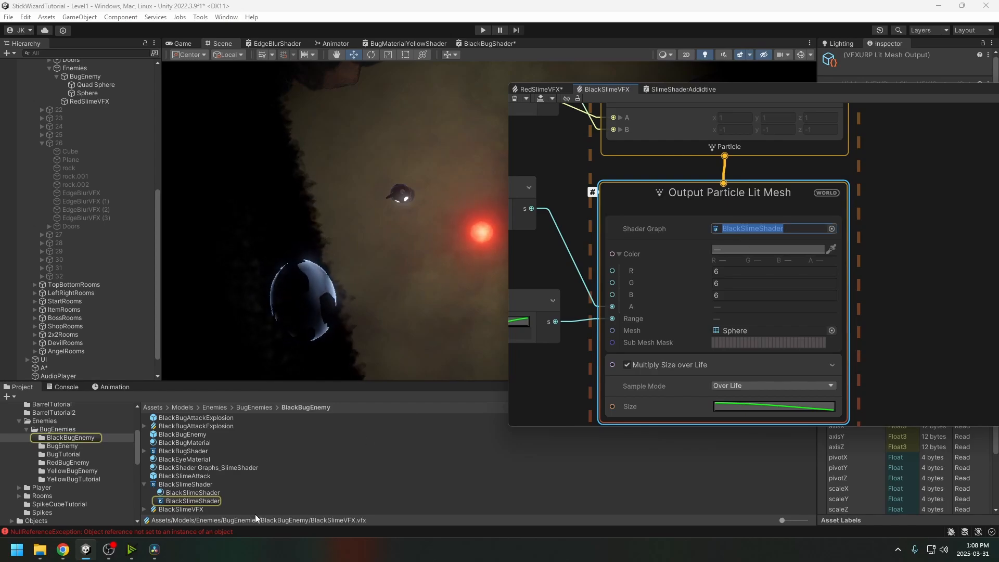
{"action": "double_click", "coordinate": [191, 486]}
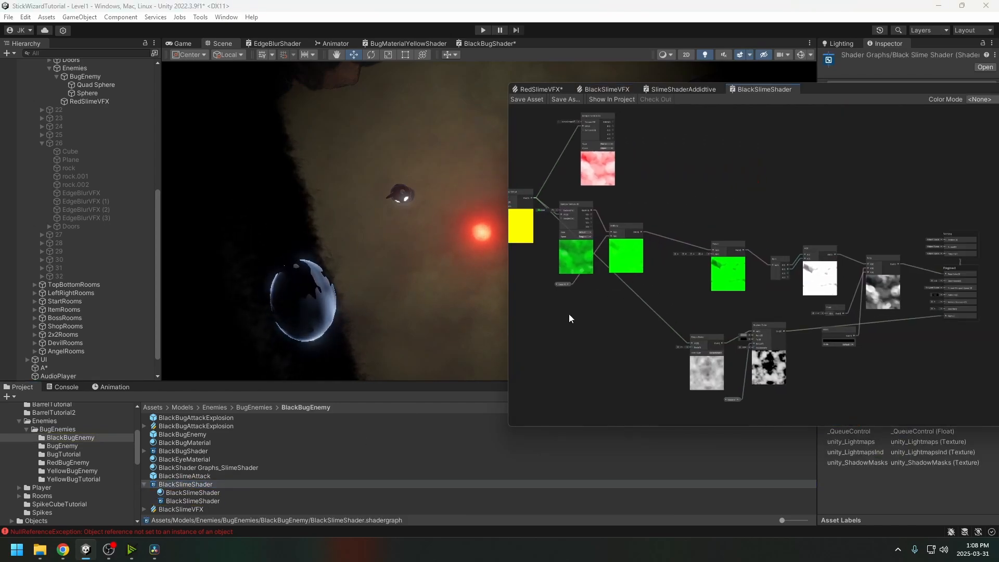
Examine BlackSlimeShader's noise, Replace Color, Power and Add nodes up to the master node
{"action": "scroll", "coordinate": [747, 335], "scroll_direction": "up", "scroll_amount": 5}
{"action": "middle_click_drag", "start_coordinate": [778, 330], "coordinate": [667, 335]}
{"action": "scroll", "coordinate": [674, 335], "scroll_direction": "down", "scroll_amount": 6}
{"action": "middle_click_drag", "start_coordinate": [539, 309], "coordinate": [689, 318]}
{"action": "scroll", "coordinate": [687, 317], "scroll_direction": "up", "scroll_amount": 5}
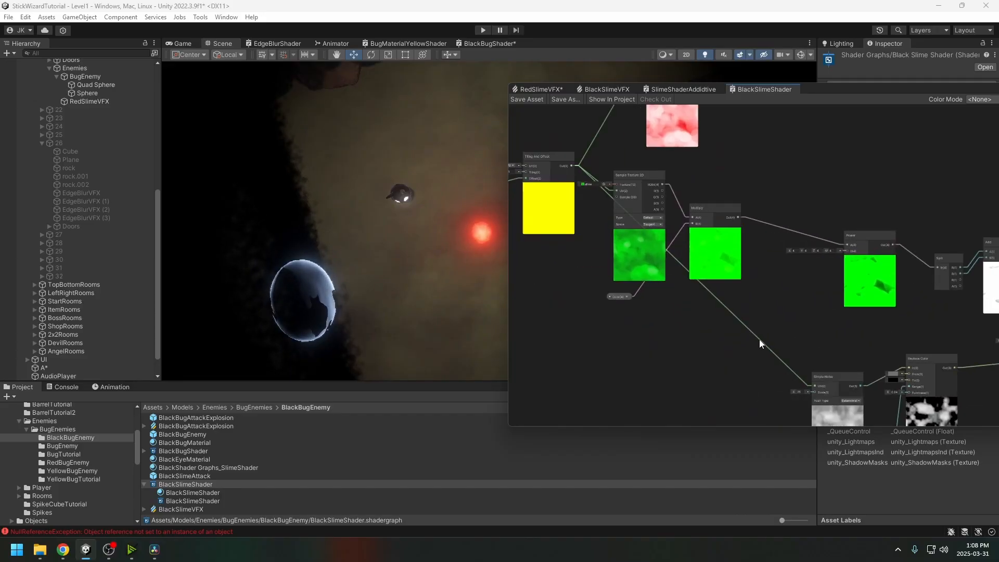
{"action": "middle_click_drag", "start_coordinate": [932, 393], "coordinate": [766, 335]}
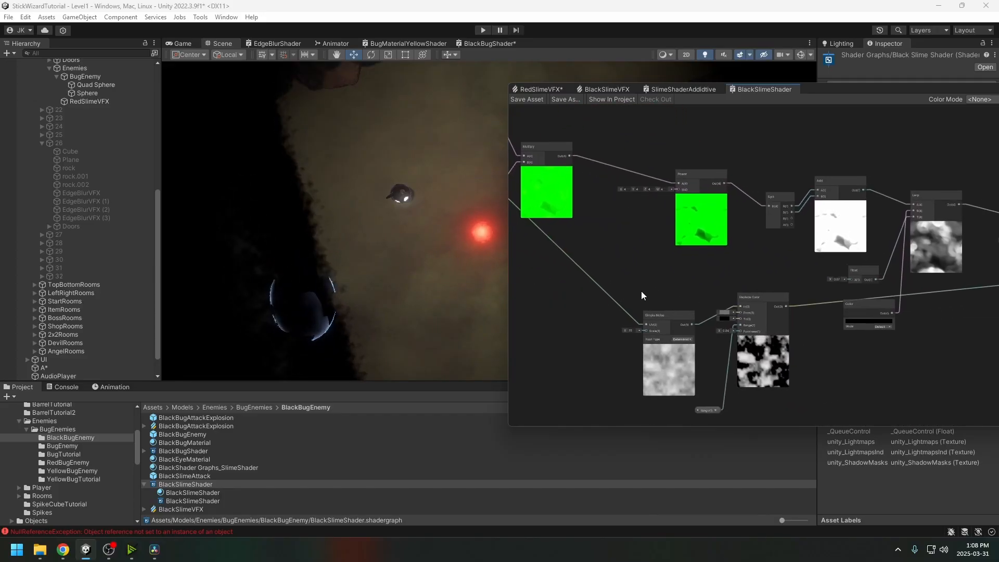
{"action": "middle_click_drag", "start_coordinate": [602, 304], "coordinate": [583, 281]}
{"action": "middle_click_drag", "start_coordinate": [816, 332], "coordinate": [797, 314]}
{"action": "scroll", "coordinate": [704, 327], "scroll_direction": "up", "scroll_amount": 2}
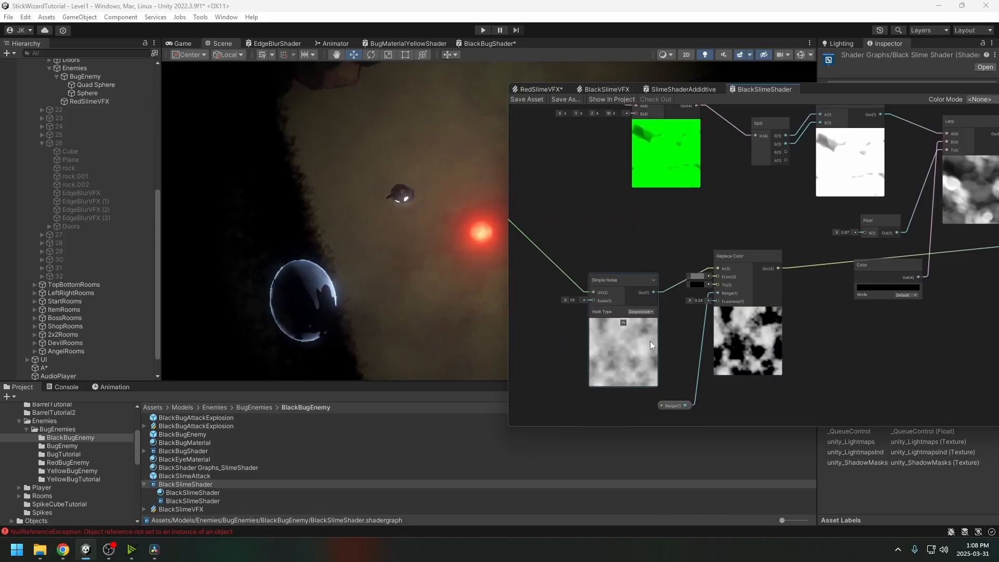
{"action": "middle_click_drag", "start_coordinate": [651, 342], "coordinate": [691, 328]}
{"action": "middle_click_drag", "start_coordinate": [627, 308], "coordinate": [624, 339]}
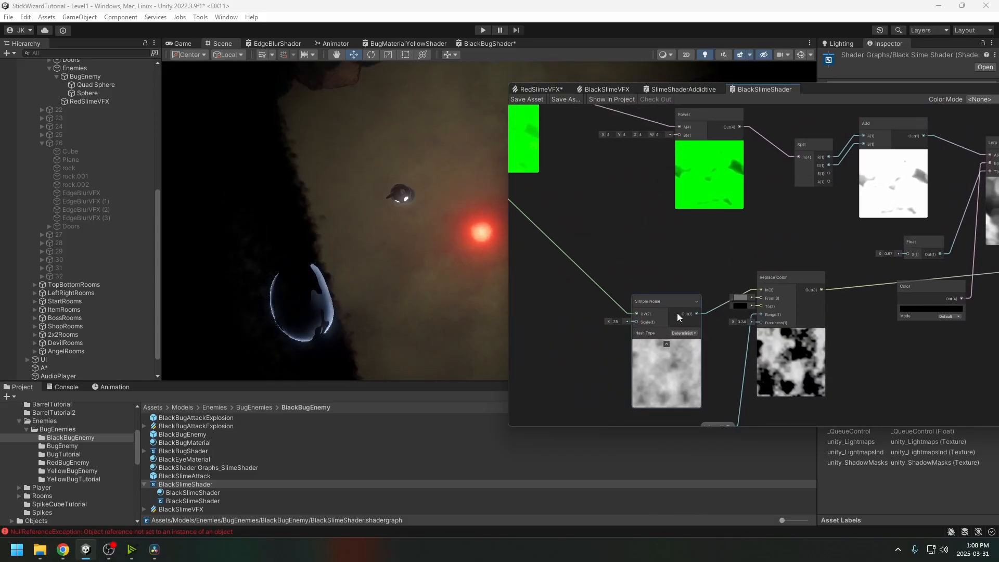
{"action": "middle_click_drag", "start_coordinate": [837, 303], "coordinate": [739, 333]}
{"action": "scroll", "coordinate": [739, 333], "scroll_direction": "down", "scroll_amount": 3}
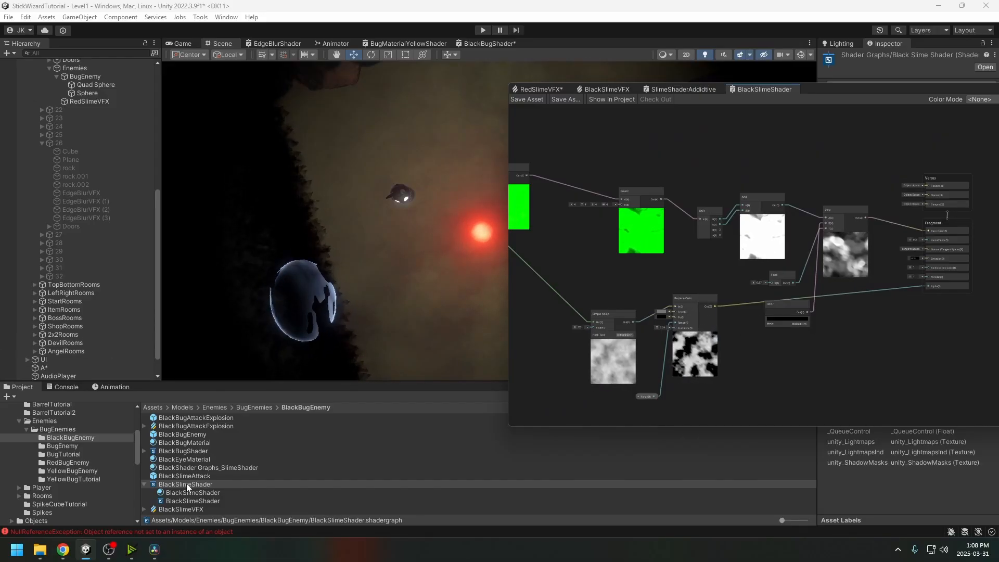
Place a BlackSlimeAttack beside the red orb, then inspect the shader's Float and Lerp nodes
{"action": "left_click_drag", "start_coordinate": [182, 474], "coordinate": [91, 107]}
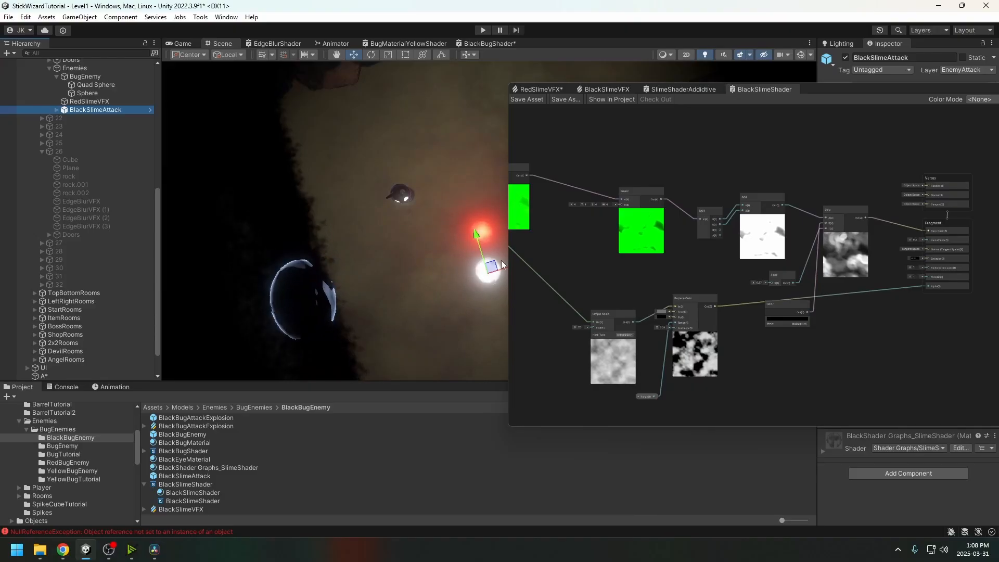
{"action": "left_click_drag", "start_coordinate": [494, 269], "coordinate": [455, 280]}
{"action": "middle_click_drag", "start_coordinate": [664, 238], "coordinate": [908, 211]}
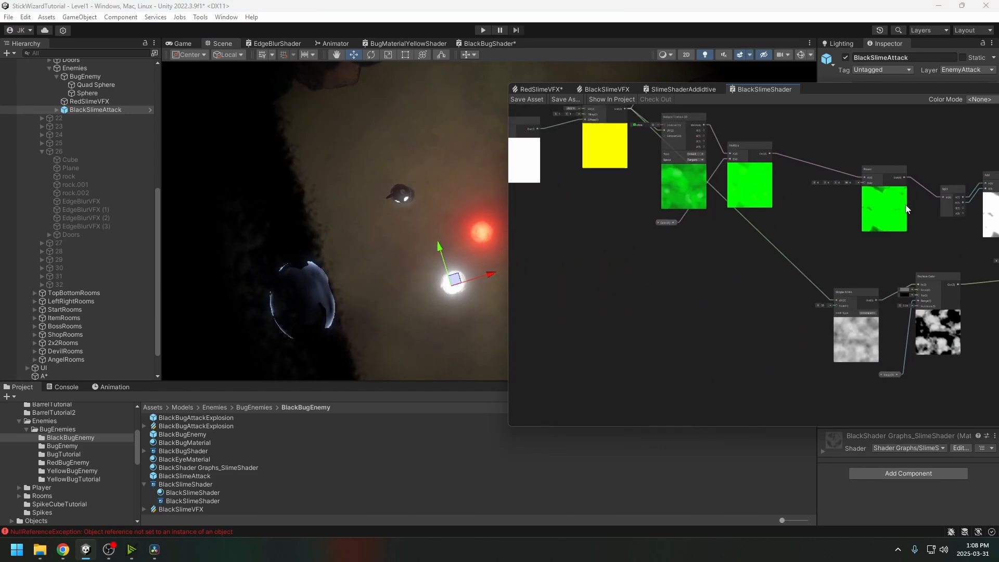
{"action": "scroll", "coordinate": [812, 239], "scroll_direction": "down", "scroll_amount": 3}
{"action": "middle_click_drag", "start_coordinate": [805, 236], "coordinate": [653, 227]}
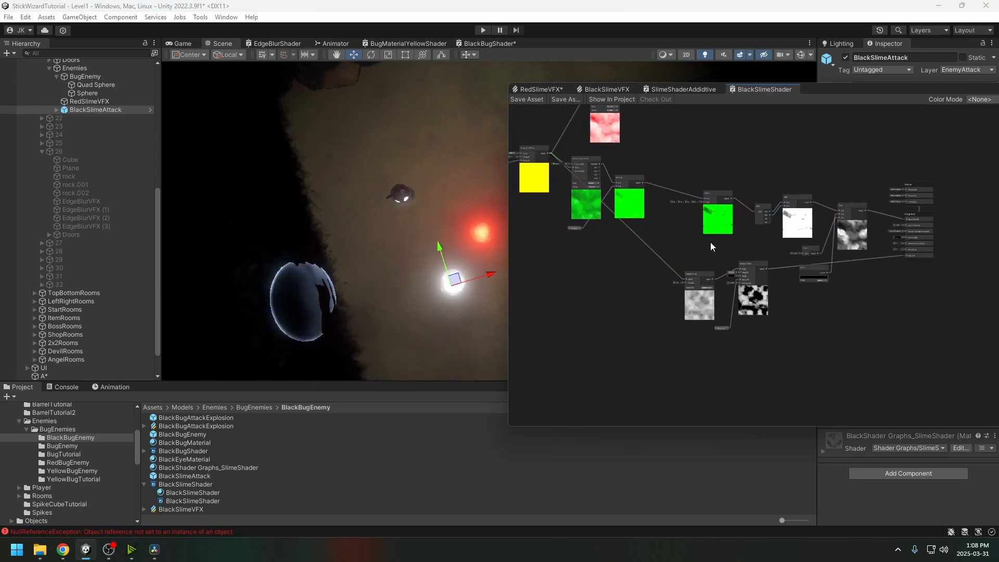
{"action": "middle_click_drag", "start_coordinate": [775, 249], "coordinate": [683, 284]}
{"action": "scroll", "coordinate": [711, 263], "scroll_direction": "up", "scroll_amount": 4}
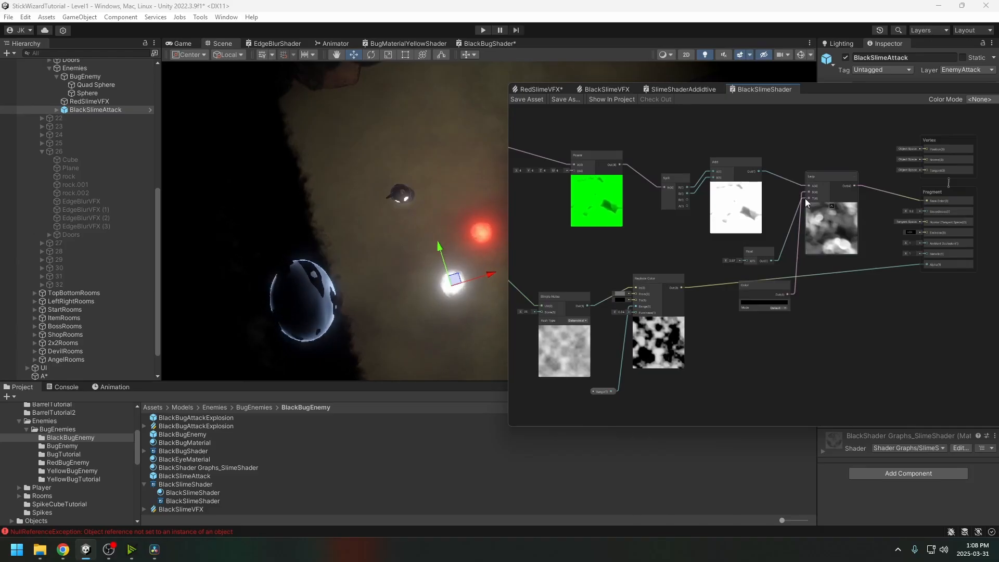
{"action": "middle_click_drag", "start_coordinate": [839, 279], "coordinate": [796, 292]}
{"action": "scroll", "coordinate": [796, 293], "scroll_direction": "up", "scroll_amount": 3}
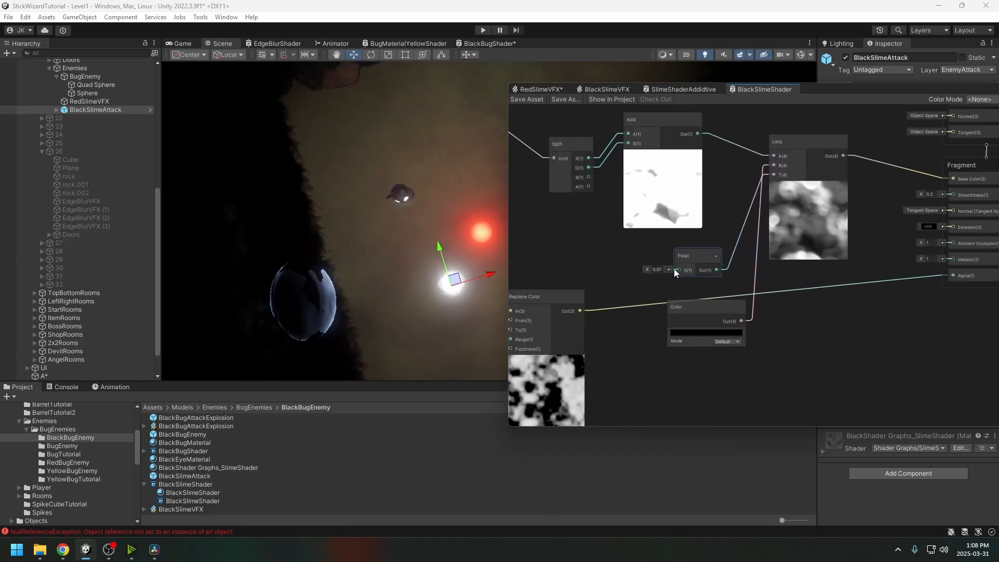
{"action": "middle_click_drag", "start_coordinate": [674, 268], "coordinate": [719, 269]}
{"action": "scroll", "coordinate": [775, 283], "scroll_direction": "down", "scroll_amount": 2}
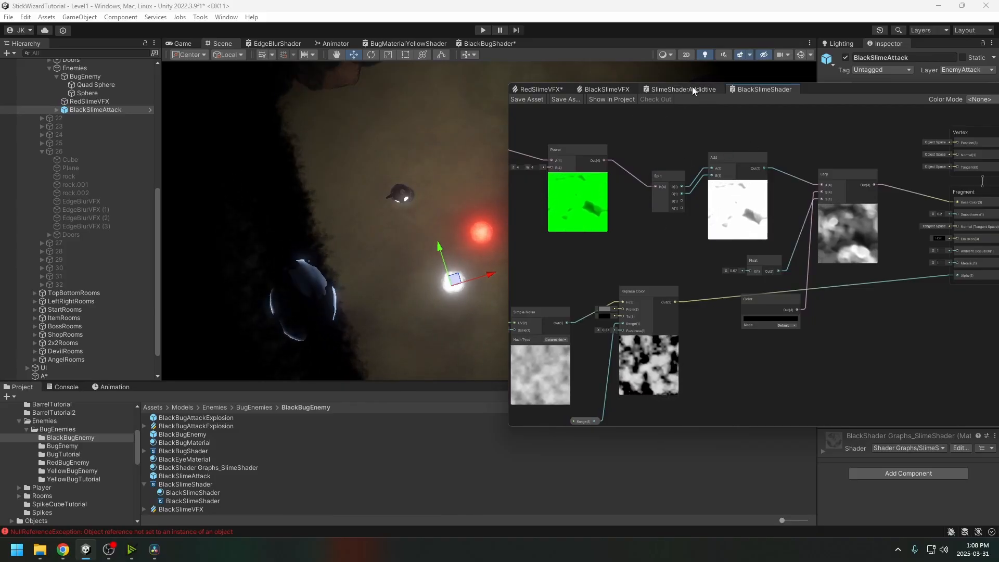
Close the BlackSlimeShader tab and go back to the effect graph tab
{"action": "right_click", "coordinate": [768, 89]}
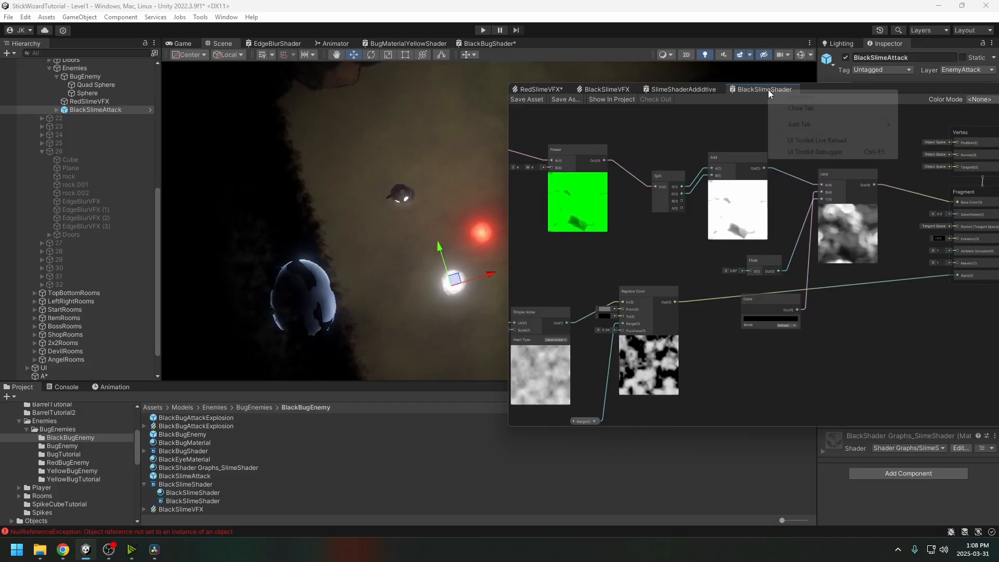
{"action": "left_click", "coordinate": [802, 108]}
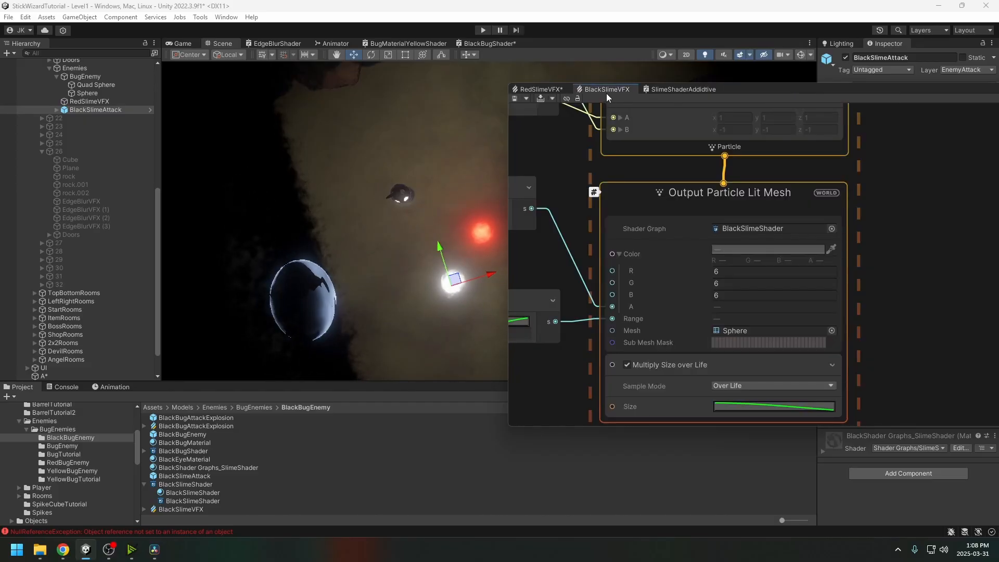
{"action": "left_click", "coordinate": [542, 89]}
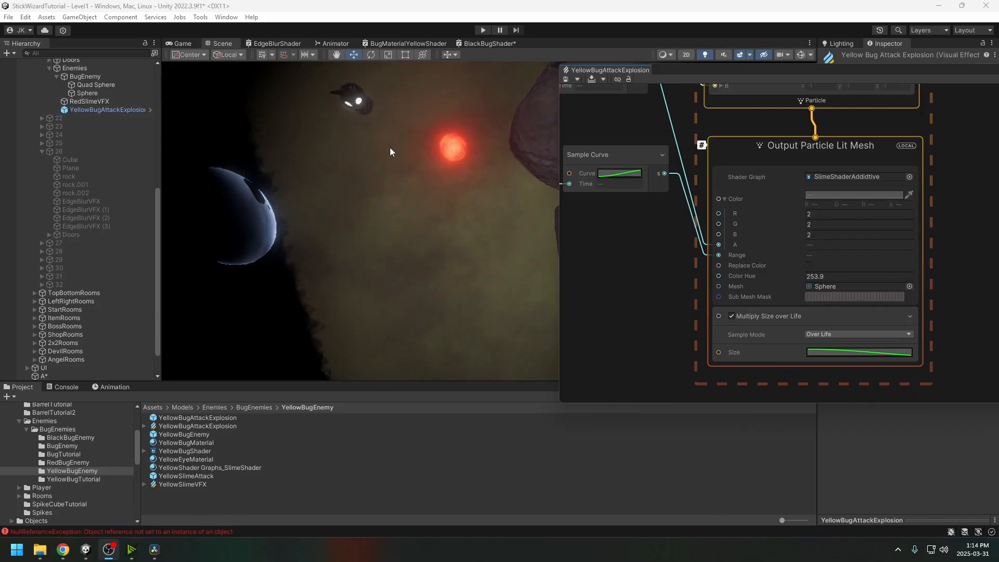
Save and recompile the YellowBugAttackExplosion VFX graph
{"action": "key", "text": "ctrl+s"}
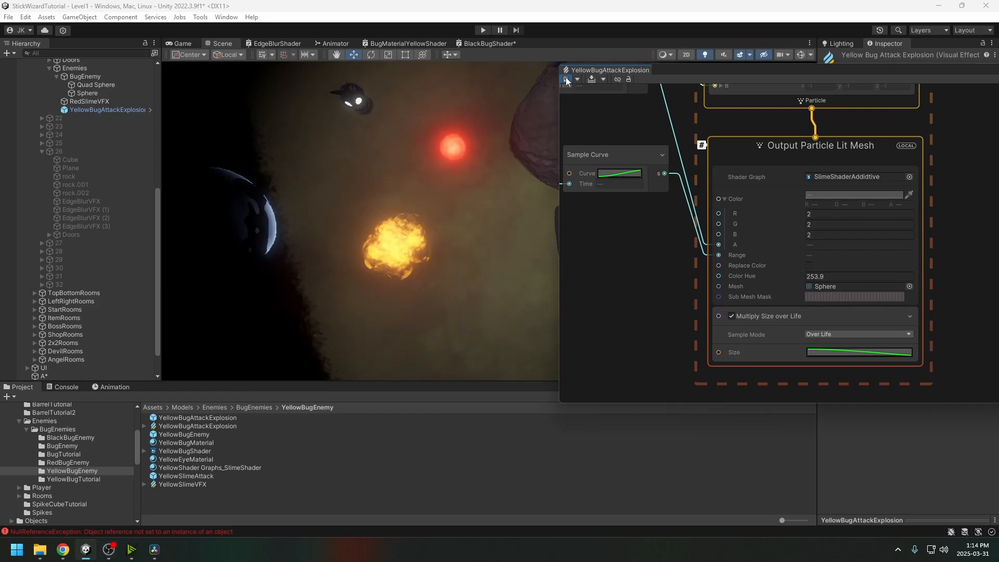
{"action": "left_click", "coordinate": [434, 204]}
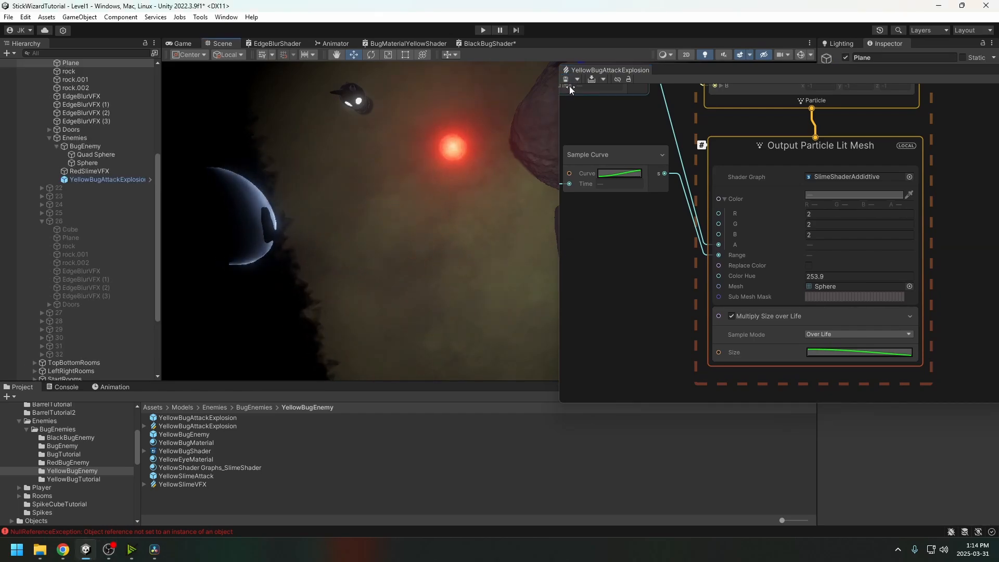
{"action": "left_click", "coordinate": [565, 82]}
{"action": "left_click", "coordinate": [565, 81]}
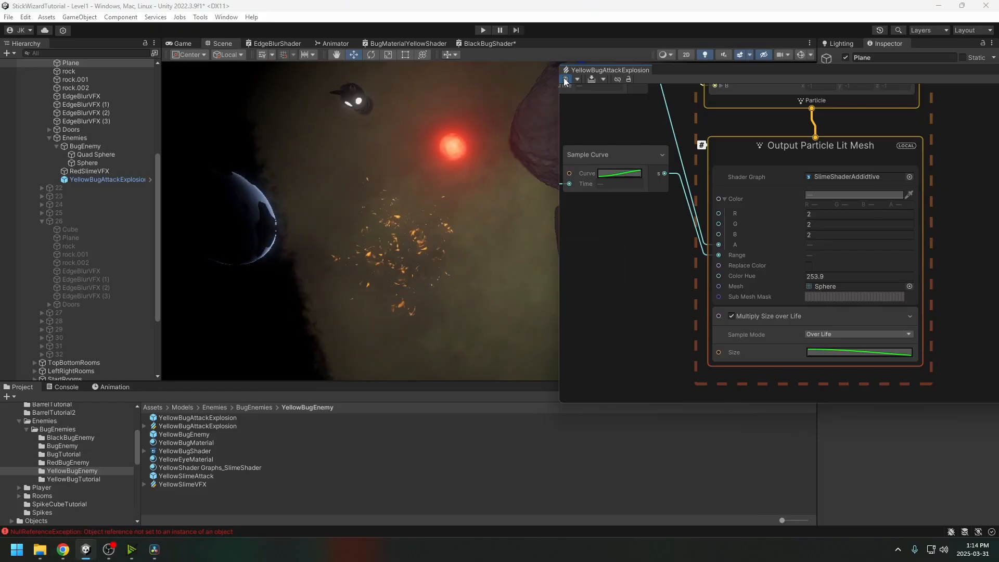
{"action": "left_click", "coordinate": [566, 81]}
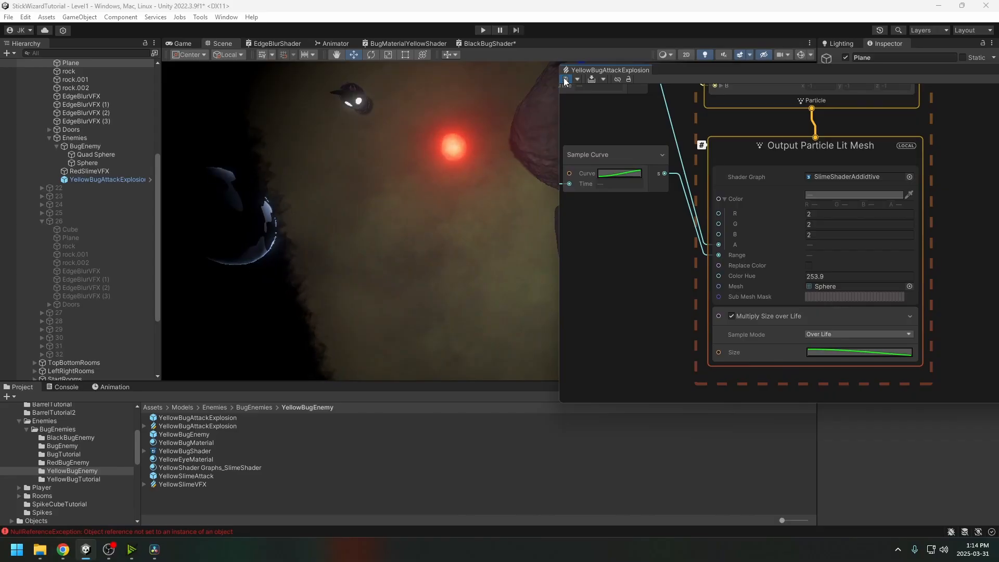
{"action": "left_click", "coordinate": [565, 79]}
{"action": "middle_click_drag", "start_coordinate": [942, 242], "coordinate": [907, 241]}
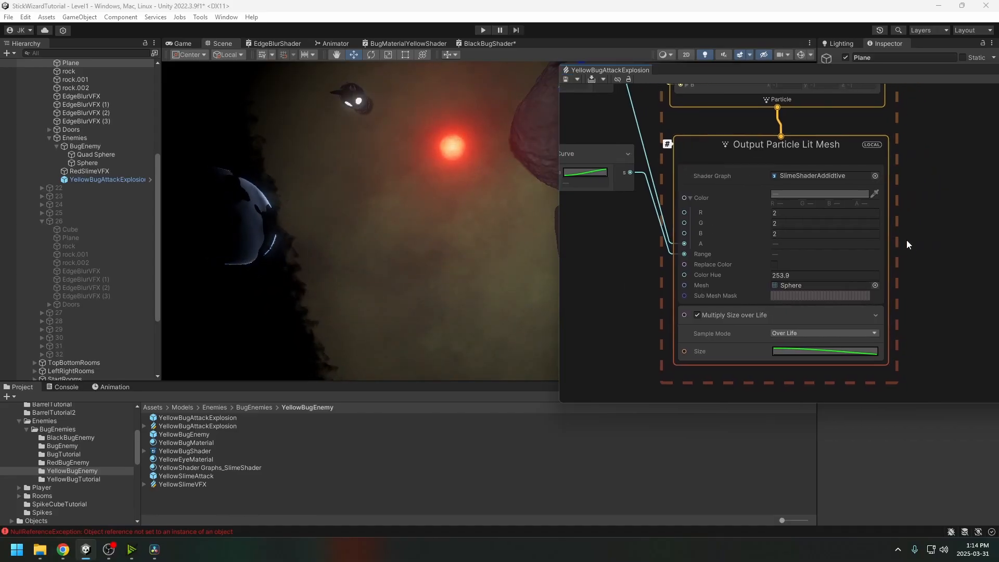
{"action": "scroll", "coordinate": [737, 278], "scroll_direction": "up", "scroll_amount": 5}
{"action": "scroll", "coordinate": [795, 277], "scroll_direction": "down", "scroll_amount": 5}
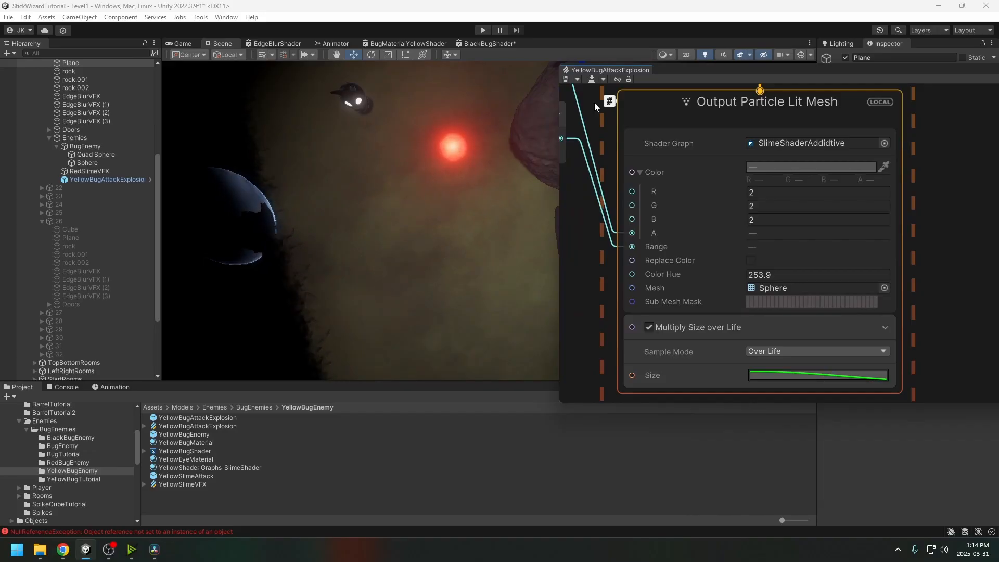
Recompile the explosion graph again and bring up EnemyAttackScript in Visual Studio
{"action": "left_click", "coordinate": [566, 80]}
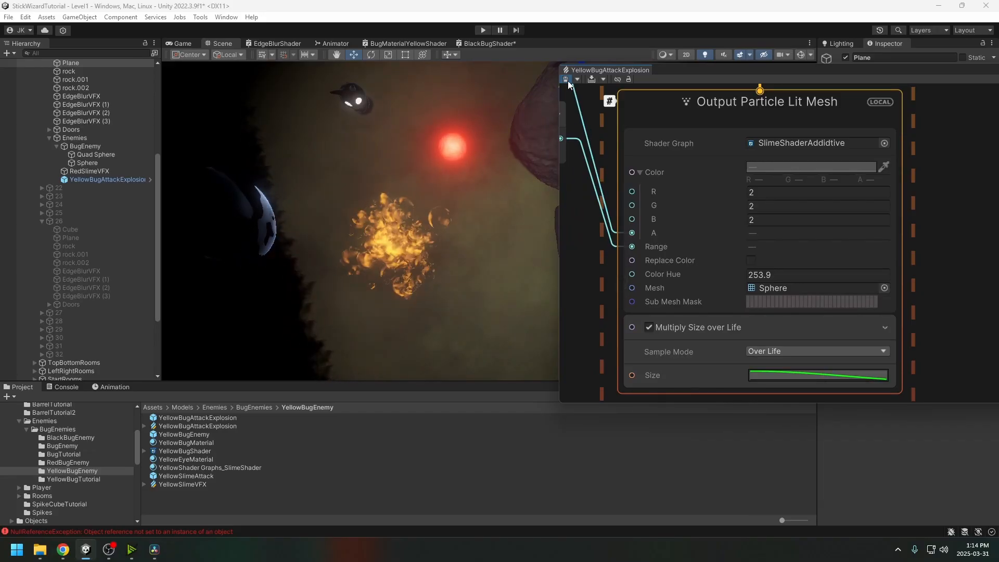
{"action": "left_click", "coordinate": [569, 82]}
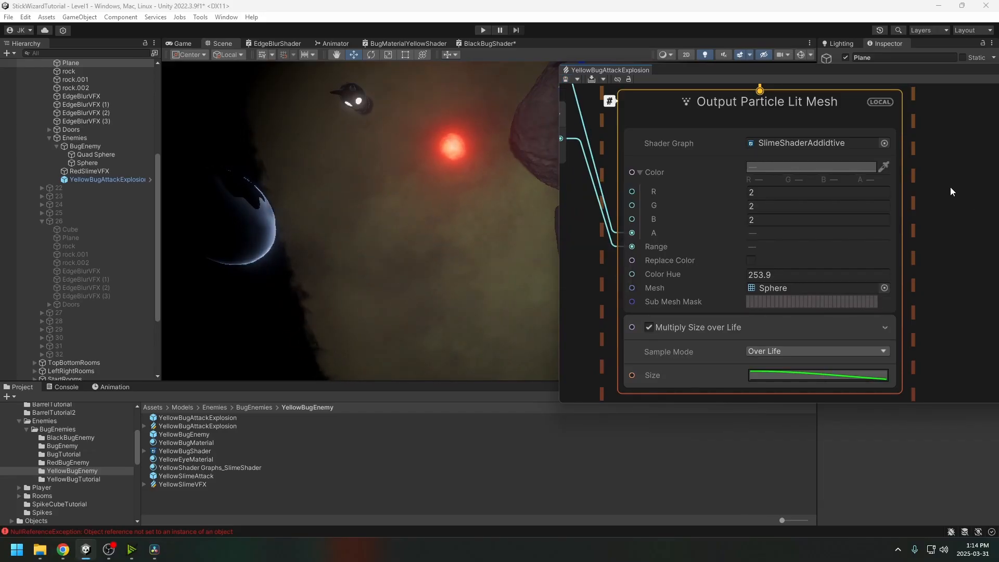
{"action": "left_click", "coordinate": [568, 82]}
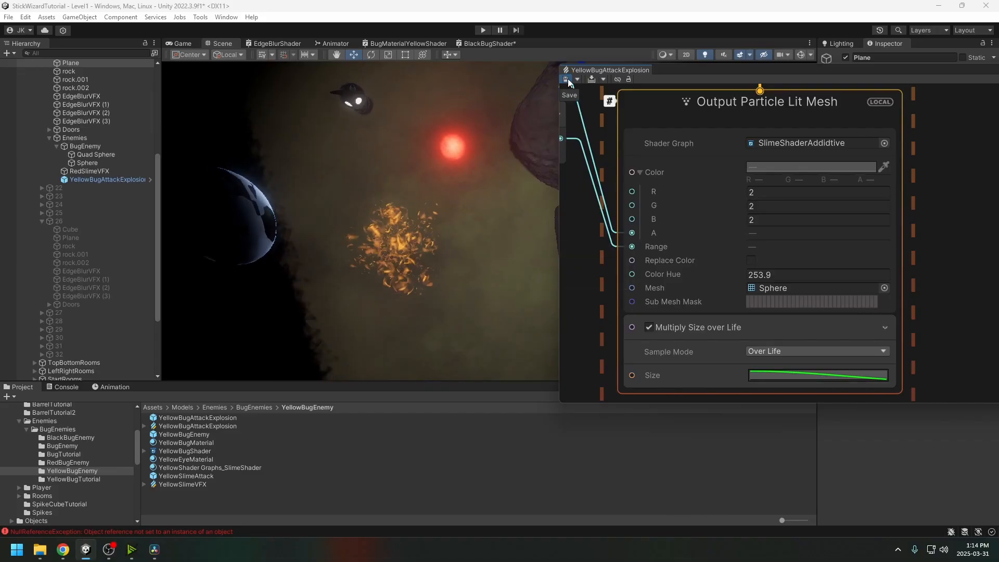
{"action": "left_click", "coordinate": [569, 82]}
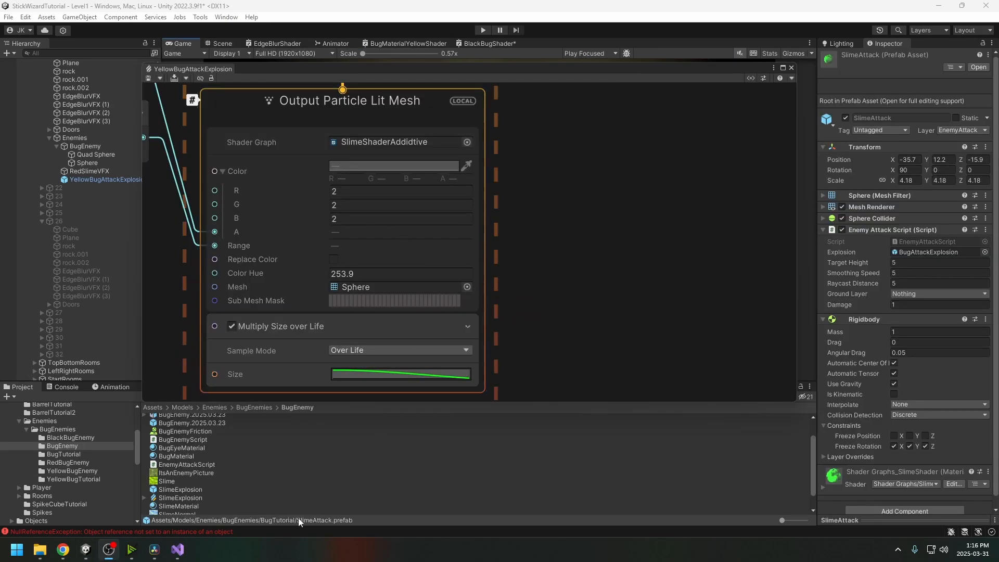
{"action": "left_click", "coordinate": [177, 550]}
{"action": "left_click", "coordinate": [344, 275]}
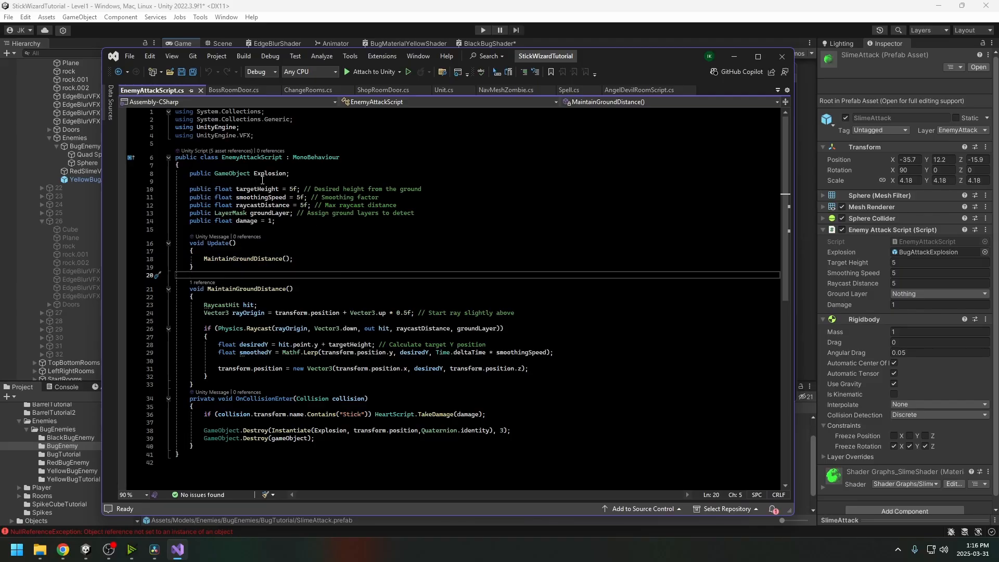
Read EnemyAttackScript's ground-following fields, Update, and raycast-based MaintainGroundDistance method
{"action": "left_click", "coordinate": [276, 156]}
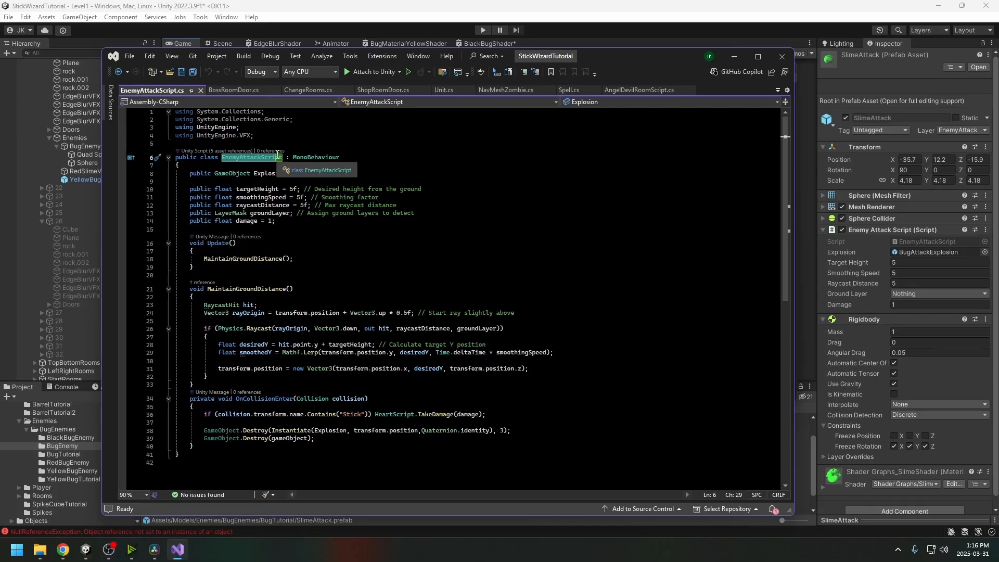
{"action": "left_click", "coordinate": [375, 249]}
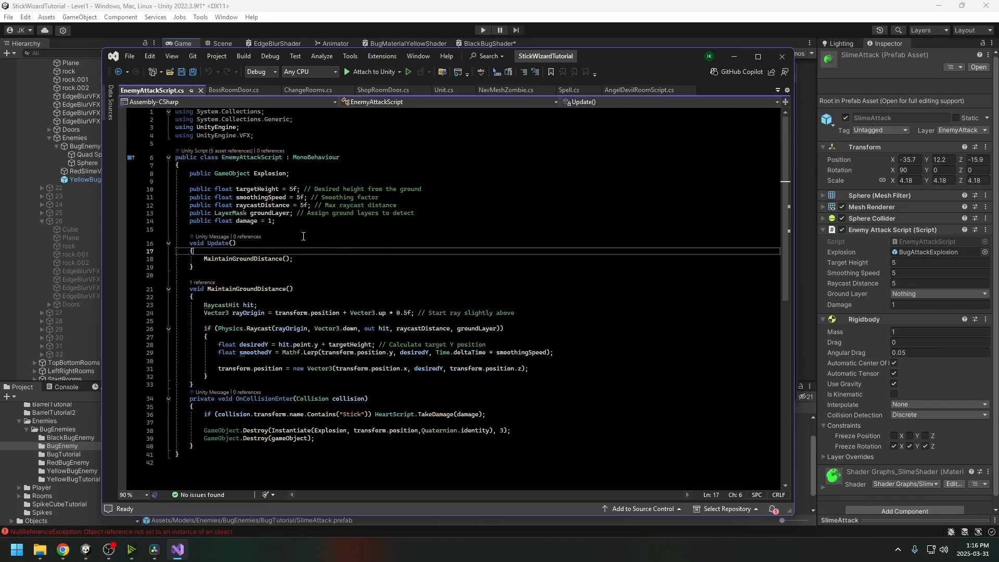
{"action": "left_click", "coordinate": [279, 222]}
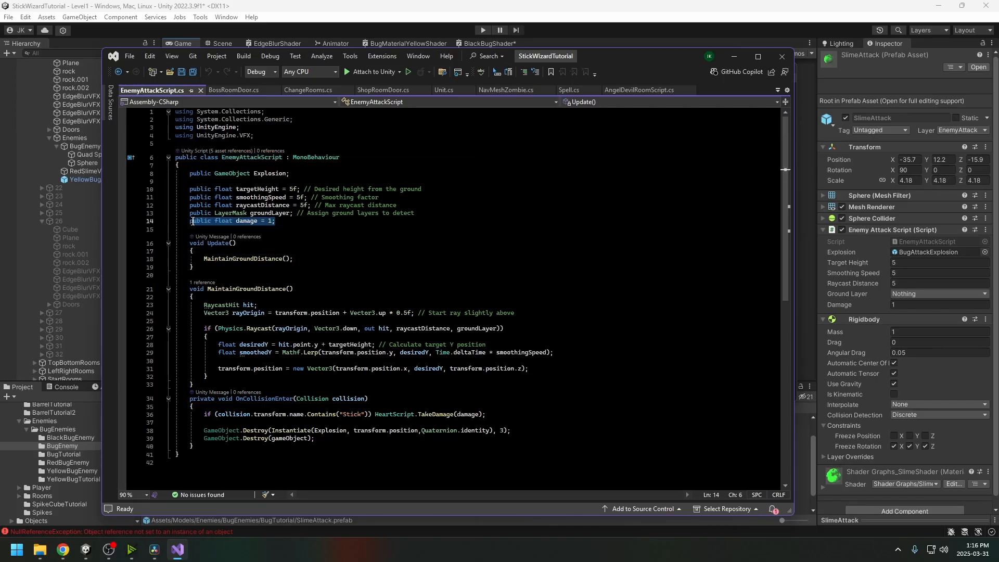
{"action": "left_click", "coordinate": [345, 206]}
{"action": "left_click_drag", "start_coordinate": [423, 214], "coordinate": [188, 191]}
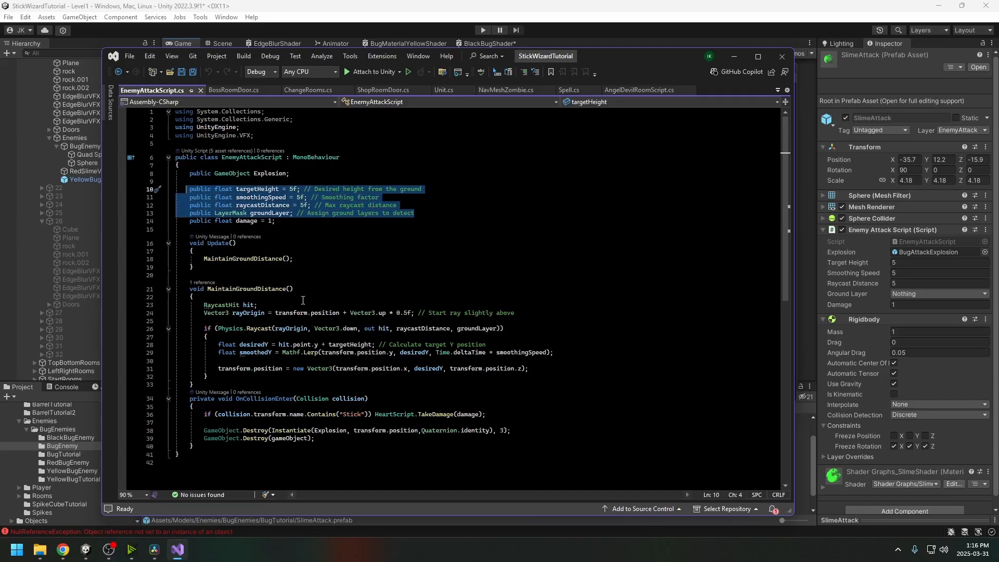
{"action": "left_click_drag", "start_coordinate": [194, 259], "coordinate": [422, 378]}
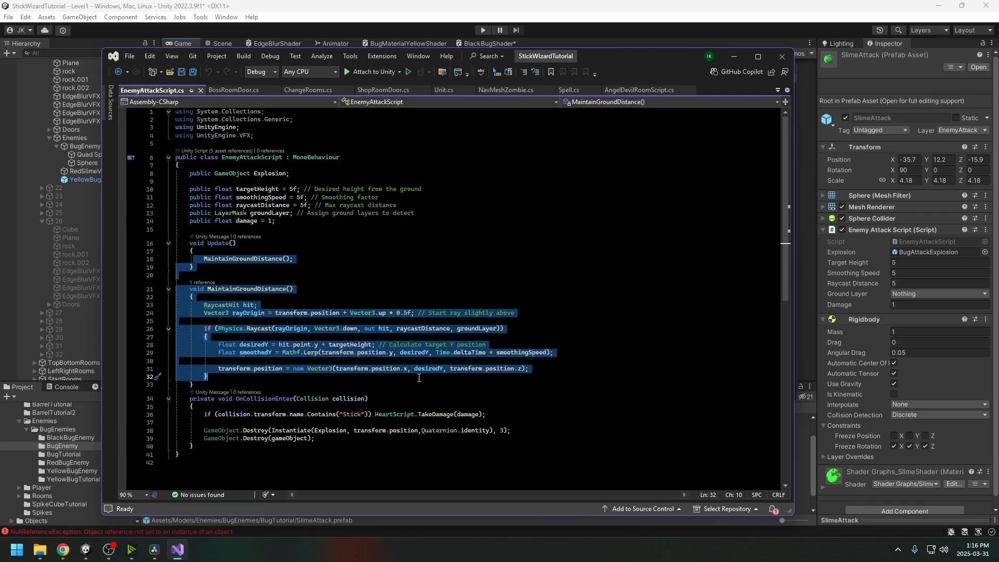
{"action": "left_click", "coordinate": [505, 319]}
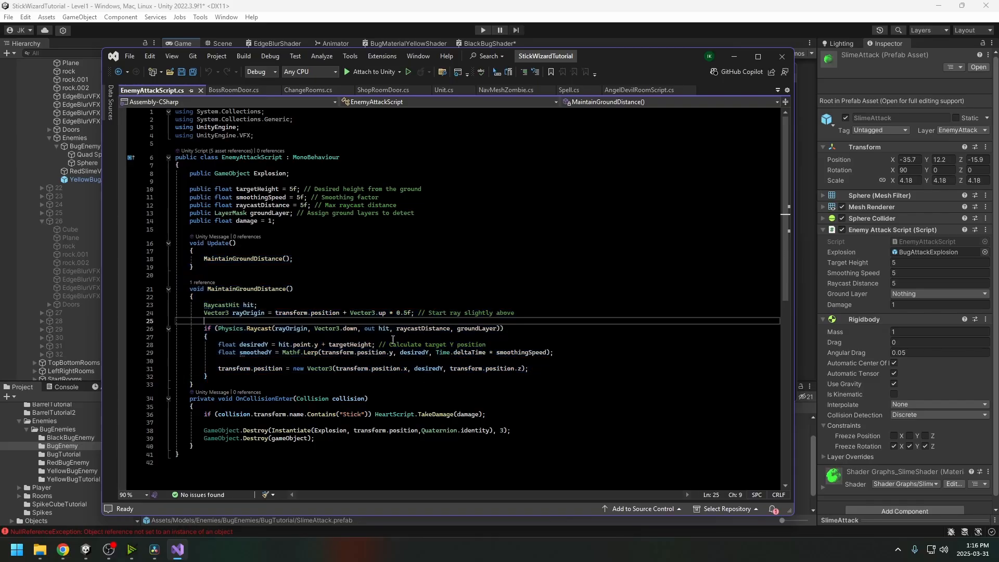
{"action": "left_click_drag", "start_coordinate": [207, 289], "coordinate": [268, 353]}
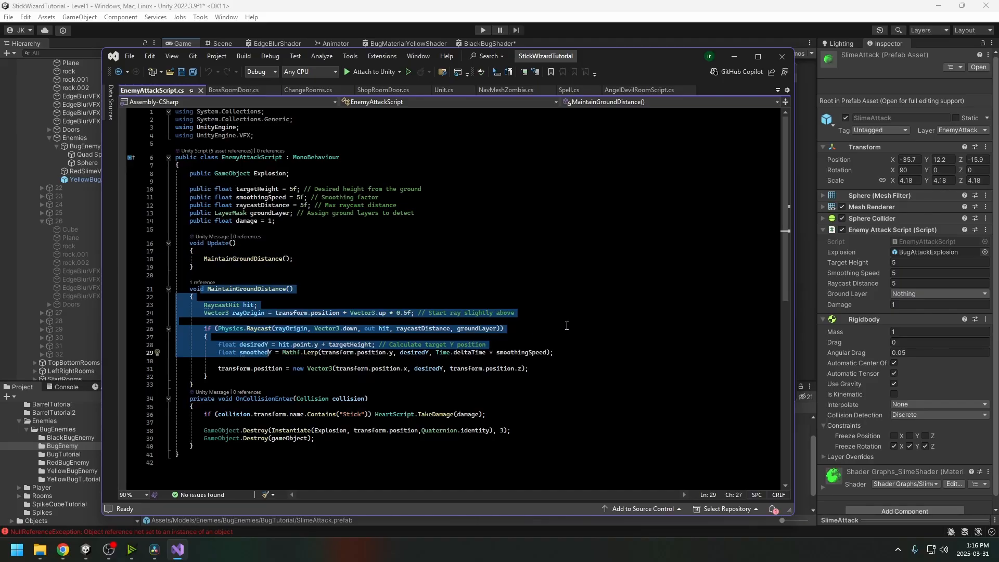
In the SlimeAttack Enemy Attack Script, set Smoothing Speed to 500 and enter the Raycast Distance
{"action": "left_click", "coordinate": [904, 274]}
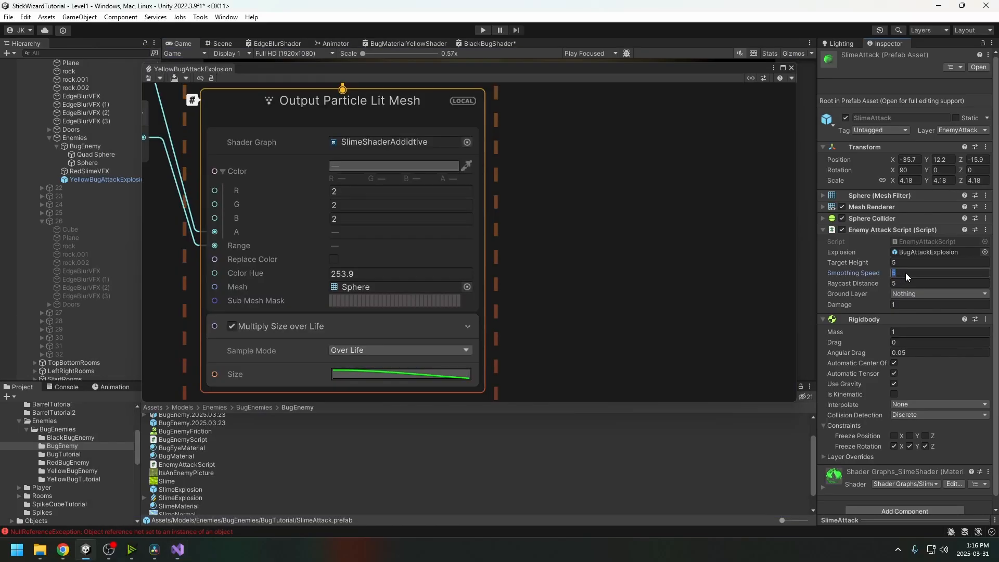
{"action": "type", "text": "50"}
{"action": "key", "text": "Return"}
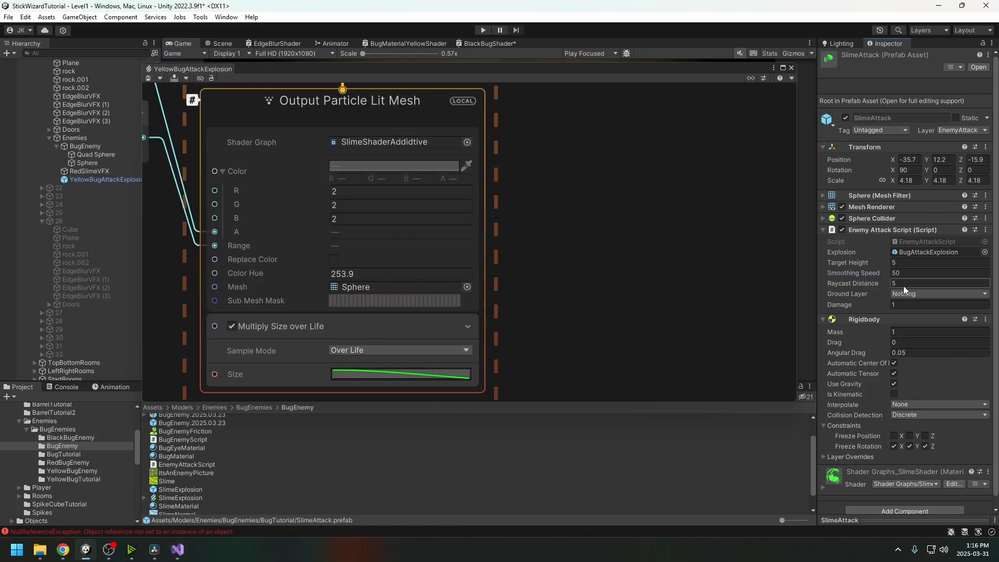
{"action": "left_click", "coordinate": [907, 274]}
{"action": "type", "text": "500"}
{"action": "left_click", "coordinate": [901, 283]}
{"action": "type", "text": "50"}
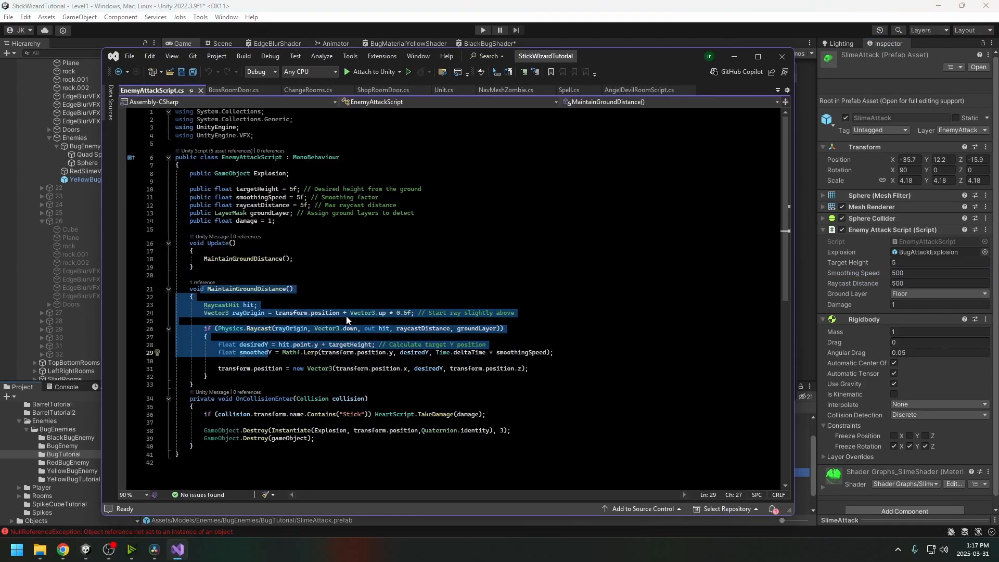
{"action": "left_click", "coordinate": [344, 322]}
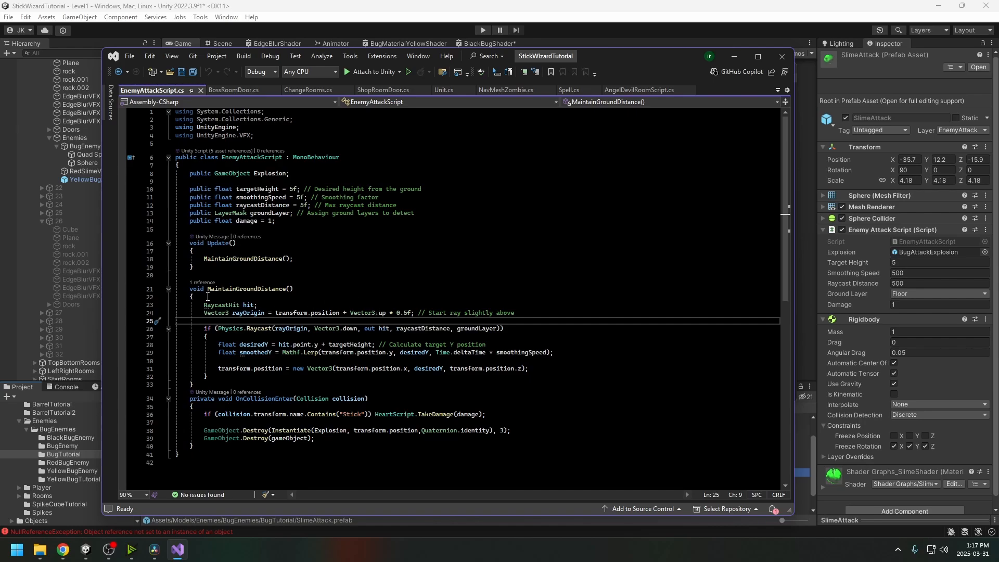
Inspect OnCollisionEnter's Stick check, HeartScript and damage usage in the attack script
{"action": "left_click", "coordinate": [399, 402]}
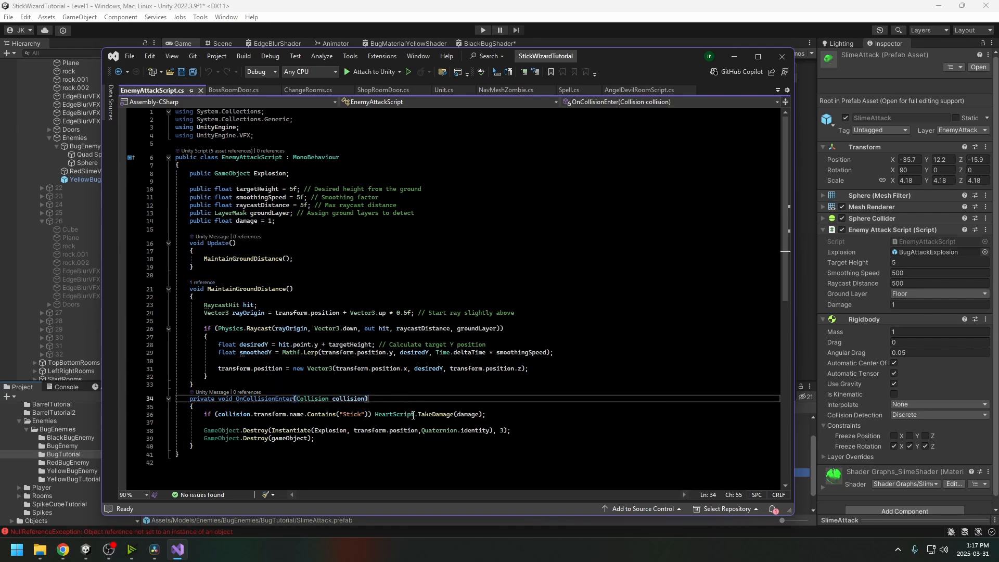
{"action": "left_click_drag", "start_coordinate": [308, 414], "coordinate": [371, 414]}
{"action": "double_click", "coordinate": [390, 414]}
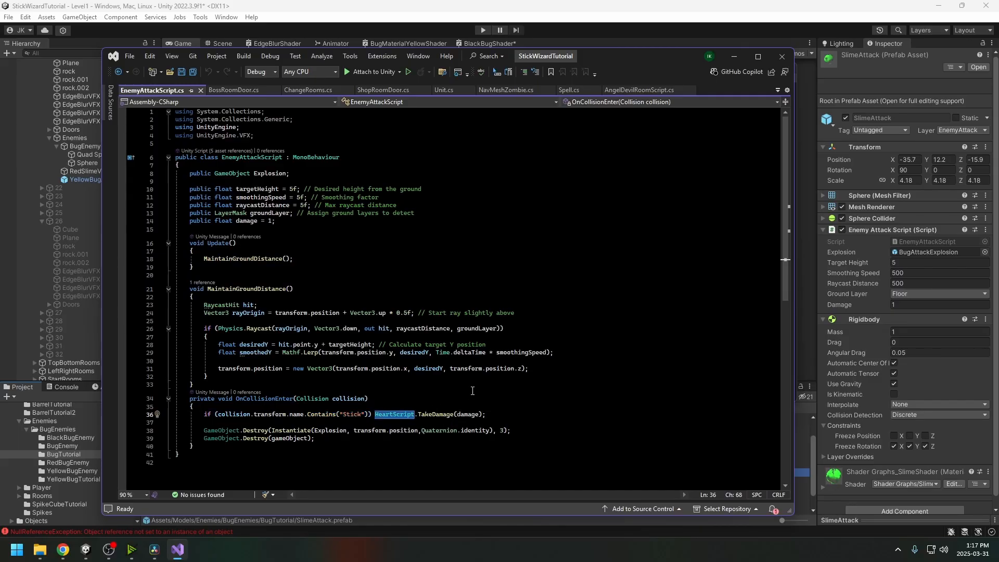
{"action": "double_click", "coordinate": [469, 414]}
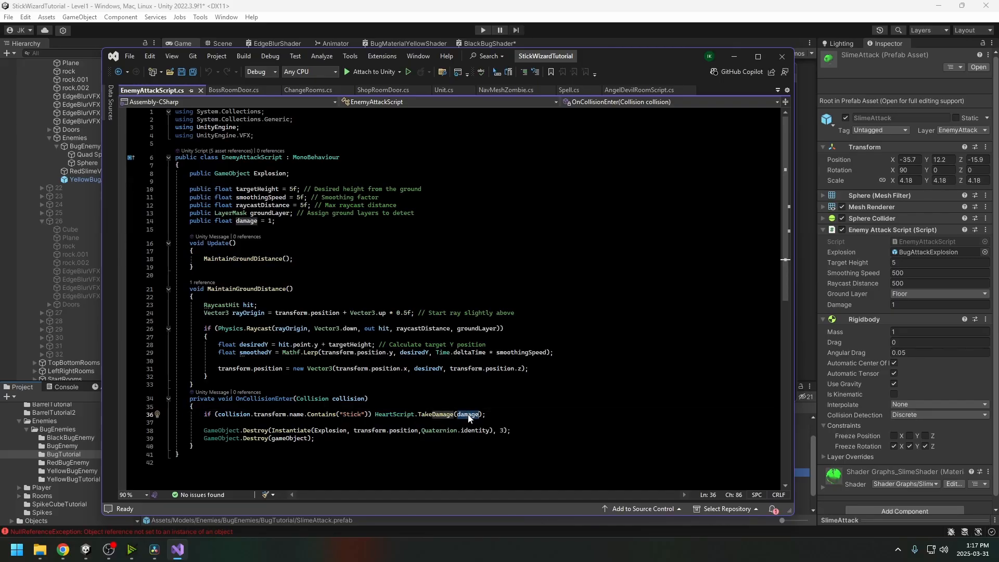
Minimise Visual Studio and show the BlackBugEnemy folder's assets in Unity's Project window
{"action": "left_click", "coordinate": [733, 56]}
{"action": "left_click", "coordinate": [67, 446]}
{"action": "left_click", "coordinate": [67, 438]}
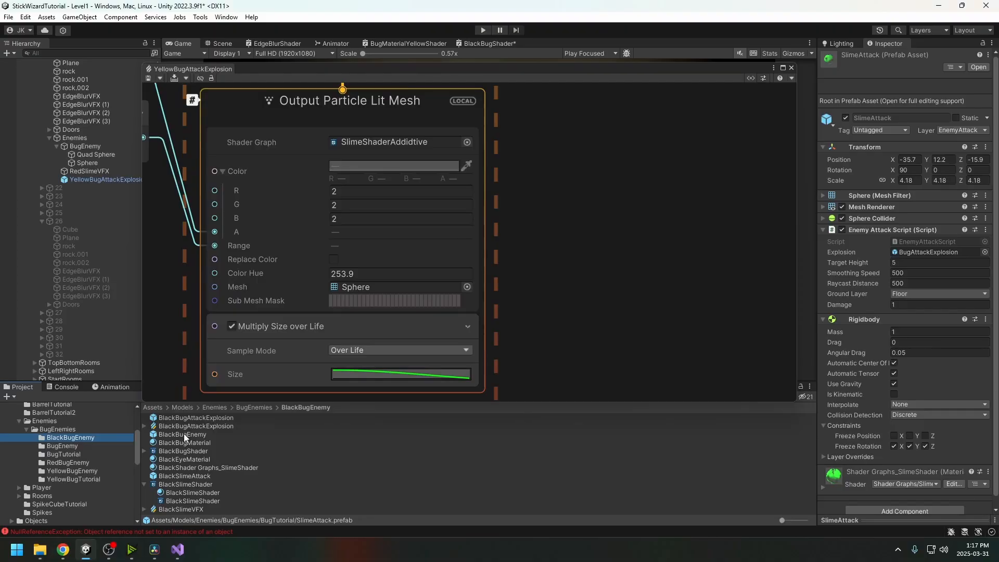
Compare the BlackSlimeAttack prefab settings, then inspect the YellowBugEnemy prefab
{"action": "left_click", "coordinate": [185, 476]}
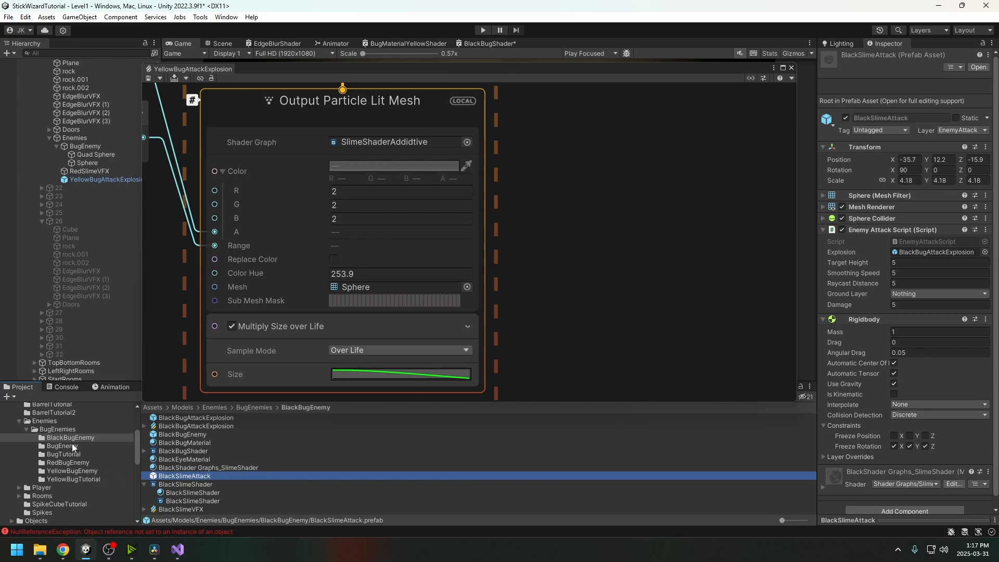
{"action": "left_click", "coordinate": [68, 471]}
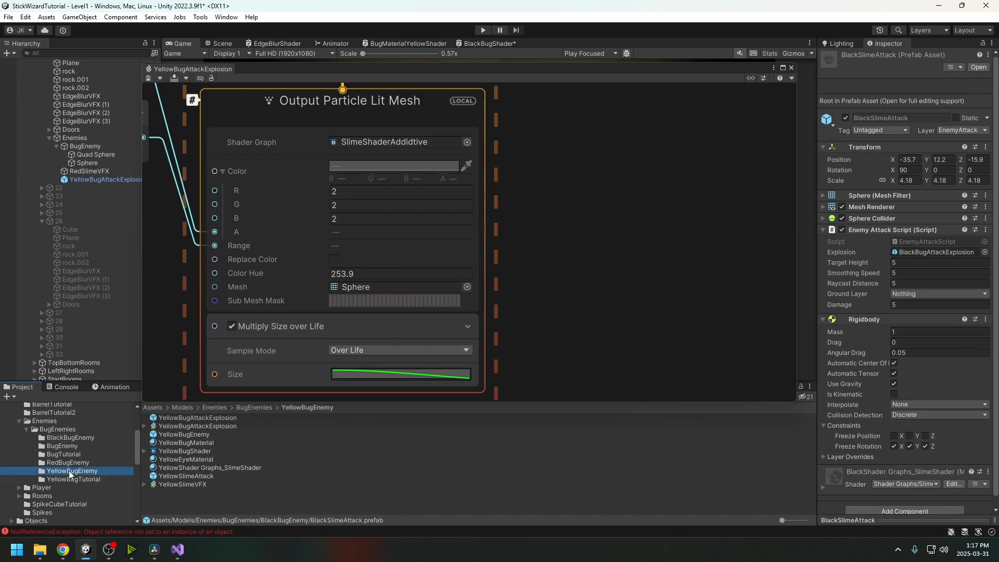
{"action": "left_click", "coordinate": [196, 433]}
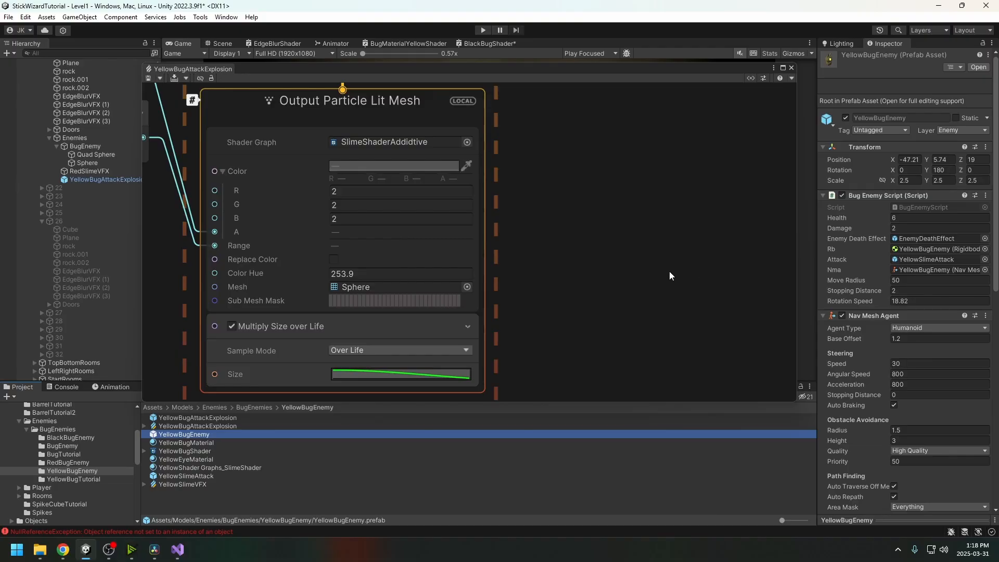
Dock the YellowBugAttackExplosion graph window as a tab and return to the Game view
{"action": "left_click_drag", "start_coordinate": [507, 70], "coordinate": [555, 113]}
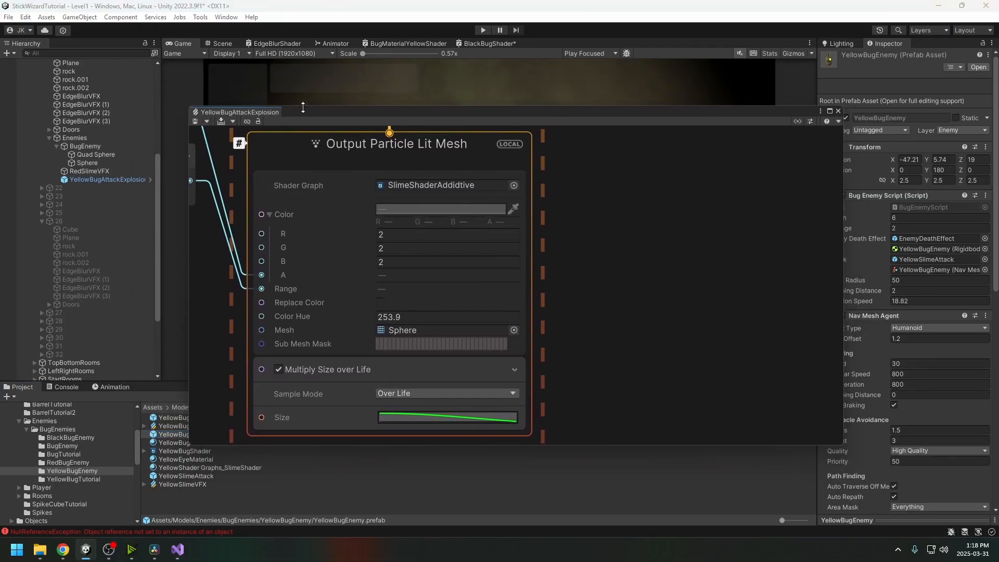
{"action": "left_click_drag", "start_coordinate": [261, 112], "coordinate": [527, 50]}
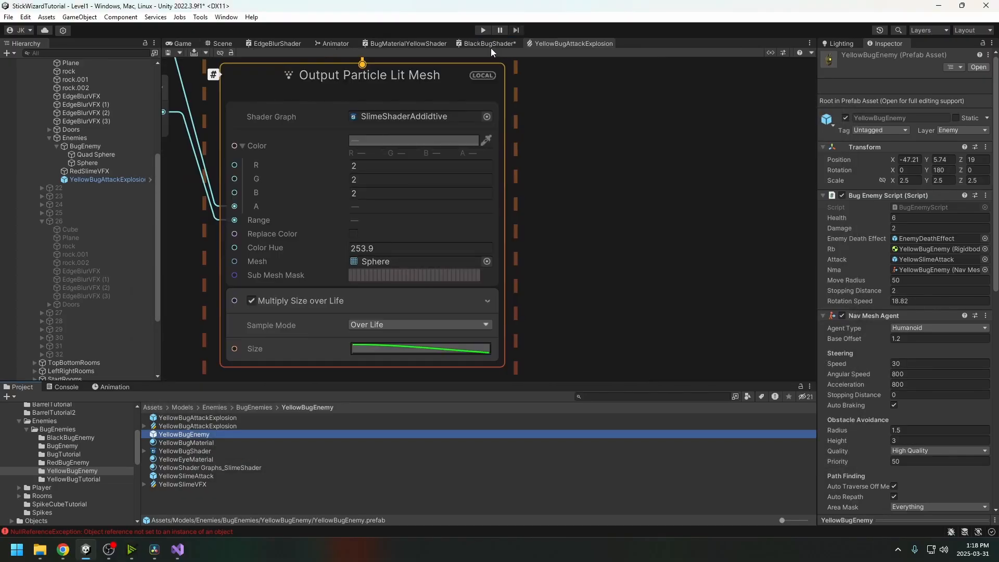
{"action": "left_click", "coordinate": [186, 44]}
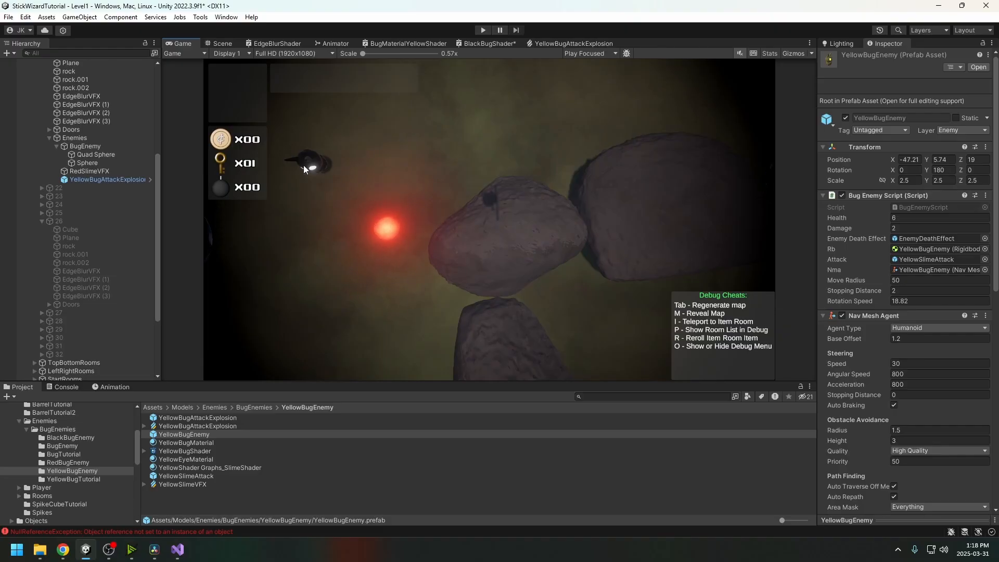